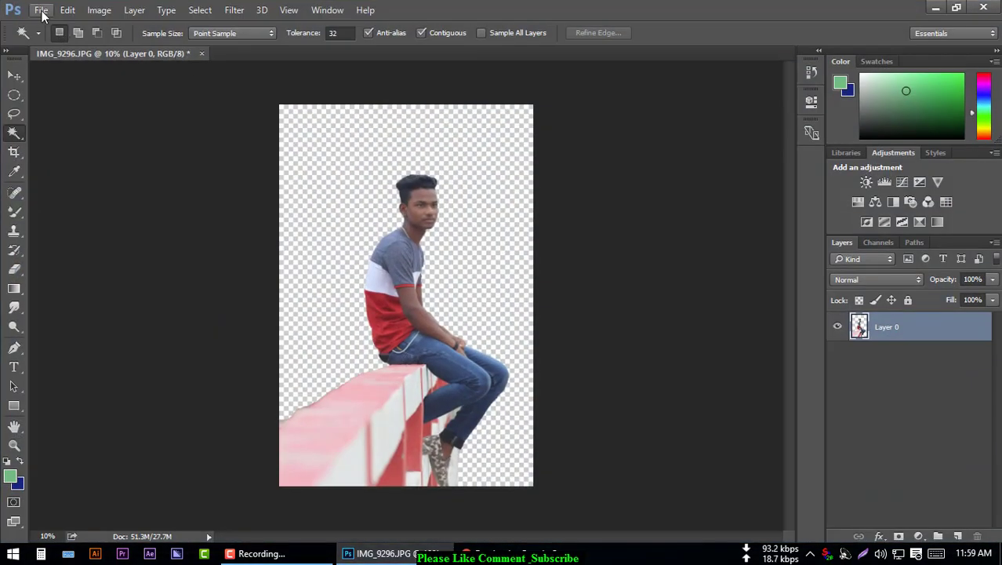
Step: Zoom in on the man's face and view it at 100% pixel size
drag(491, 152, 333, 229)
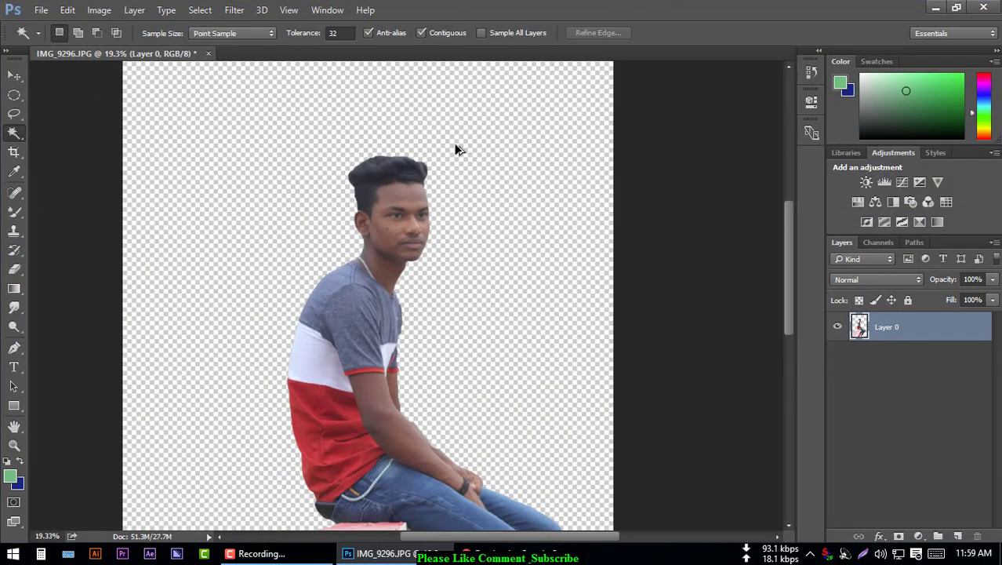
key(ctrl+plus)
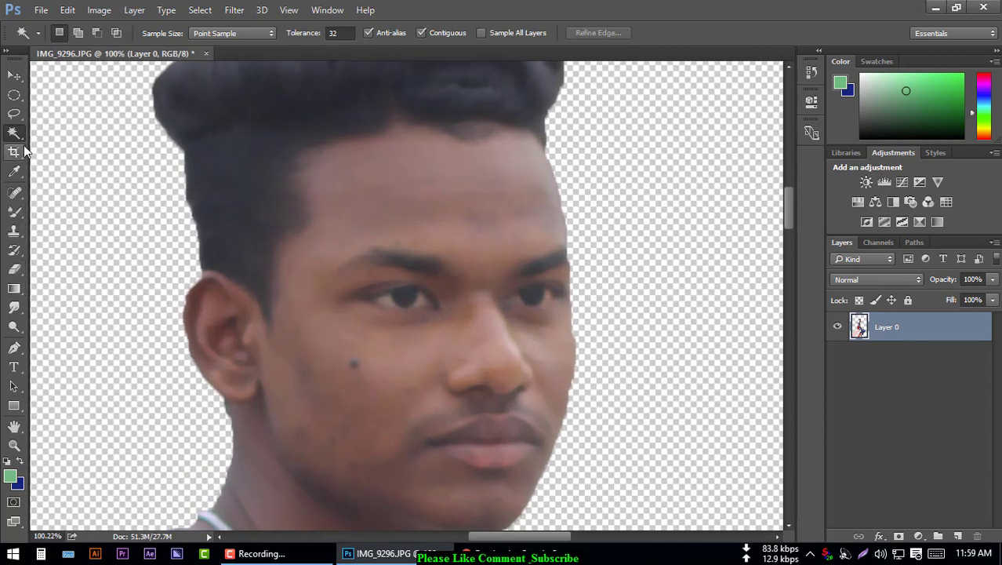
Step: Switch to the Smudge tool with a brush size of 96
click(13, 307)
scroll(346, 369, up, 2)
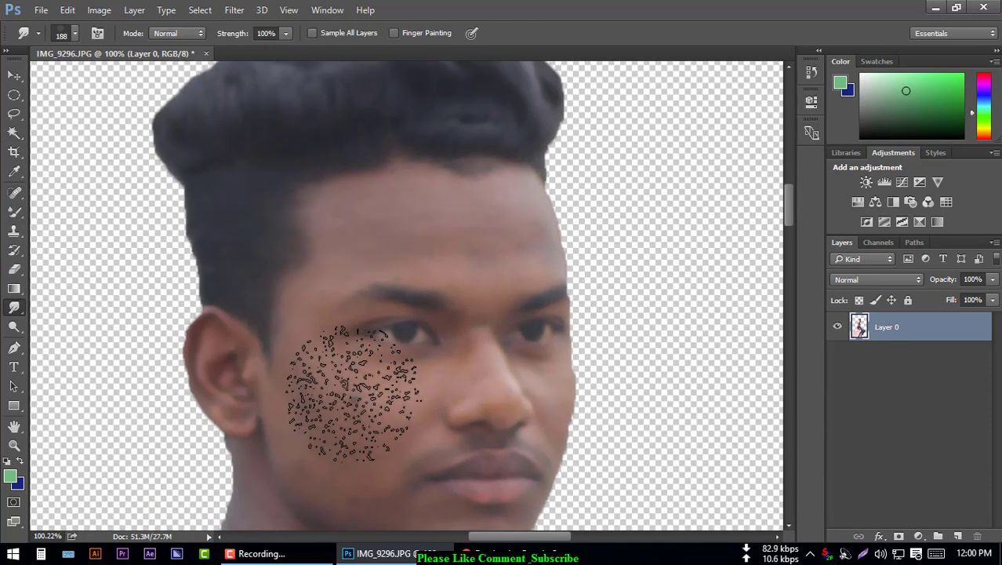
scroll(502, 196, up, 2)
right_click(631, 200)
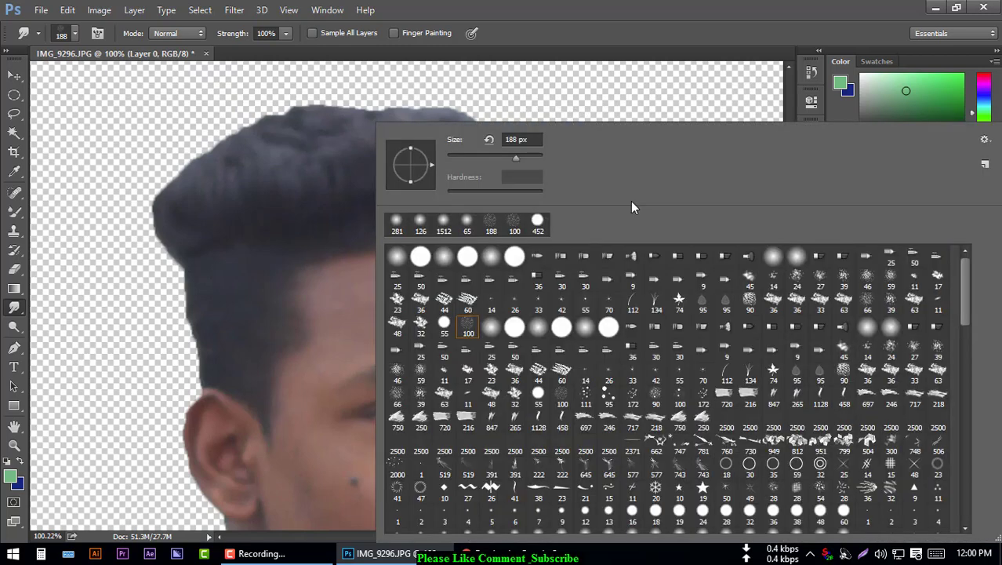
click(492, 157)
key(Return)
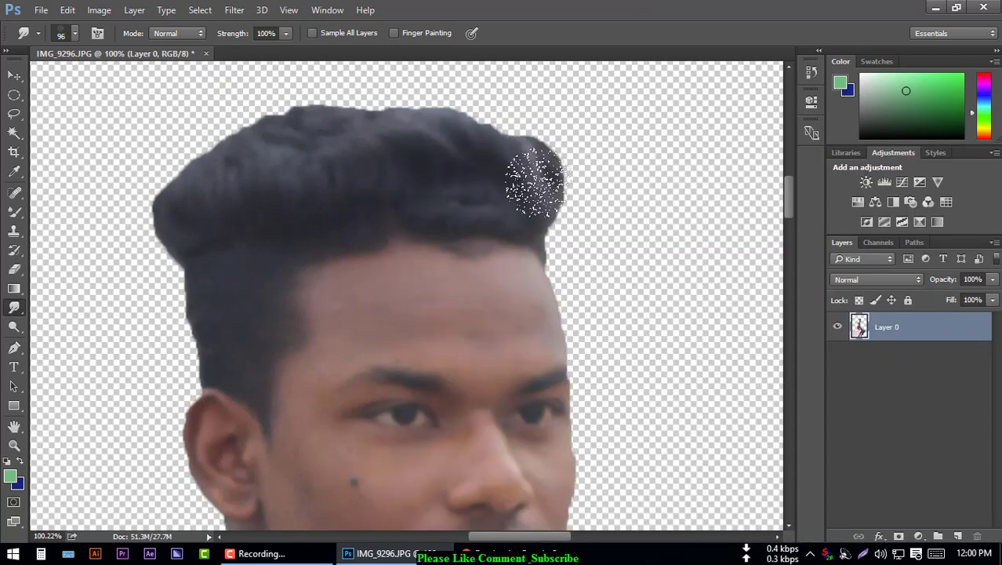
Step: Smudge the top hair edge upward into spiky strands, undoing the stray cheek stroke
mouse_move(534, 188)
mouse_down()
mouse_move(545, 145)
mouse_move(521, 167)
mouse_move(541, 167)
mouse_move(519, 145)
mouse_up()
key(ctrl+alt+z)
key(ctrl+alt+z)
mouse_move(486, 106)
mouse_down()
mouse_move(447, 129)
mouse_move(398, 139)
mouse_move(288, 122)
mouse_move(265, 160)
mouse_move(246, 175)
mouse_move(273, 152)
mouse_move(184, 215)
mouse_move(179, 207)
mouse_move(202, 252)
mouse_move(191, 322)
mouse_up()
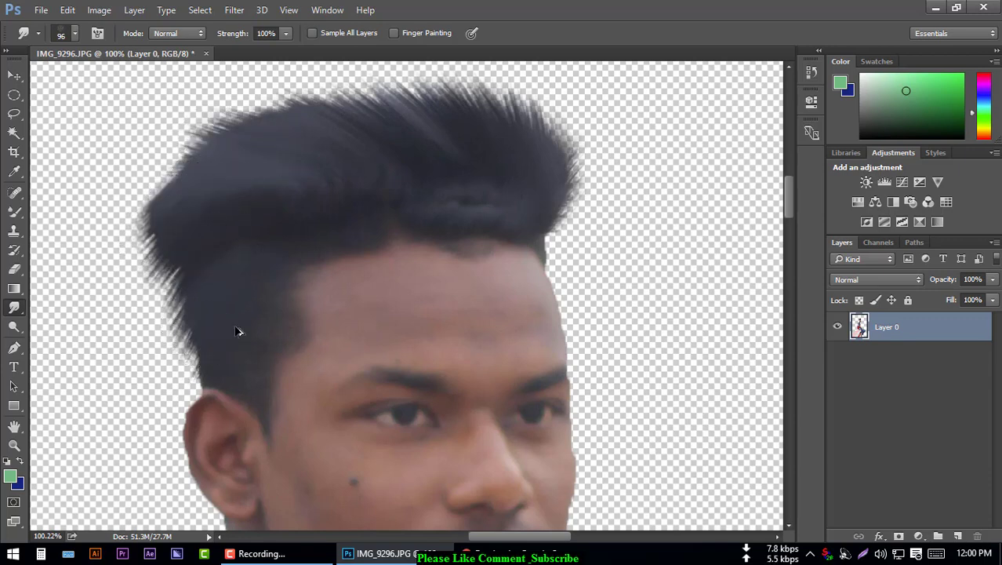
scroll(239, 331, down, 1)
drag(302, 330, 339, 278)
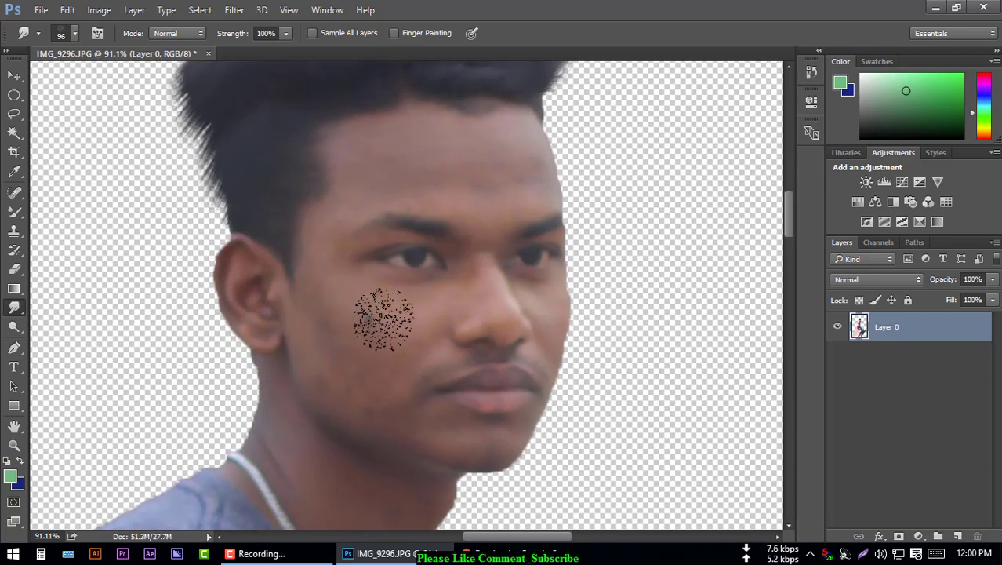
mouse_move(384, 317)
mouse_down()
mouse_move(357, 336)
mouse_move(358, 351)
mouse_move(403, 336)
mouse_move(376, 388)
mouse_up()
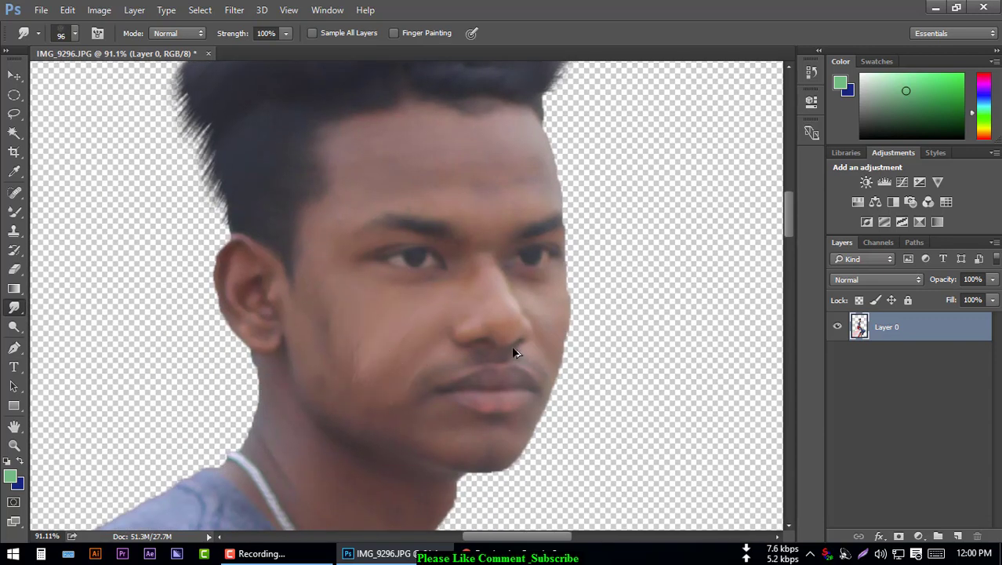
key(ctrl+alt+z)
key(ctrl+alt+z)
key(ctrl+alt+z)
Step: Switch to the Mixer Brush Tool and shrink the brush to 70
click(17, 210)
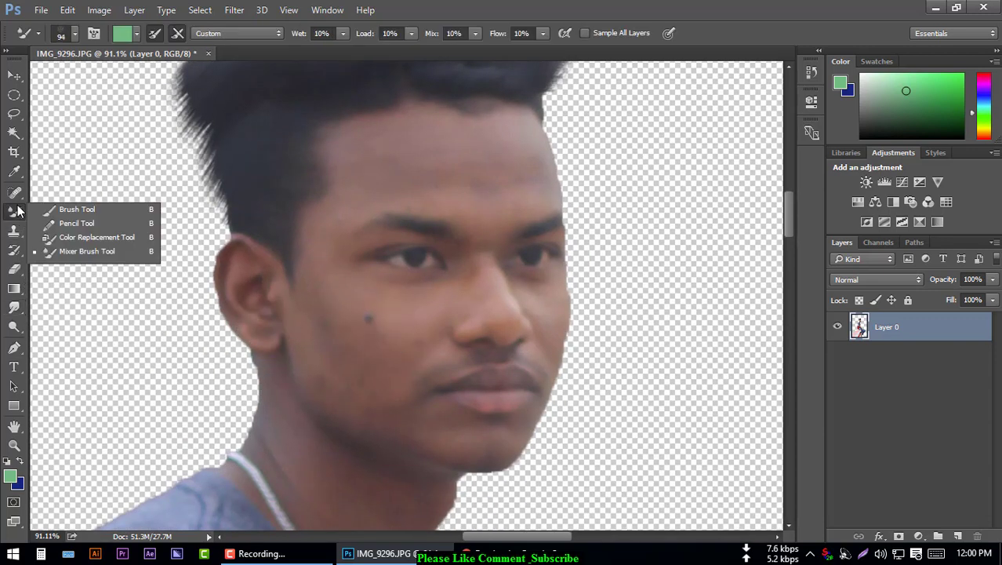
click(82, 252)
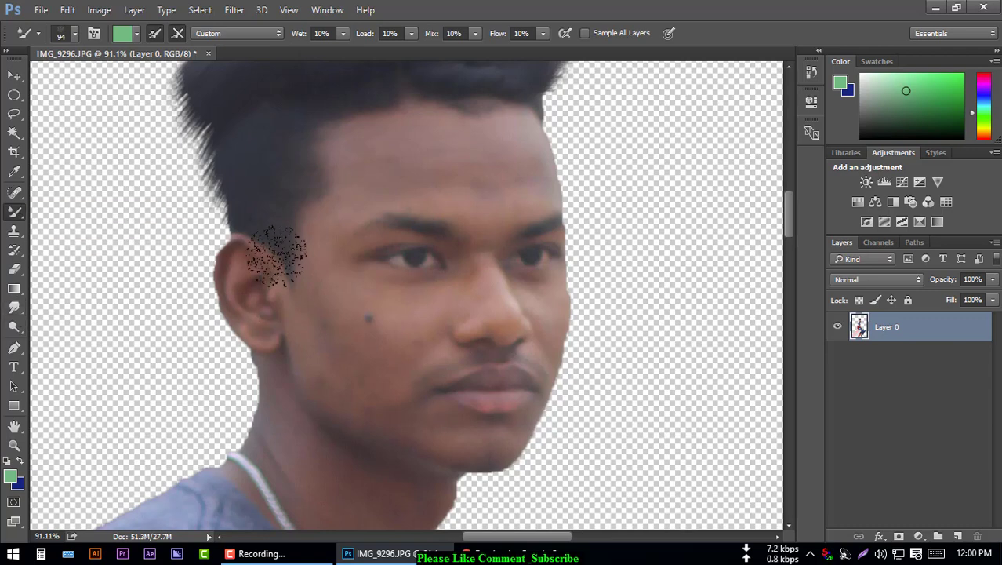
scroll(388, 333, up, 4)
scroll(396, 347, up, 2)
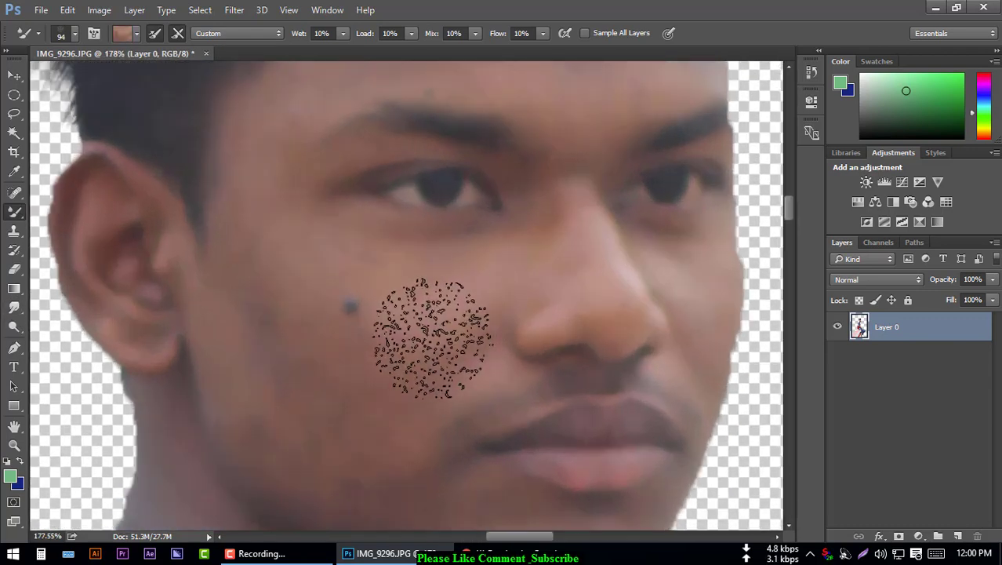
key(bracketleft)
key(bracketleft)
key(bracketleft)
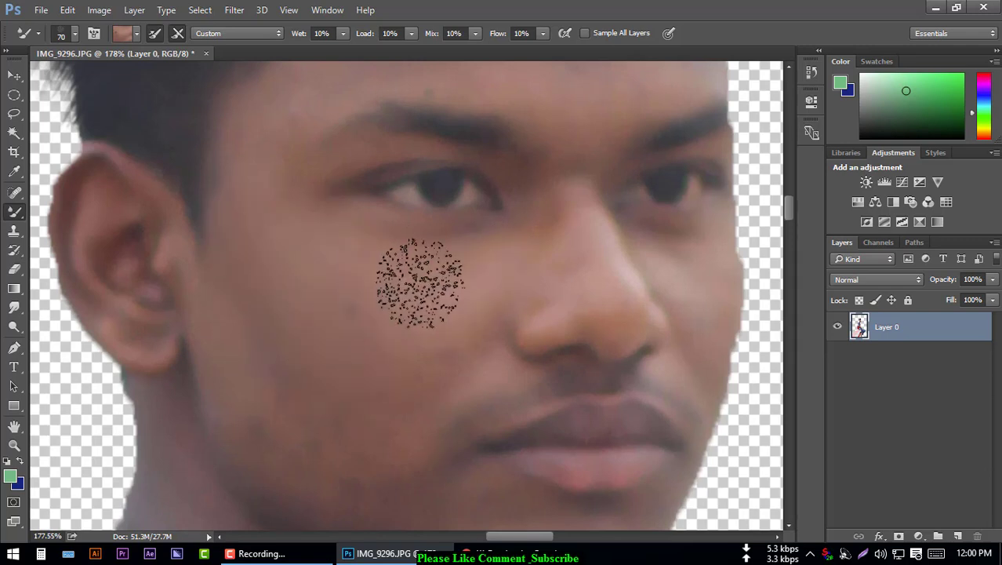
Step: Blend the skin along the left neck edge with a 50–60 brush, then undo it
scroll(398, 421, down, 2)
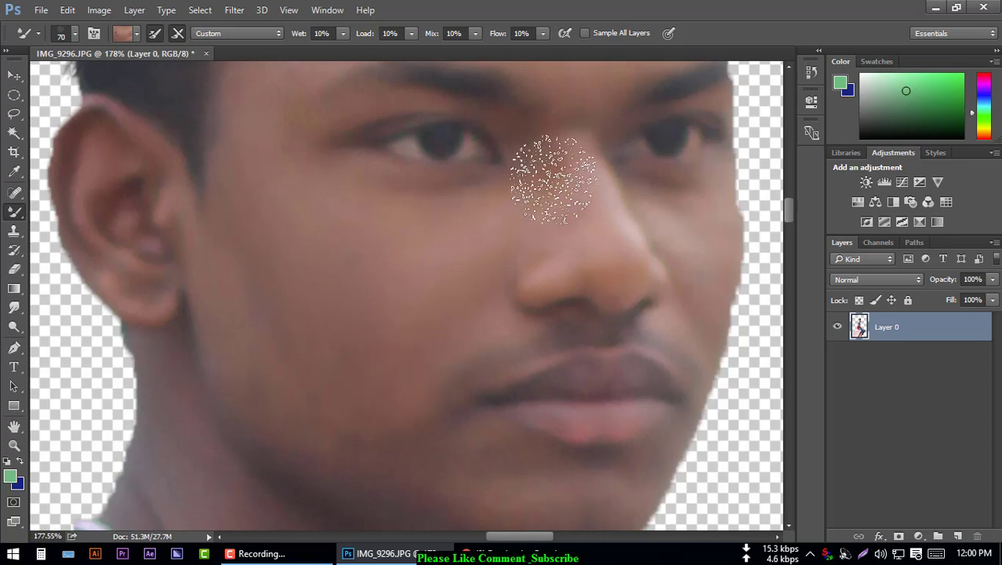
scroll(303, 397, down, 2)
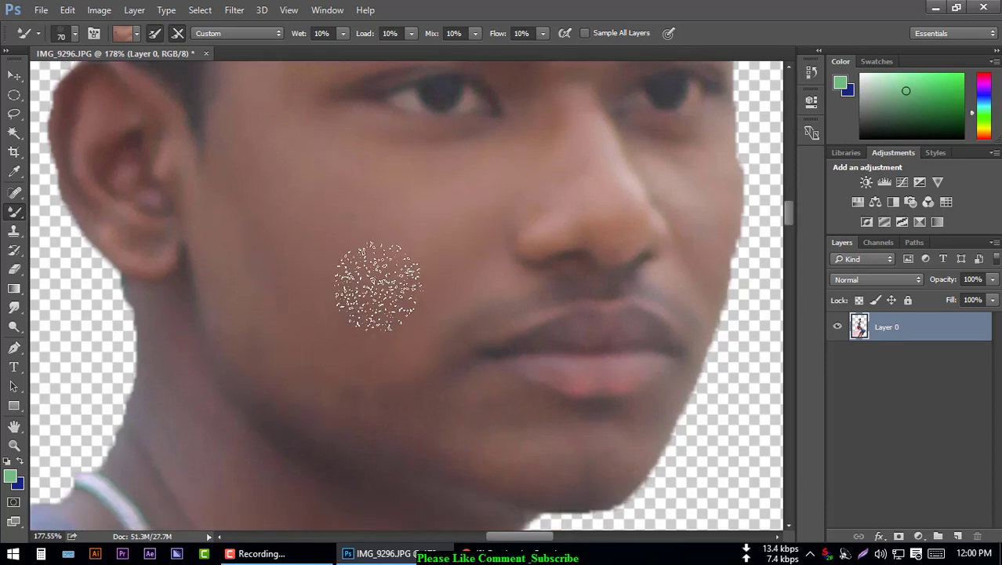
key(bracketleft)
key(bracketleft)
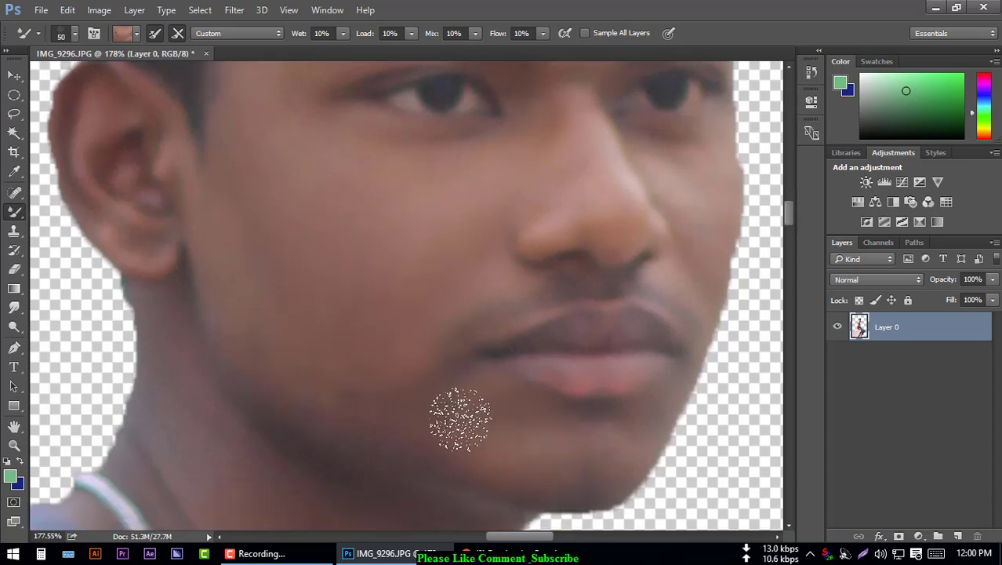
scroll(233, 410, down, 2)
scroll(195, 314, down, 3)
scroll(172, 164, down, 2)
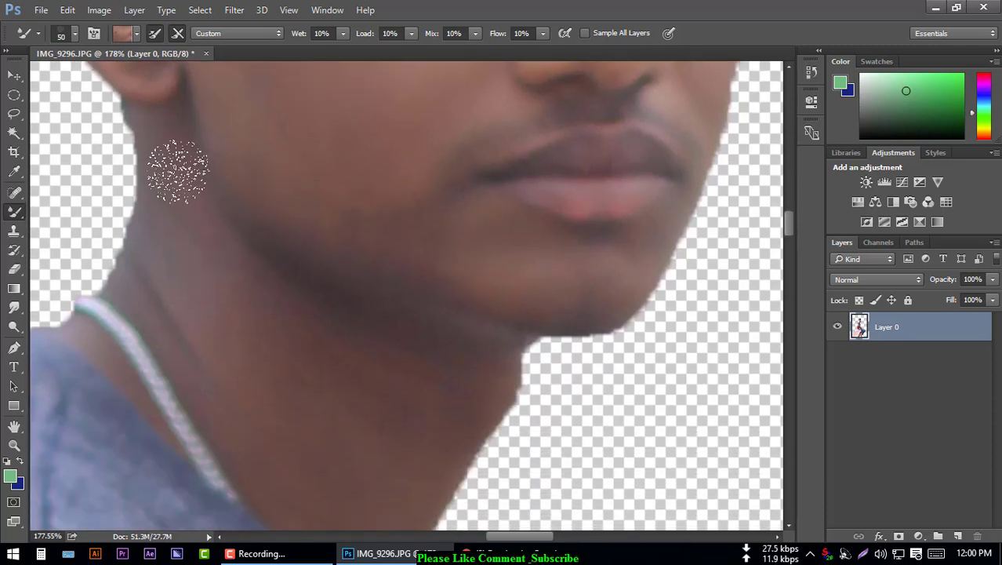
key(bracketright)
drag(163, 152, 157, 235)
key(bracketleft)
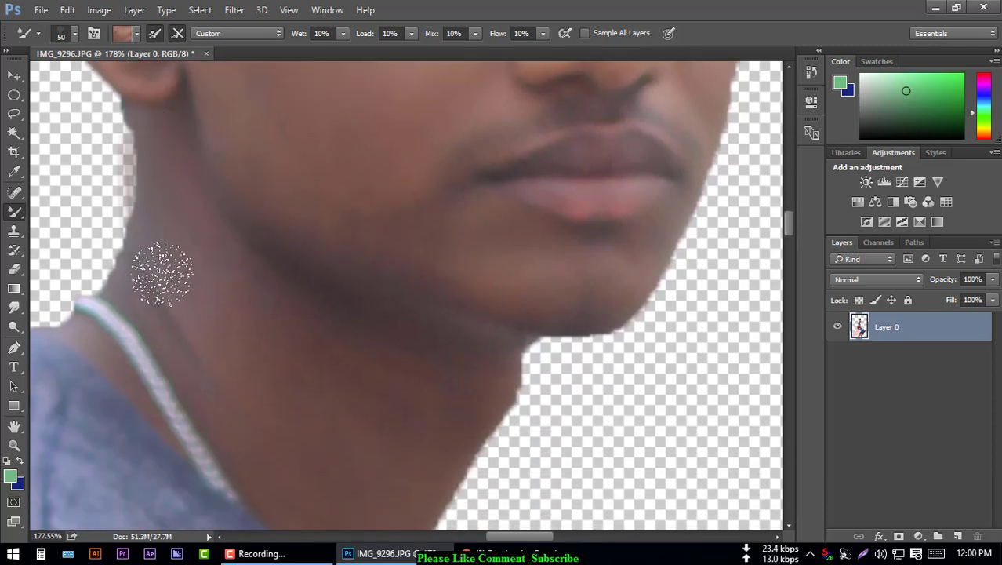
key(ctrl+z)
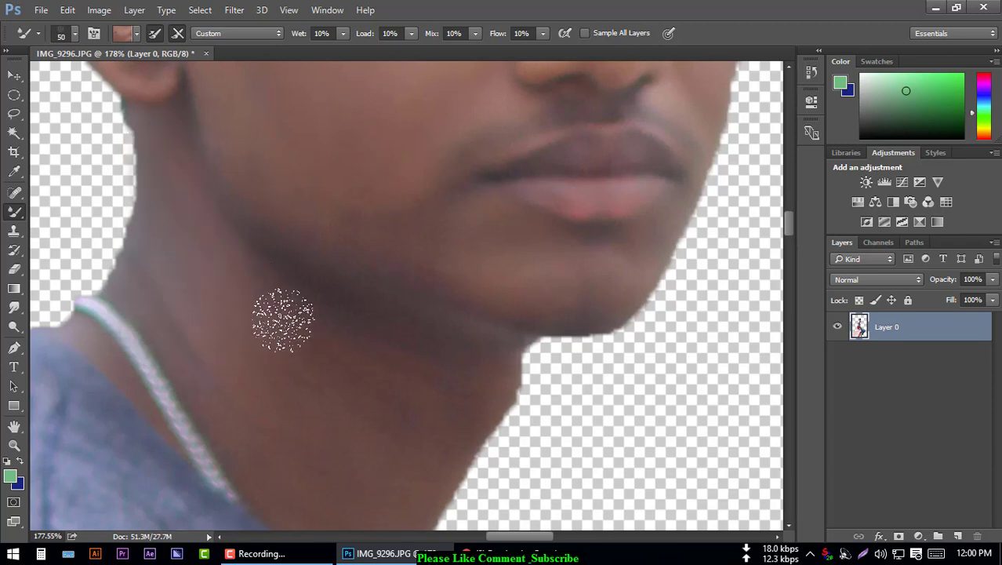
Step: Resize the brush to 45 and blend the skin across the forehead and brows
key(bracketright)
key(bracketright)
key(bracketright)
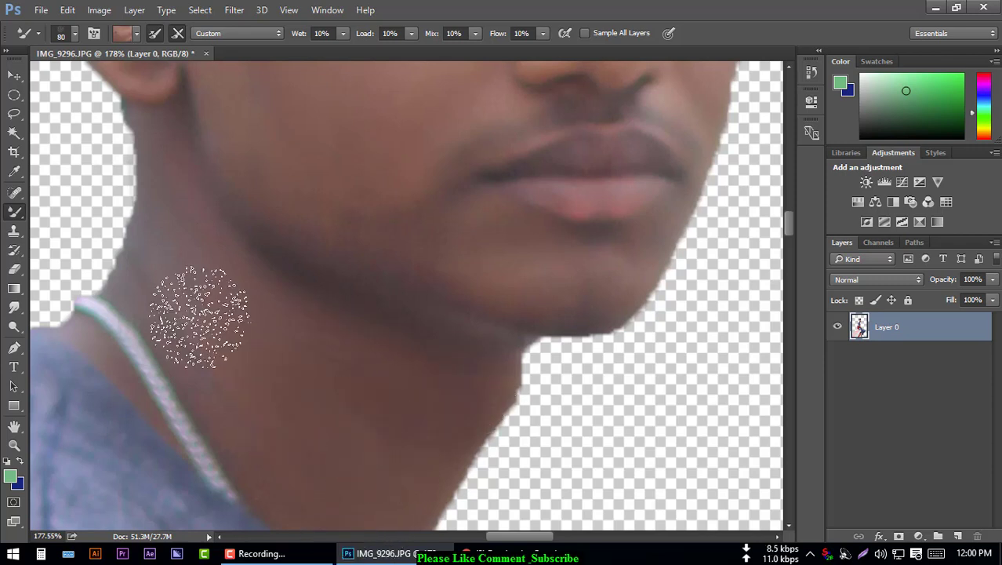
scroll(208, 376, down, 2)
scroll(208, 376, down, 2)
key(bracketleft)
key(bracketleft)
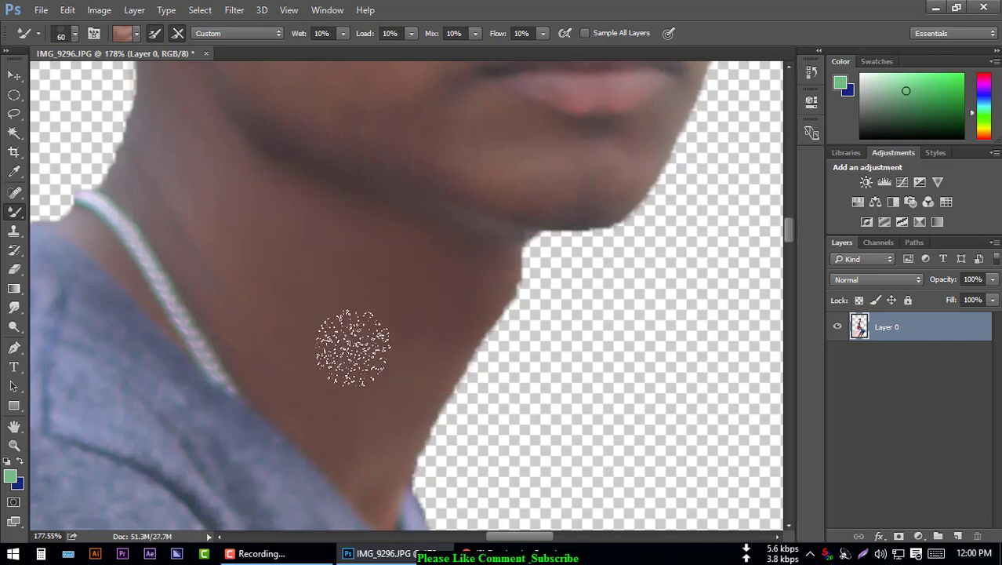
scroll(353, 347, up, 3)
scroll(353, 348, up, 5)
scroll(425, 381, up, 2)
scroll(436, 399, up, 2)
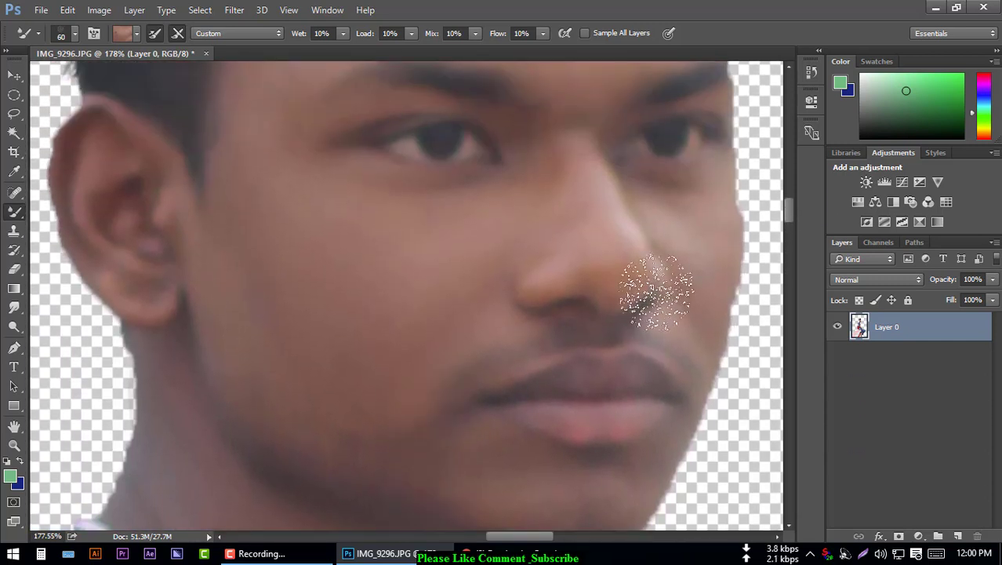
key(bracketleft)
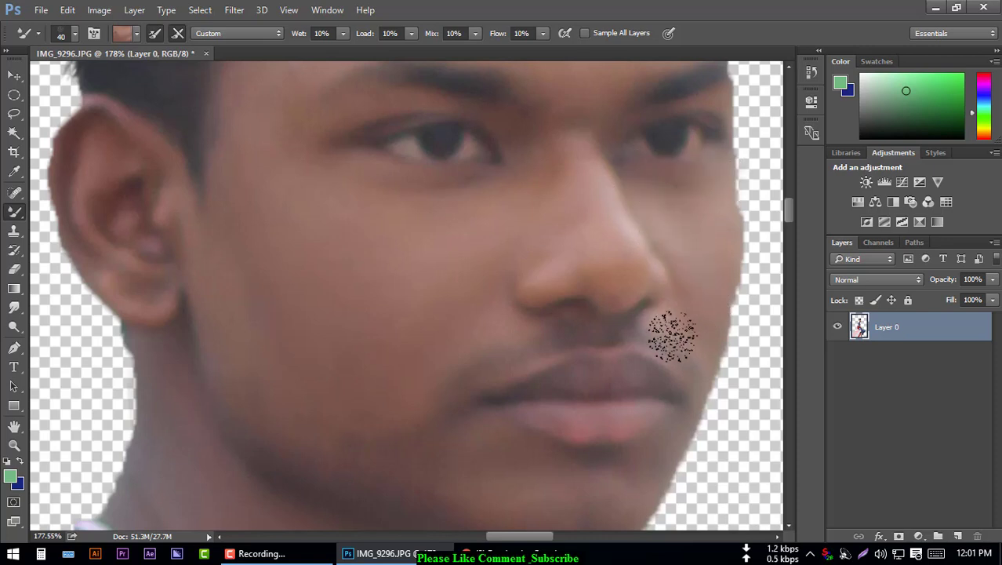
scroll(672, 335, up, 3)
scroll(672, 335, up, 2)
key(bracketright)
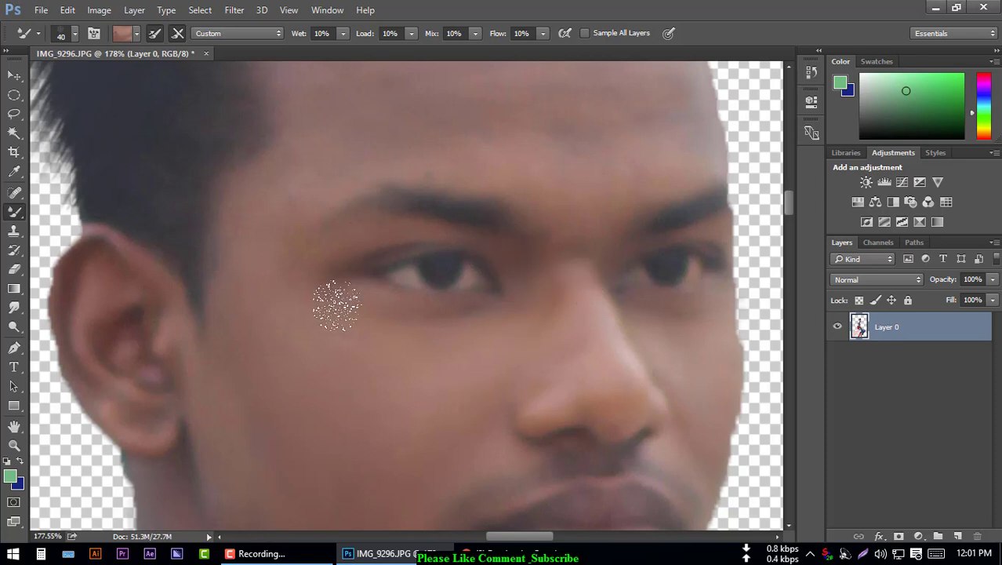
scroll(336, 305, up, 3)
key(bracketright)
key(bracketright)
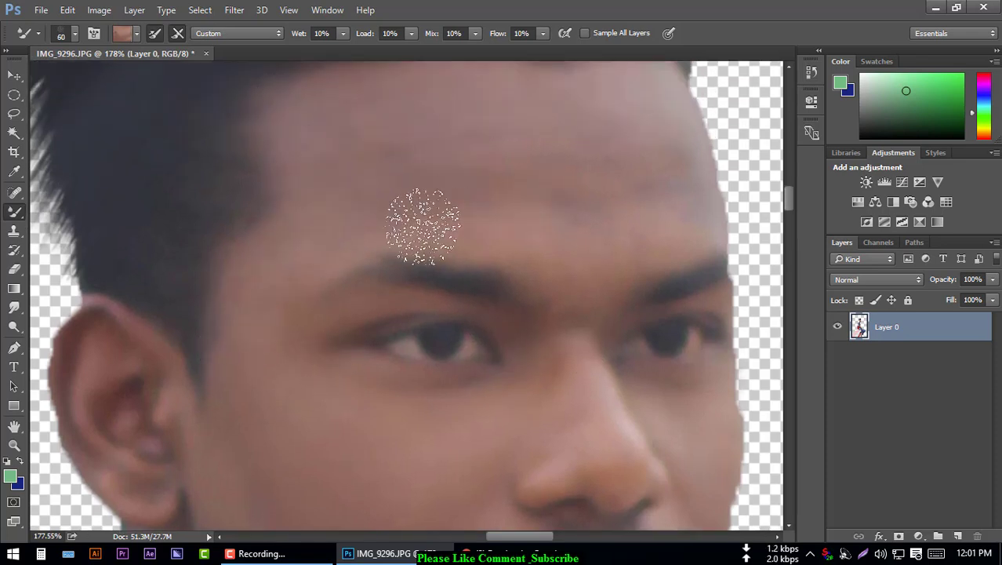
drag(424, 226, 570, 269)
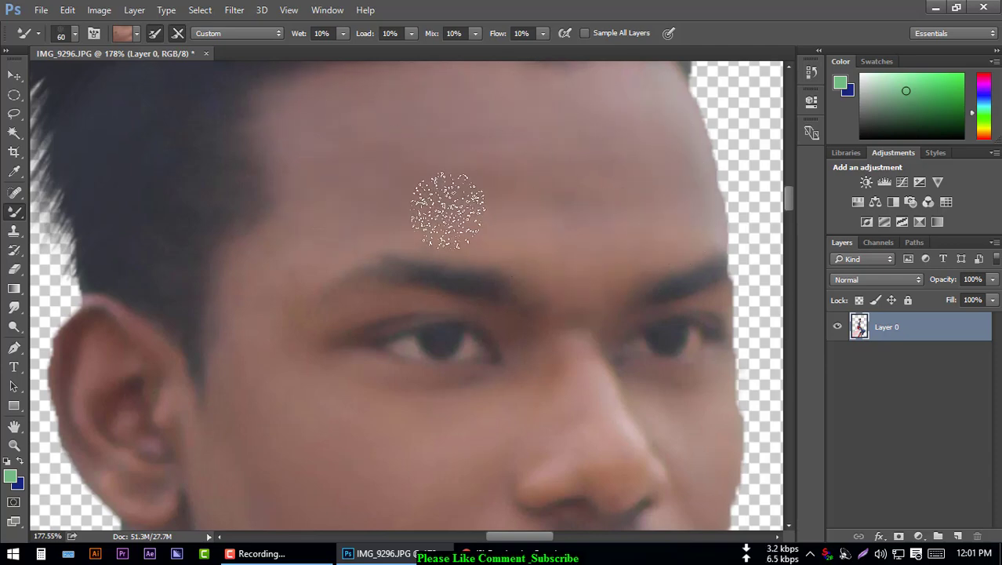
Step: Bring the upper arm and forearm into view, enlarge the brush to 150, and zoom out
scroll(527, 224, down, 3)
scroll(515, 301, down, 2)
scroll(447, 179, down, 3)
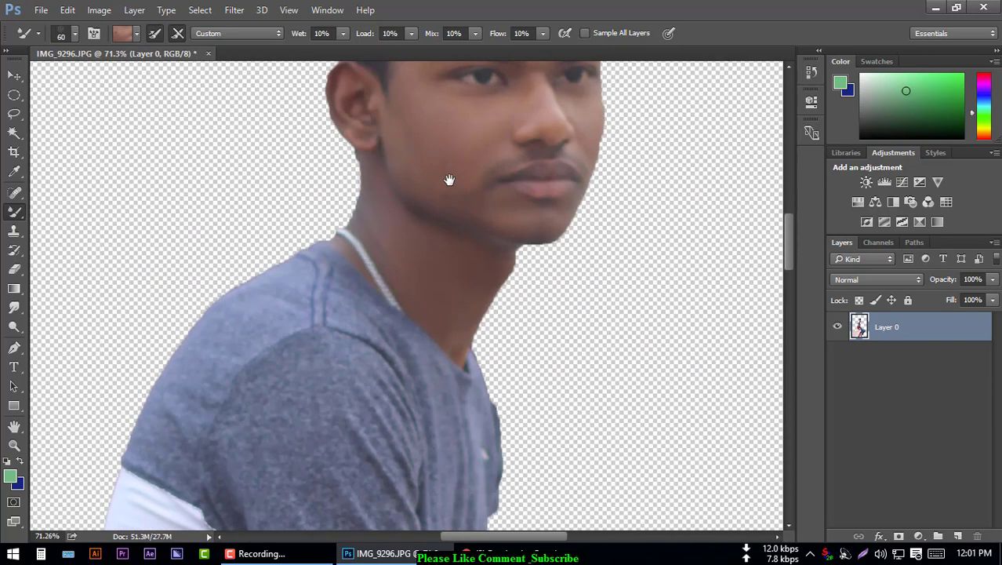
scroll(452, 184, down, 2)
scroll(456, 174, down, 2)
scroll(499, 461, up, 1)
scroll(498, 462, up, 3)
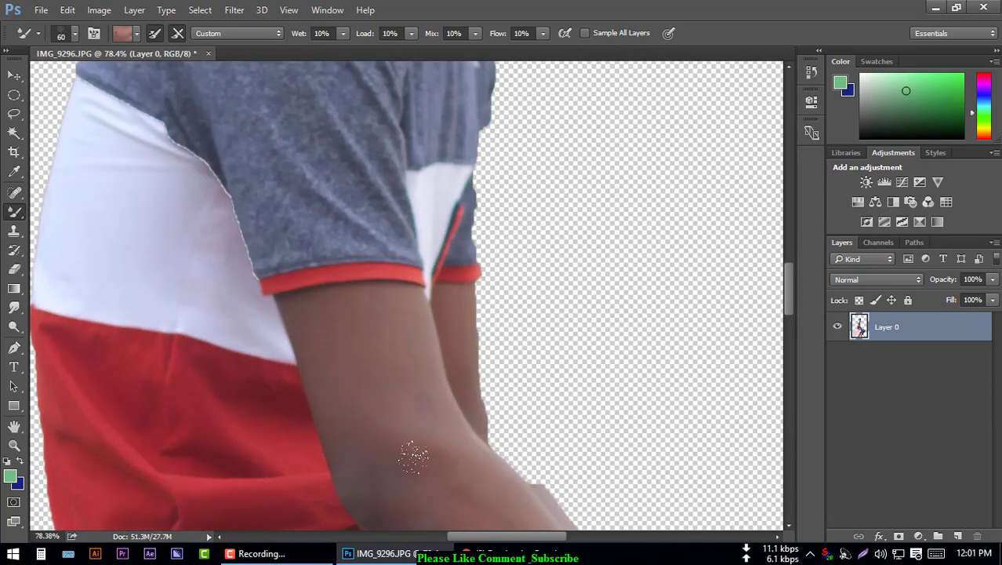
drag(413, 447, 404, 342)
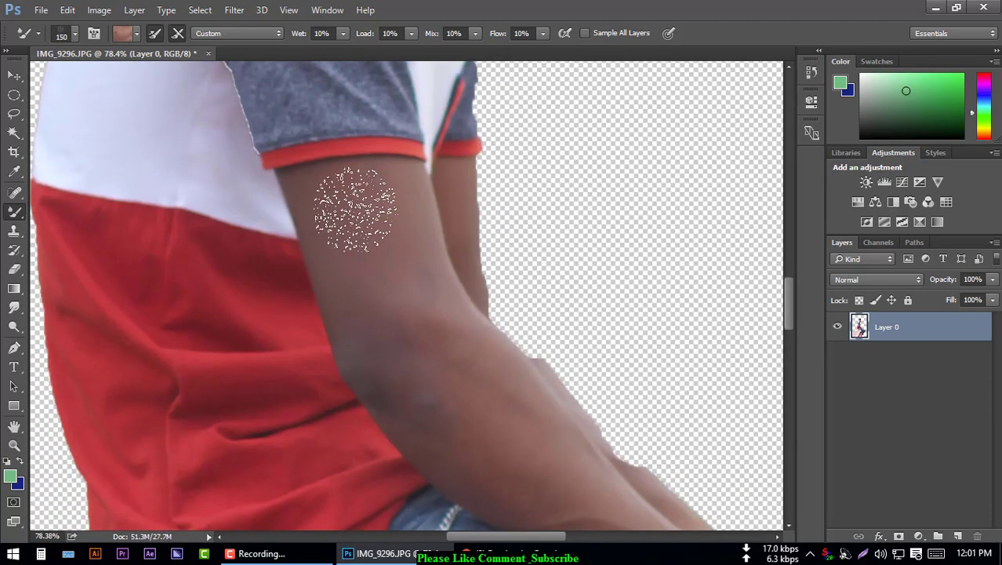
key(bracketright)
key(bracketright)
key(bracketright)
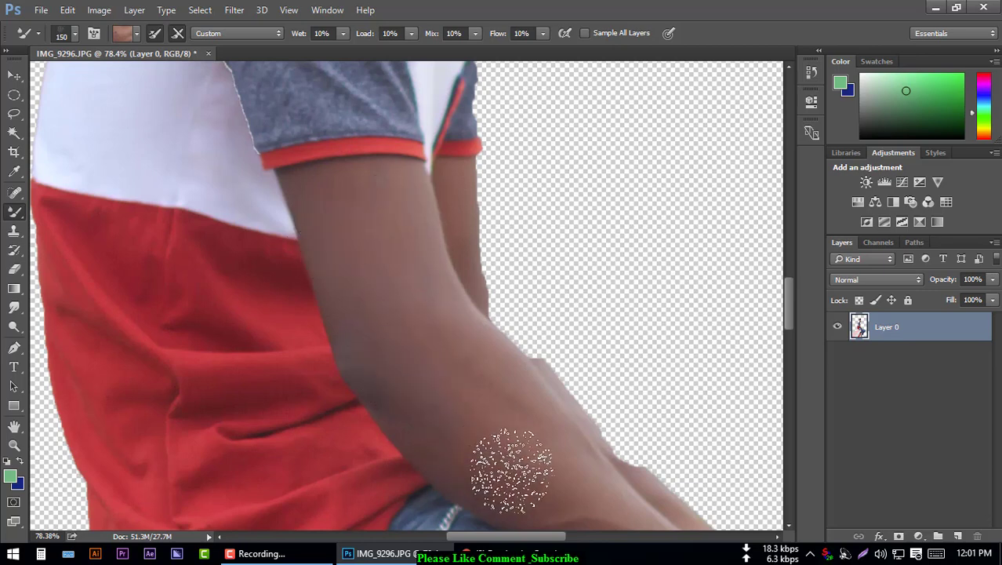
drag(514, 457, 447, 336)
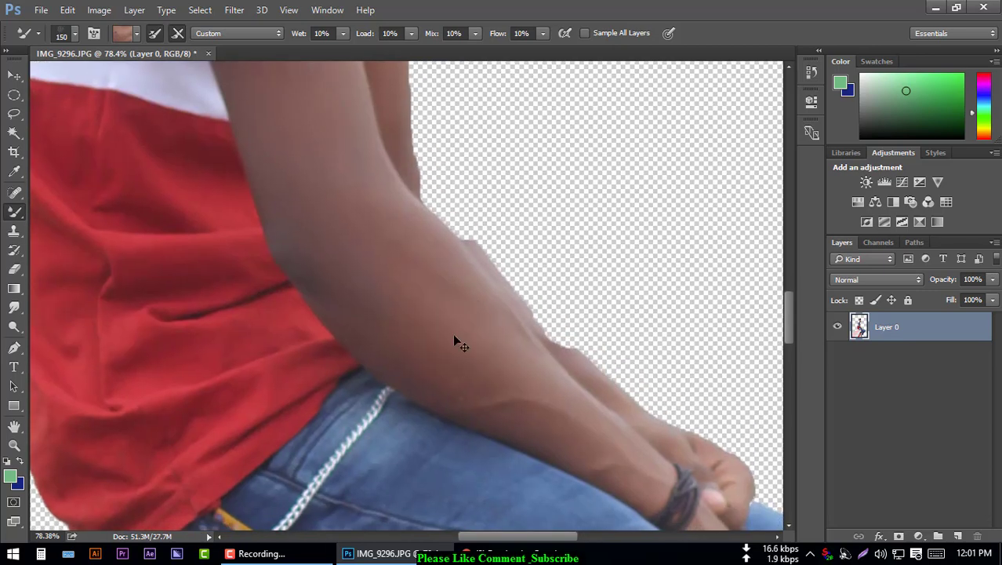
scroll(452, 339, down, 2)
scroll(450, 339, down, 2)
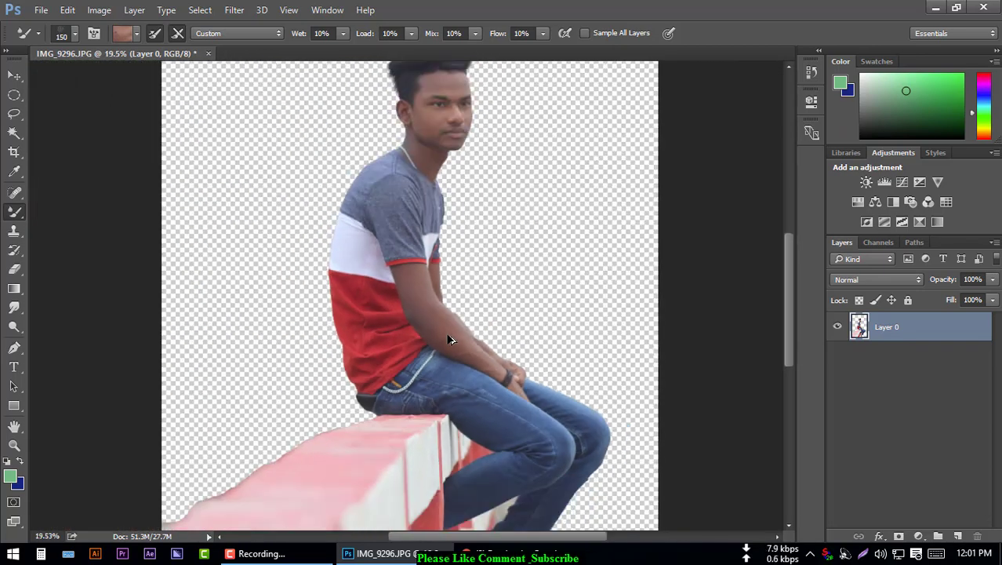
scroll(450, 338, down, 1)
scroll(450, 338, down, 1)
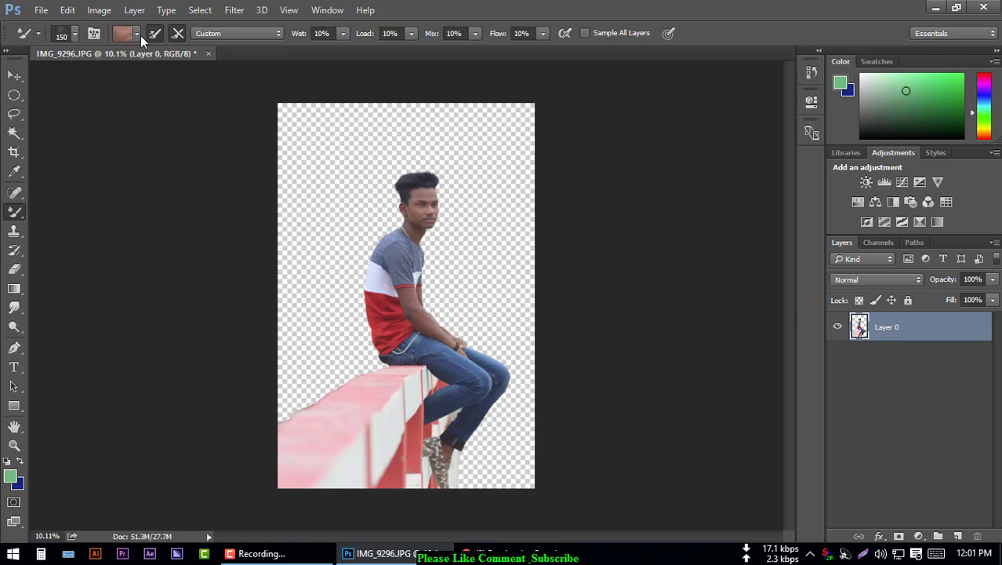
Step: Close the cut-out document without saving and reopen the original IMG_9296.JPG
click(208, 53)
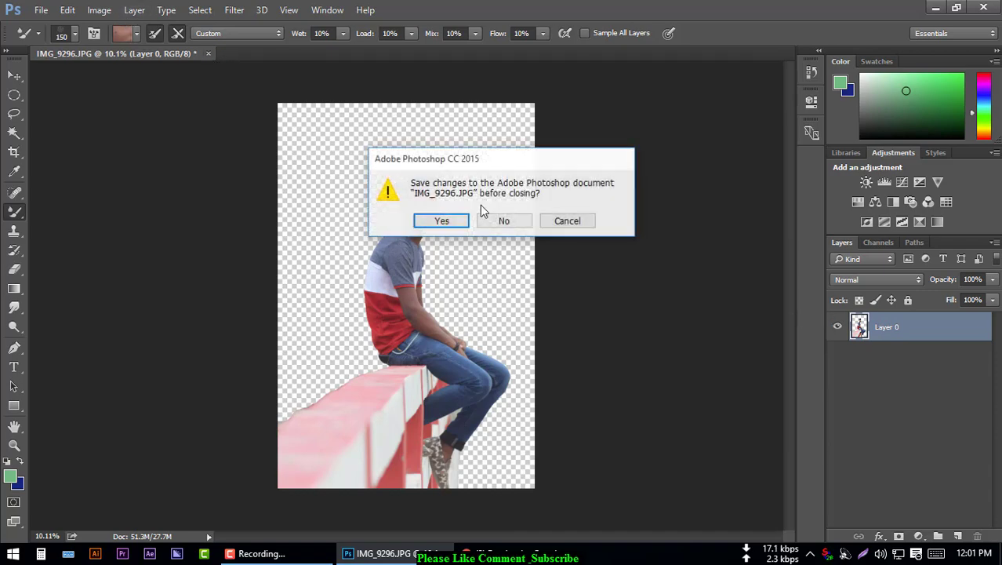
click(508, 222)
key(ctrl+o)
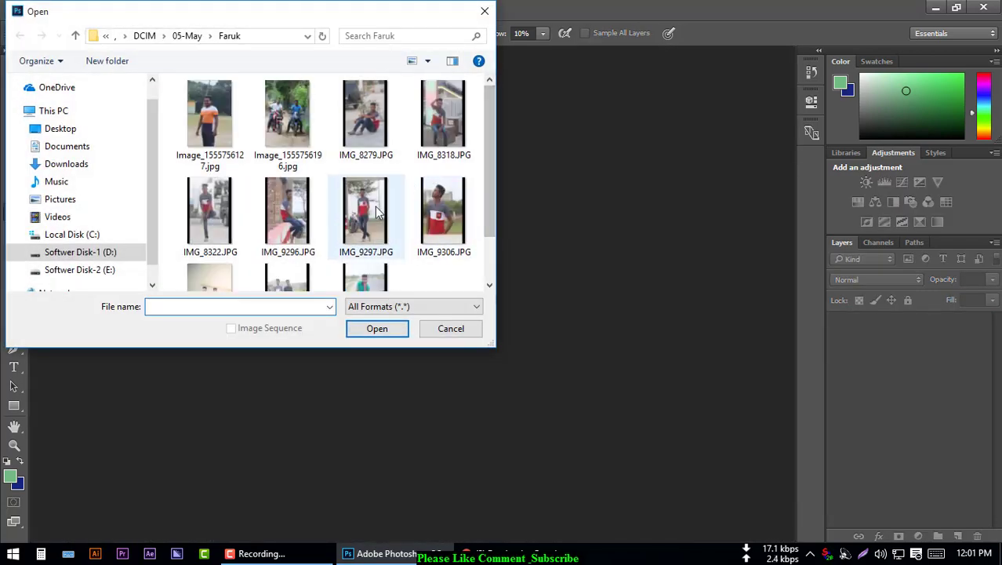
double_click(279, 228)
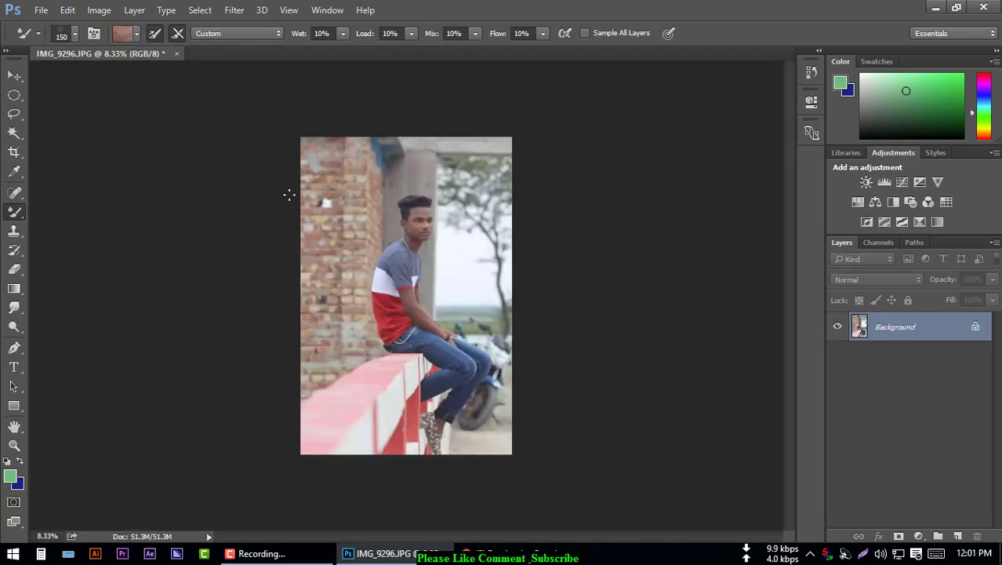
scroll(433, 168, up, 5)
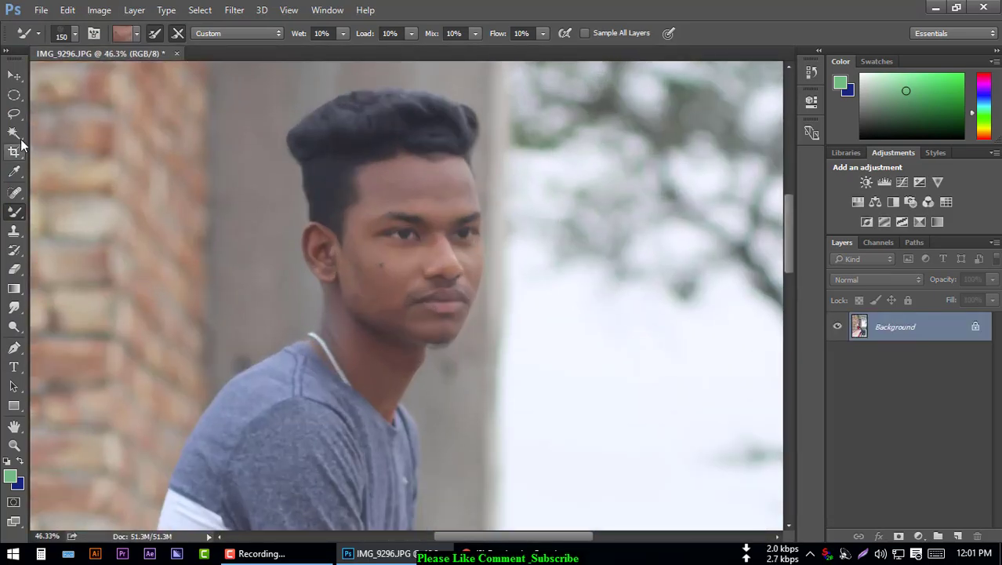
Step: Use the Quick Selection Tool to select the face, hair, ear, shirt and arm
click(17, 133)
right_click(18, 133)
click(79, 134)
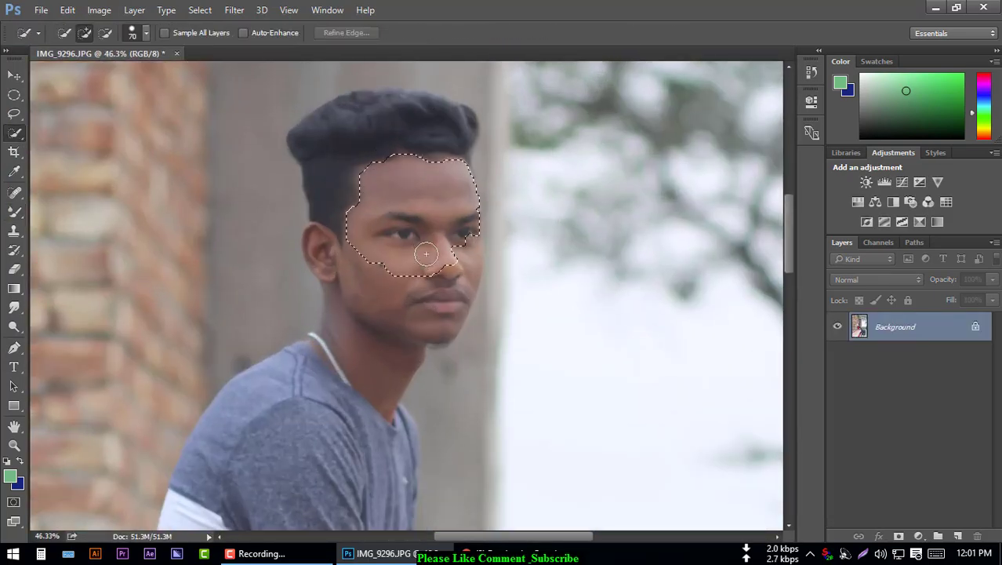
mouse_move(426, 253)
mouse_down()
mouse_move(443, 123)
mouse_move(385, 291)
mouse_up()
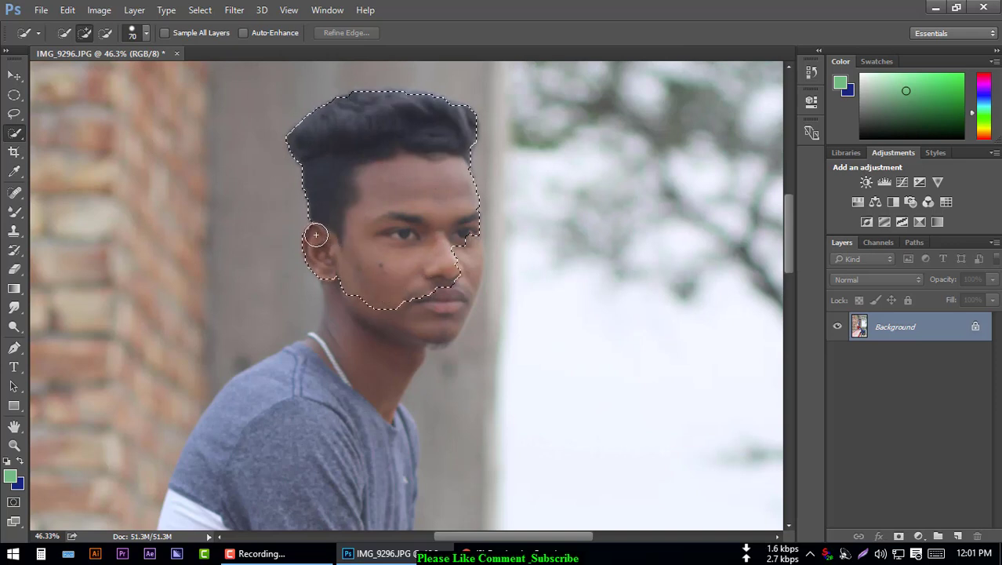
drag(314, 234, 333, 257)
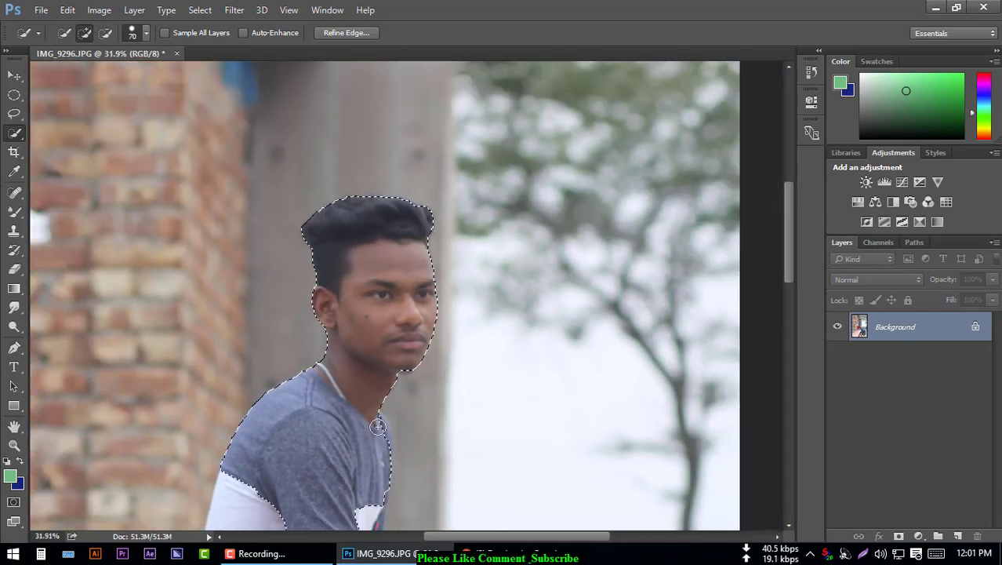
drag(354, 455, 371, 259)
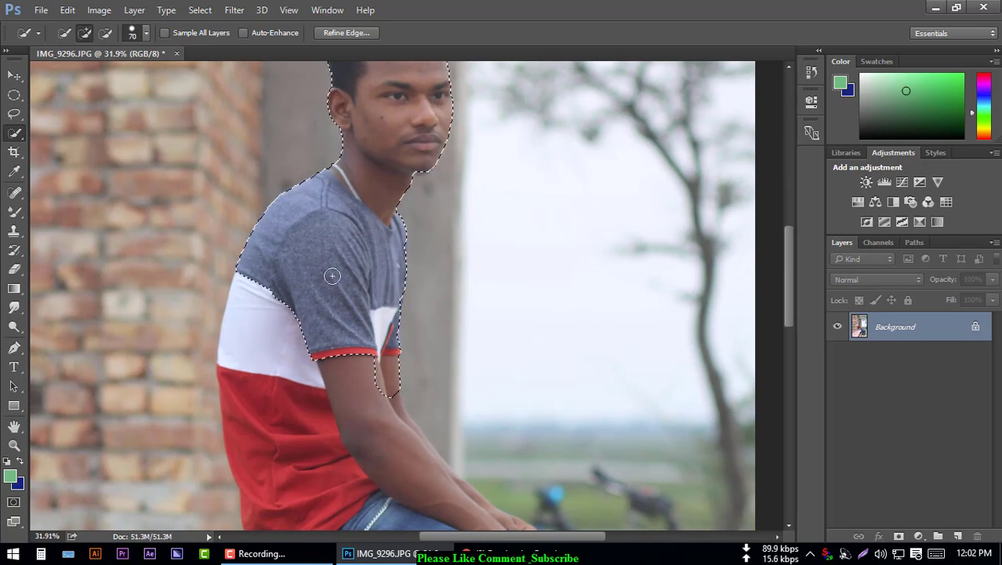
drag(256, 426, 264, 458)
Step: Add the pink-and-white wall, jeans, leg and shoe, removing the motorcycle background
scroll(261, 286, down, 3)
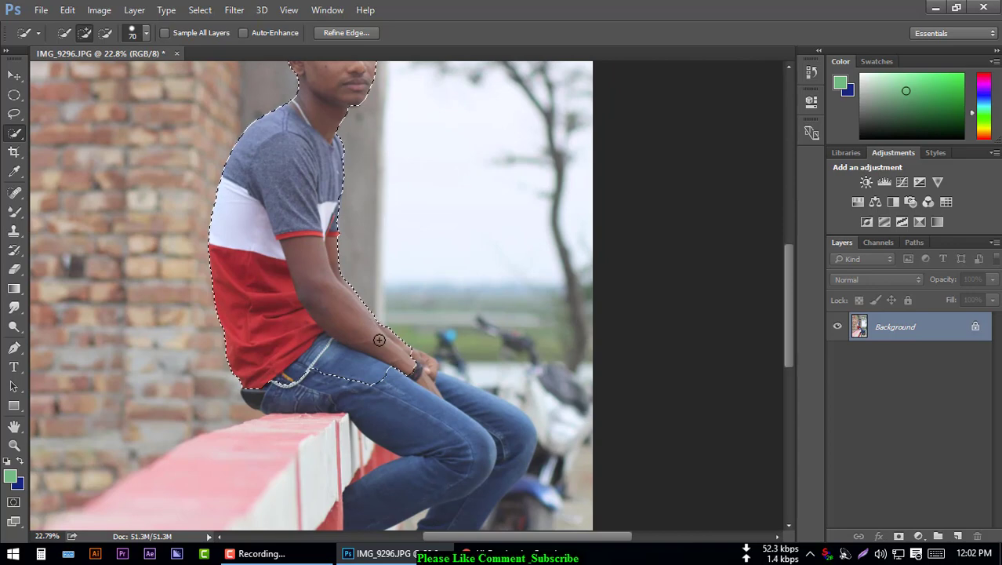
scroll(423, 353, down, 3)
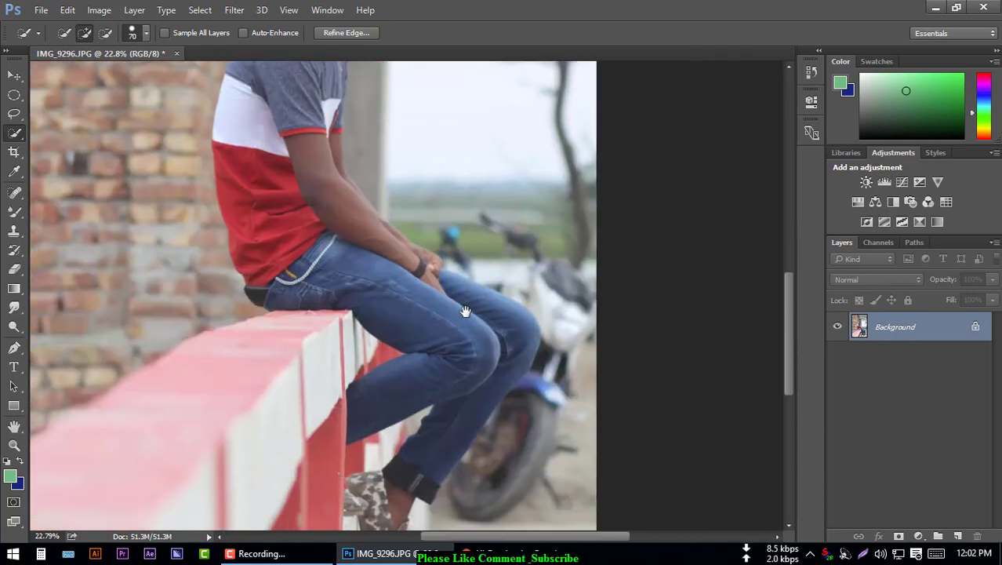
drag(182, 459, 166, 479)
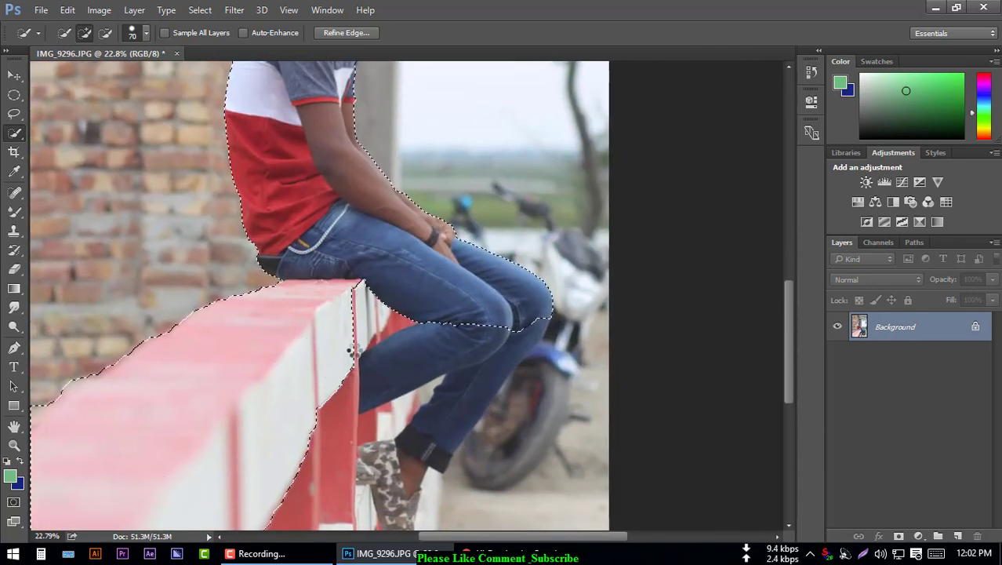
mouse_move(355, 353)
mouse_down()
mouse_move(488, 354)
mouse_move(404, 484)
mouse_move(362, 443)
mouse_move(339, 241)
mouse_up()
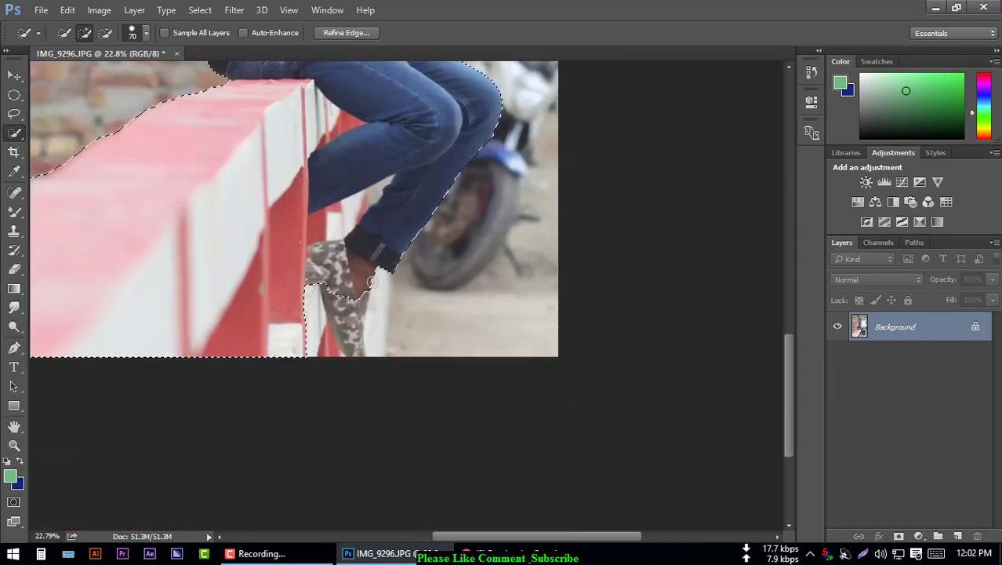
drag(371, 281, 395, 345)
drag(541, 249, 421, 300)
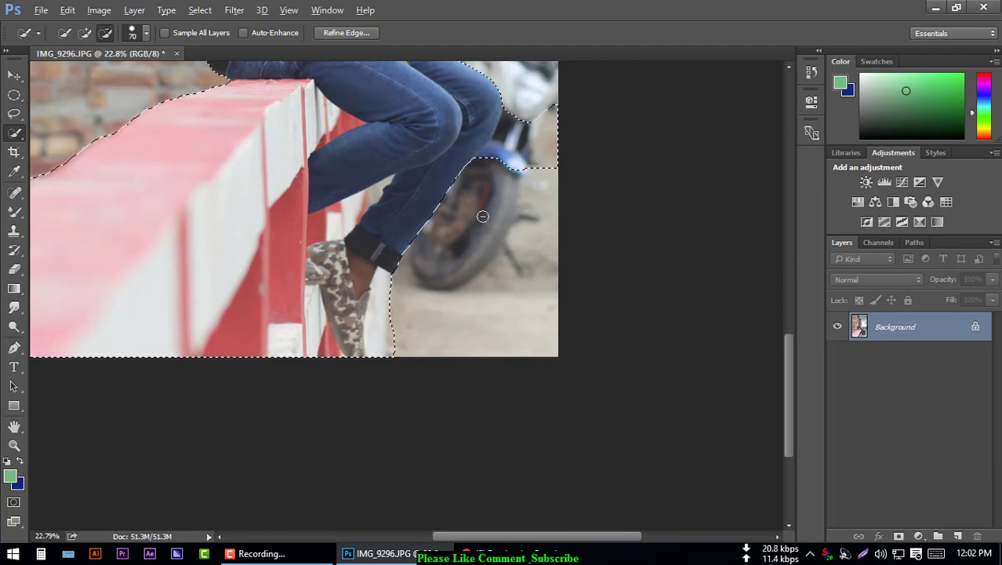
Step: Refine the selection edges along the arm, sleeve, neck and chin
scroll(500, 172, down, 2)
scroll(500, 172, down, 1)
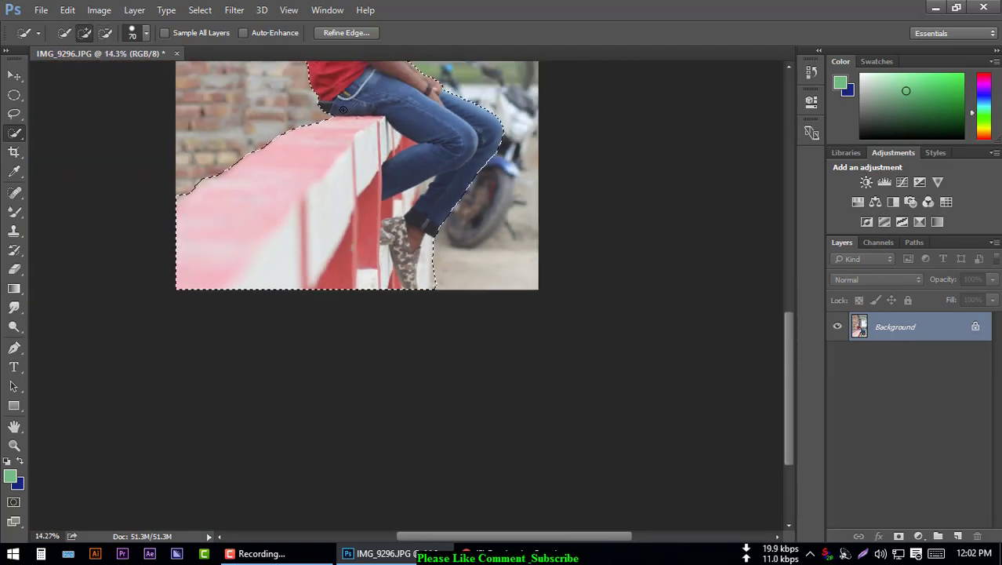
scroll(355, 196, up, 3)
scroll(354, 197, up, 1)
scroll(384, 197, up, 3)
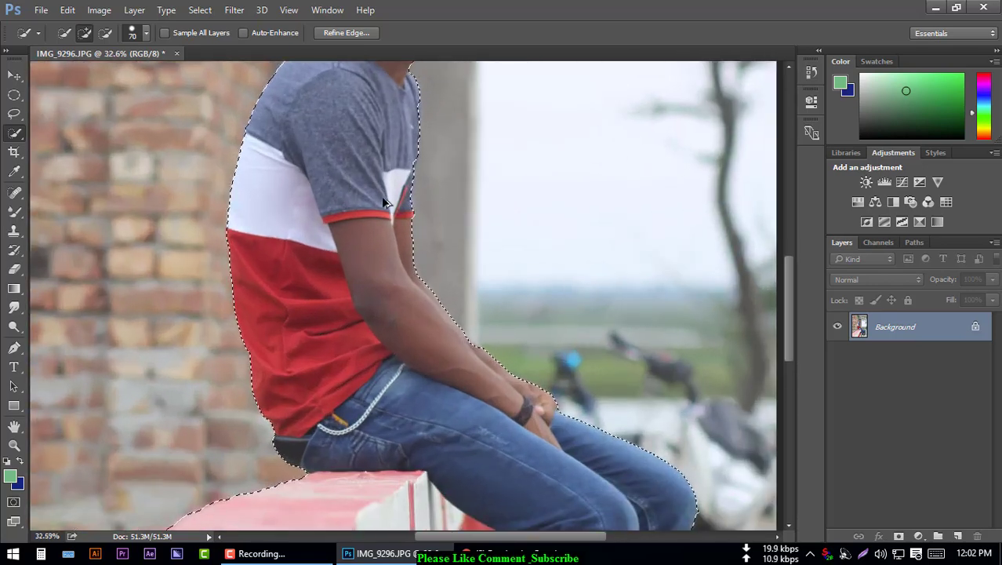
scroll(514, 391, up, 2)
scroll(515, 389, up, 2)
scroll(514, 390, up, 2)
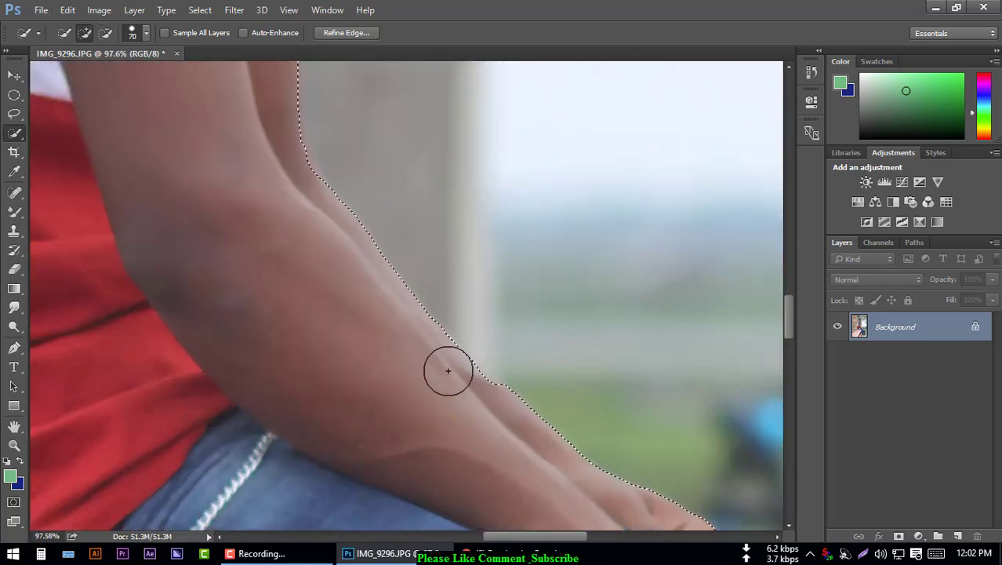
drag(447, 370, 487, 408)
scroll(486, 413, down, 1)
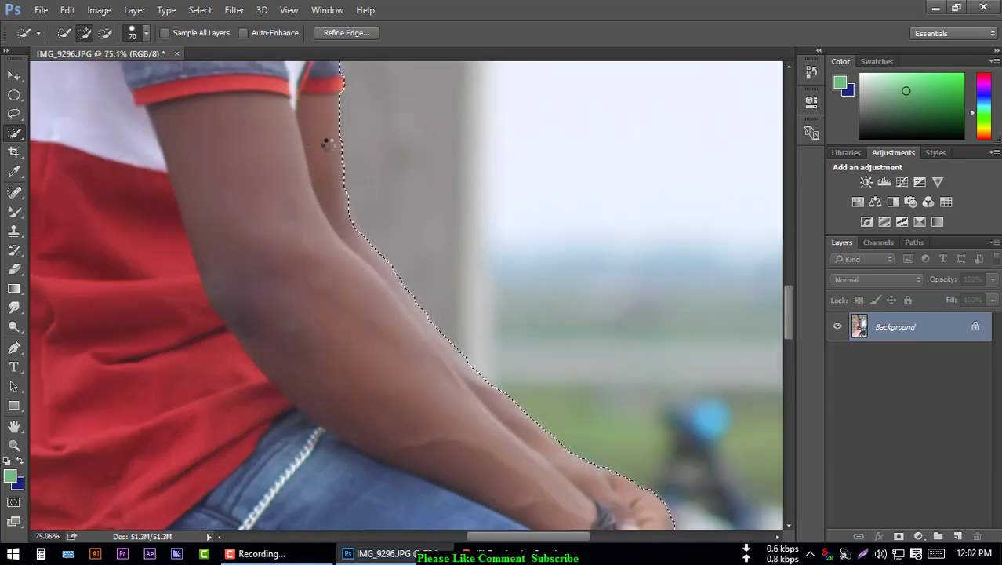
scroll(325, 143, up, 3)
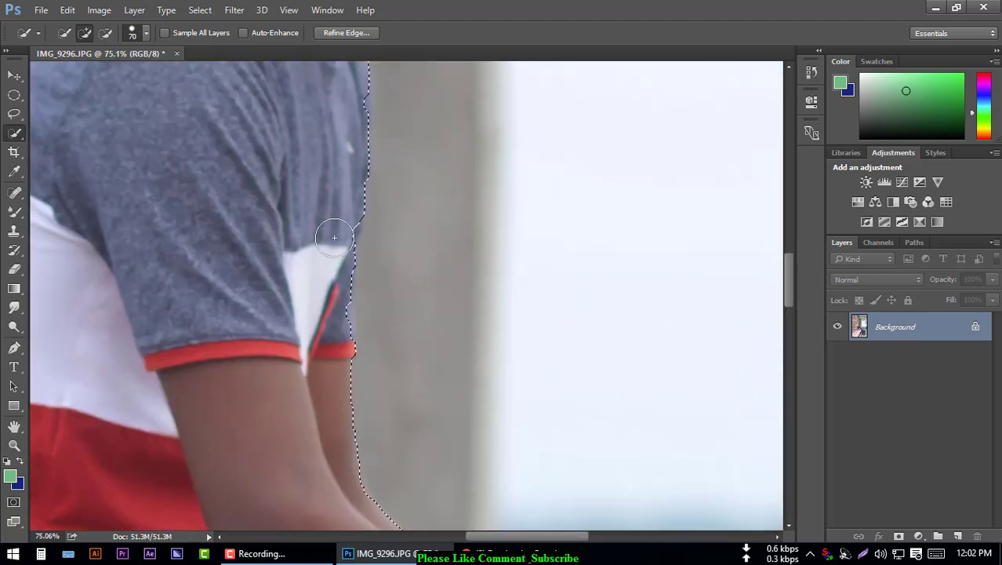
drag(339, 275, 335, 311)
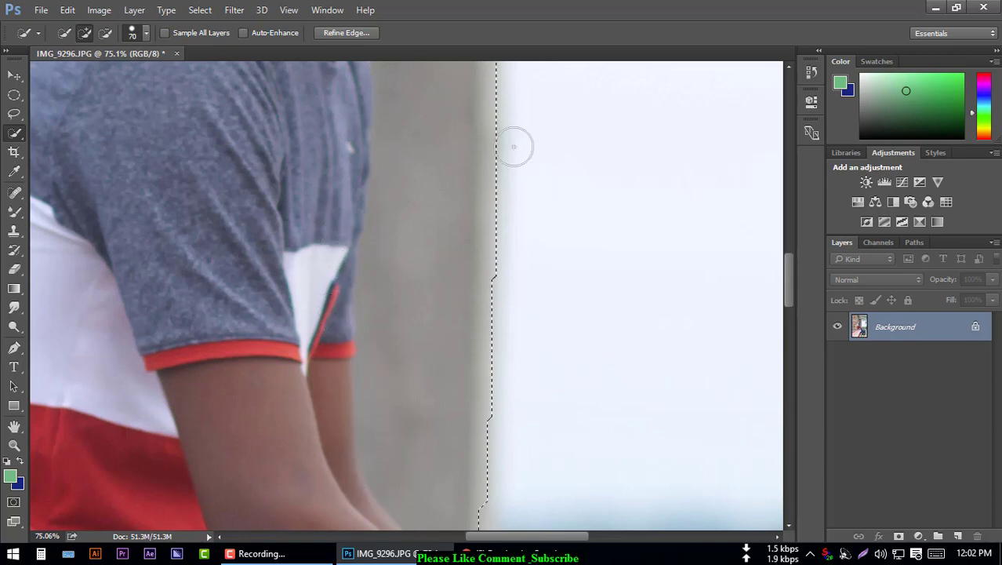
scroll(505, 317, down, 2)
scroll(505, 317, down, 2)
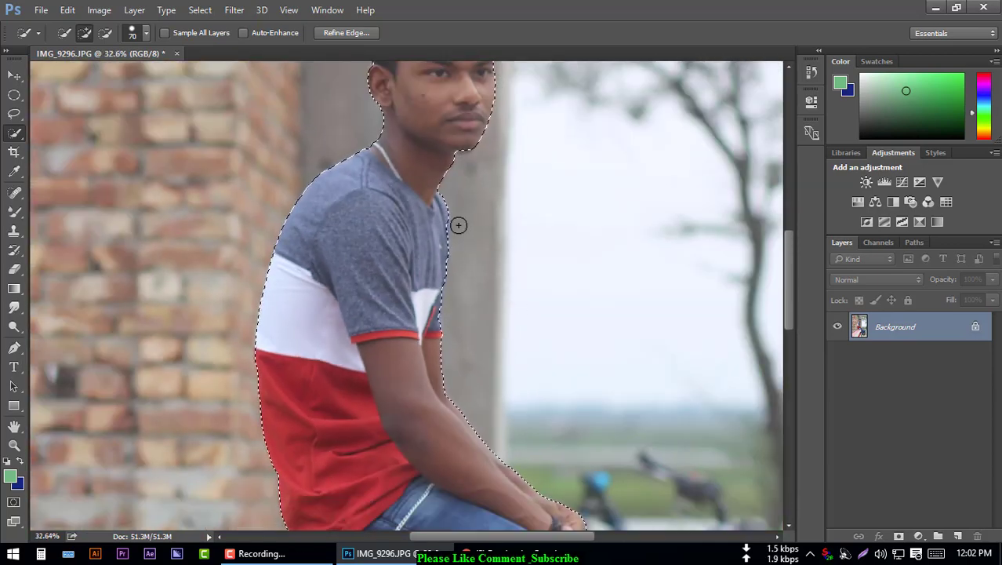
drag(432, 172, 447, 141)
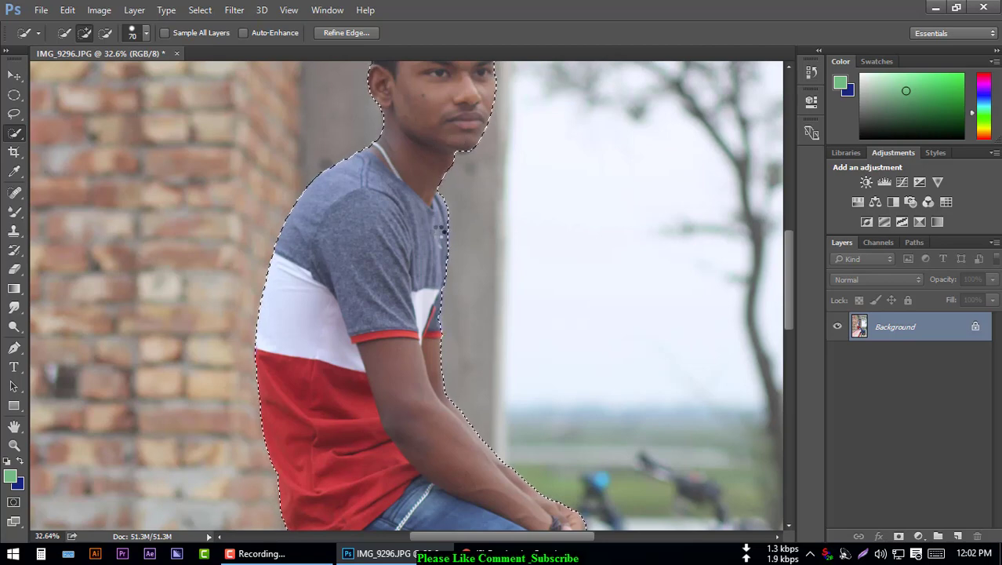
Step: Add a layer mask from the selection and apply it permanently to Layer 0
click(899, 536)
scroll(663, 462, down, 1)
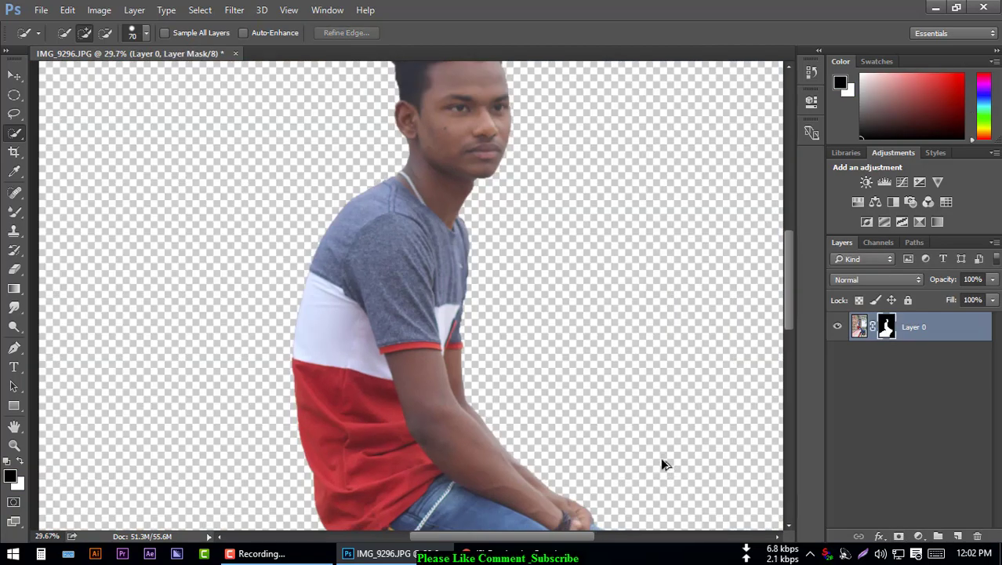
scroll(665, 465, down, 4)
scroll(665, 465, down, 1)
scroll(499, 372, up, 1)
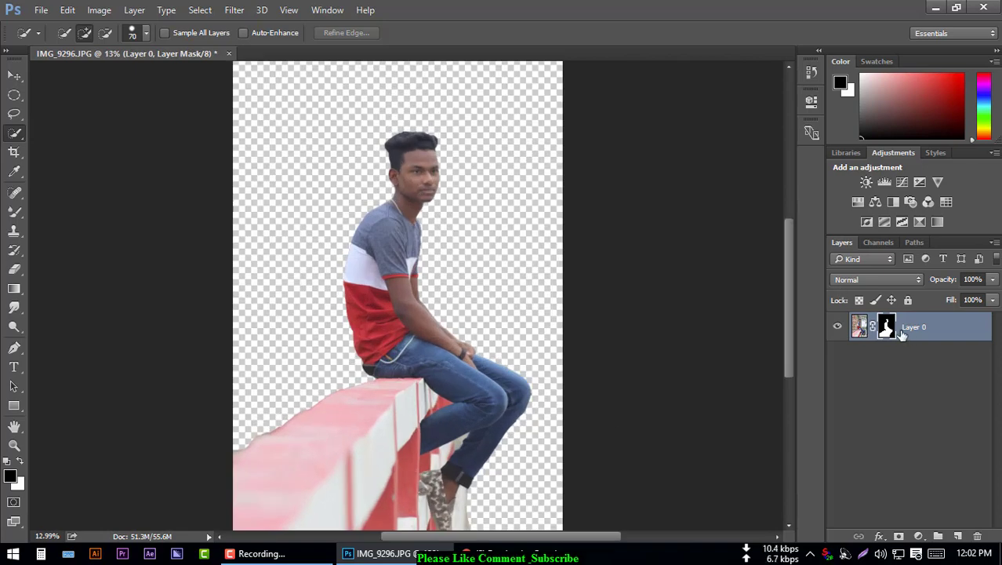
right_click(873, 328)
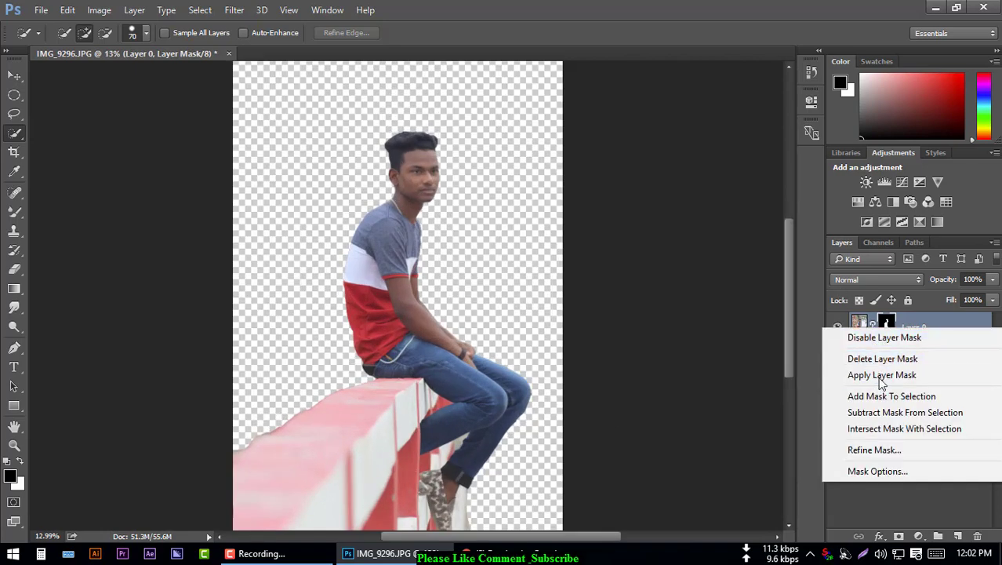
click(883, 374)
scroll(439, 171, up, 3)
scroll(440, 171, up, 2)
scroll(398, 191, up, 2)
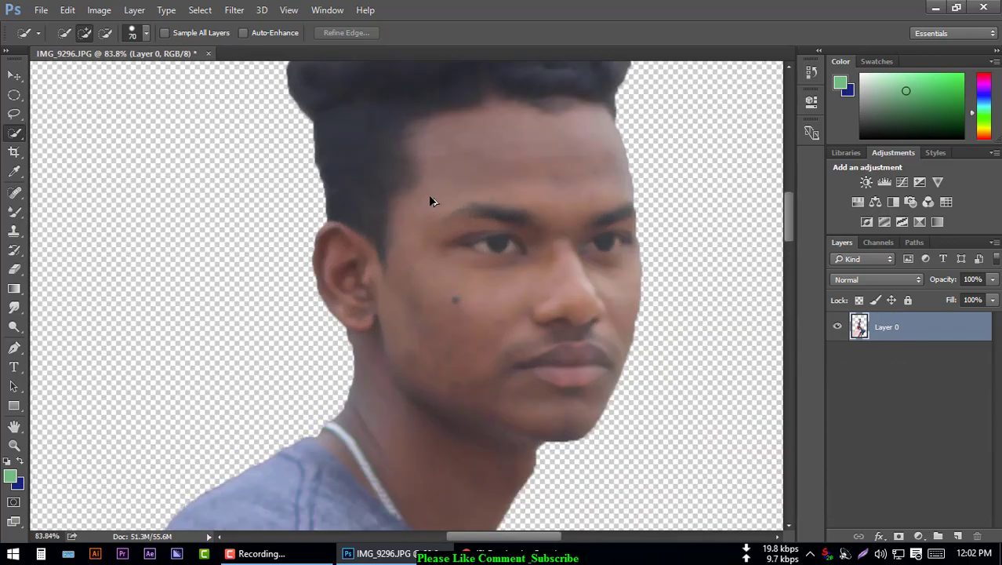
scroll(430, 199, up, 2)
click(13, 214)
Step: Choose the Mixer Brush and shrink the brush from 150 to 70
click(78, 251)
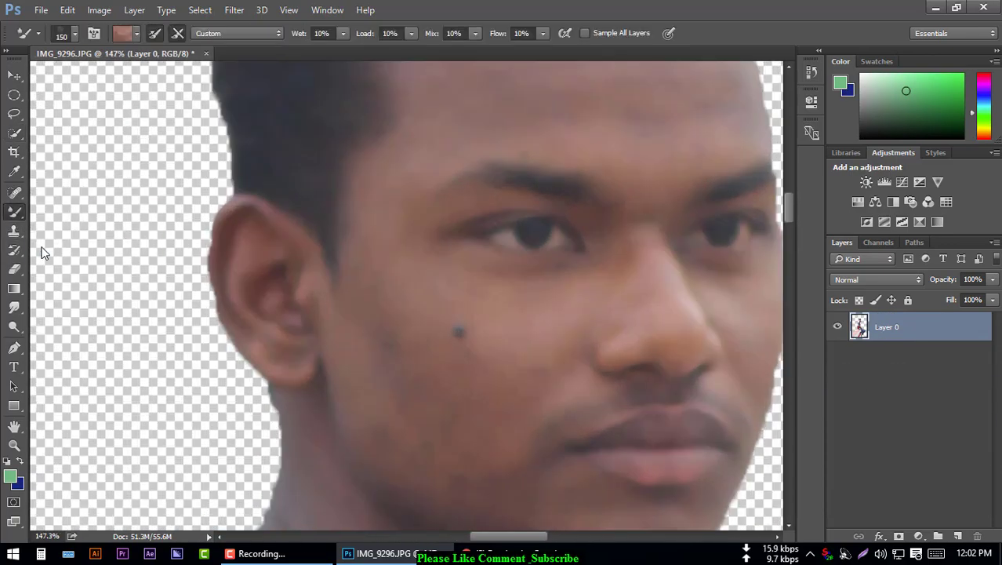
click(8, 217)
click(58, 252)
key(bracketleft)
key(bracketleft)
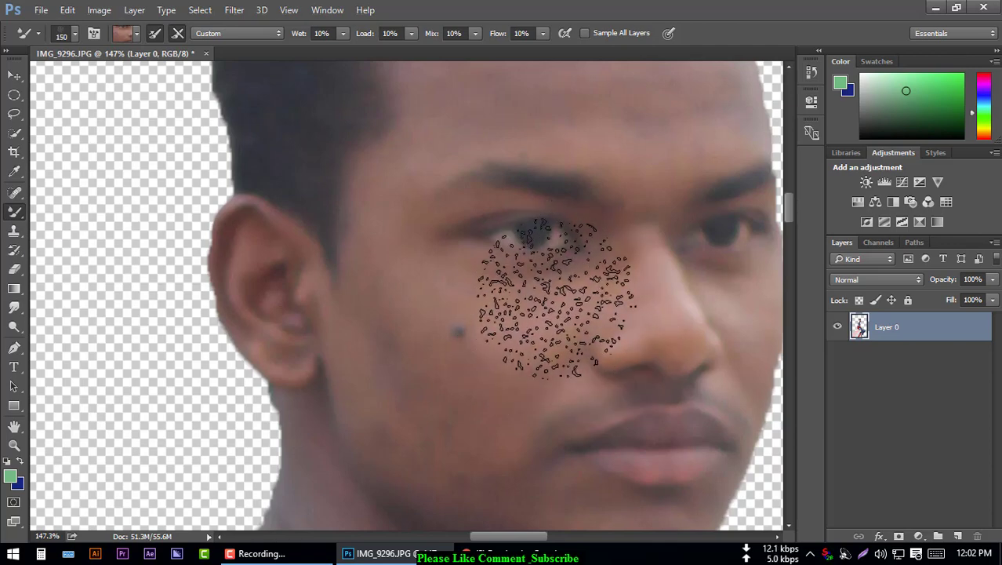
key(bracketleft)
key(bracketleft)
key(bracketleft)
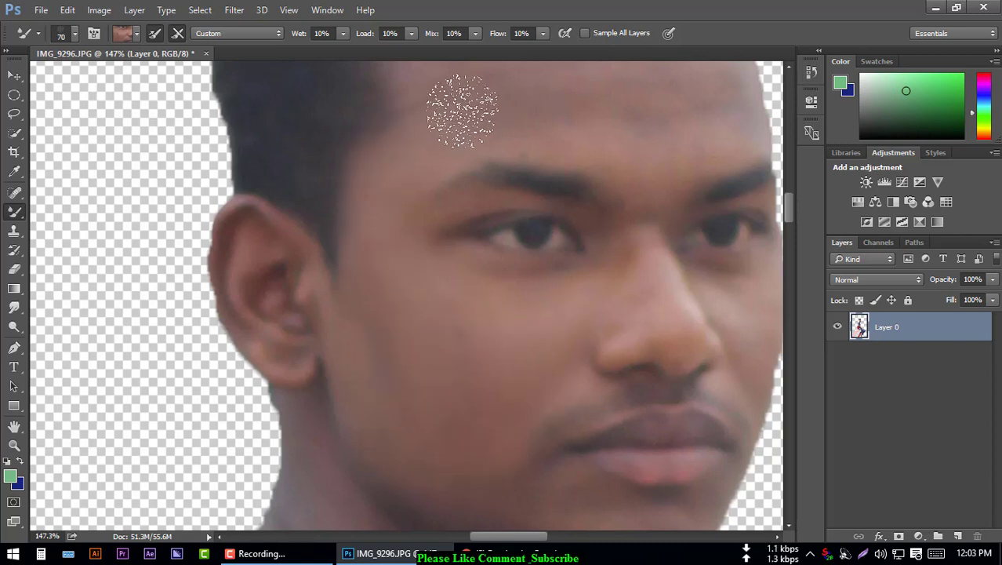
Step: Blend the cheek and chin skin with a brush sized around 50–60
scroll(459, 107, up, 2)
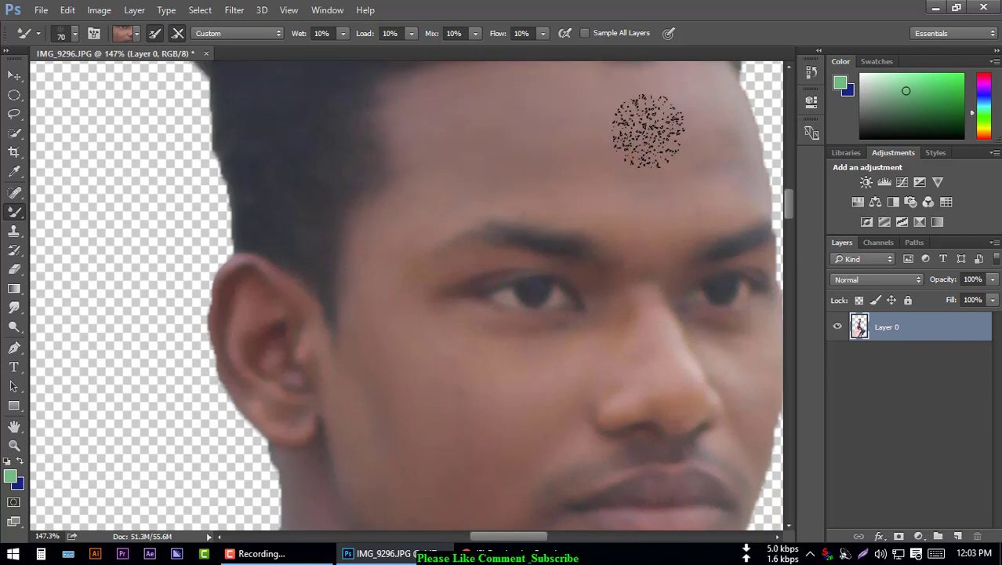
scroll(711, 185, down, 2)
scroll(711, 184, down, 2)
key(bracketleft)
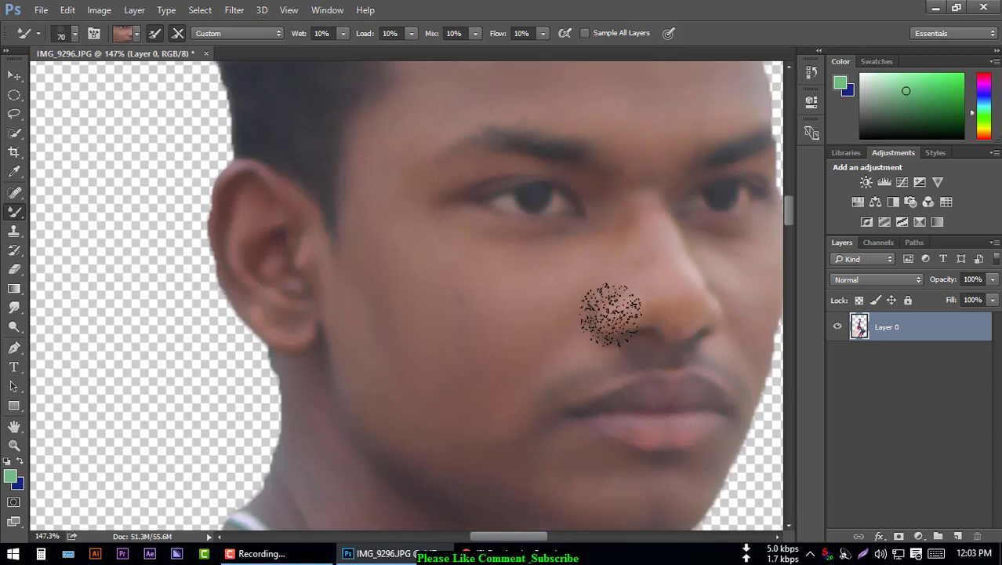
key(bracketleft)
scroll(514, 269, down, 3)
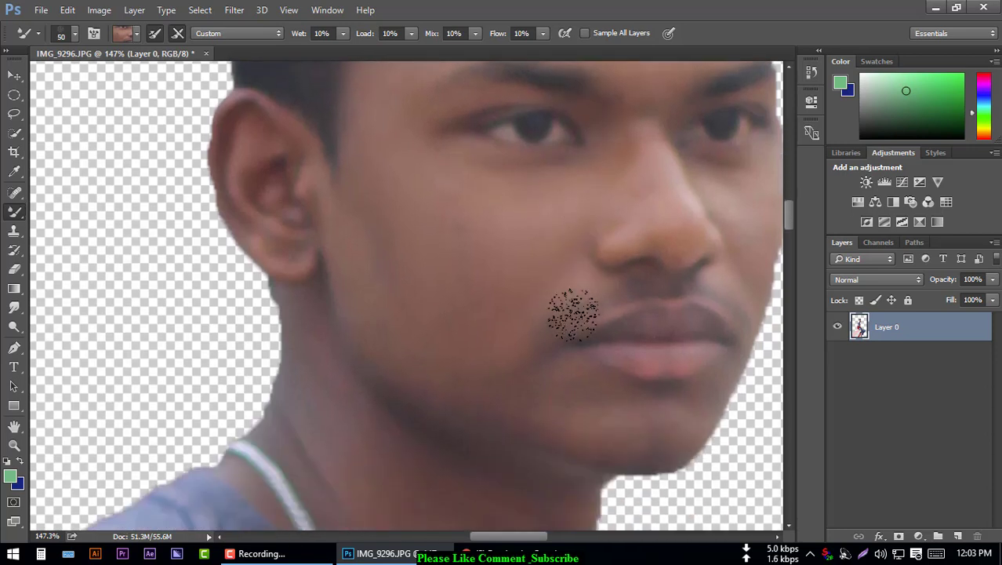
key(bracketright)
scroll(650, 385, up, 1)
scroll(650, 385, up, 3)
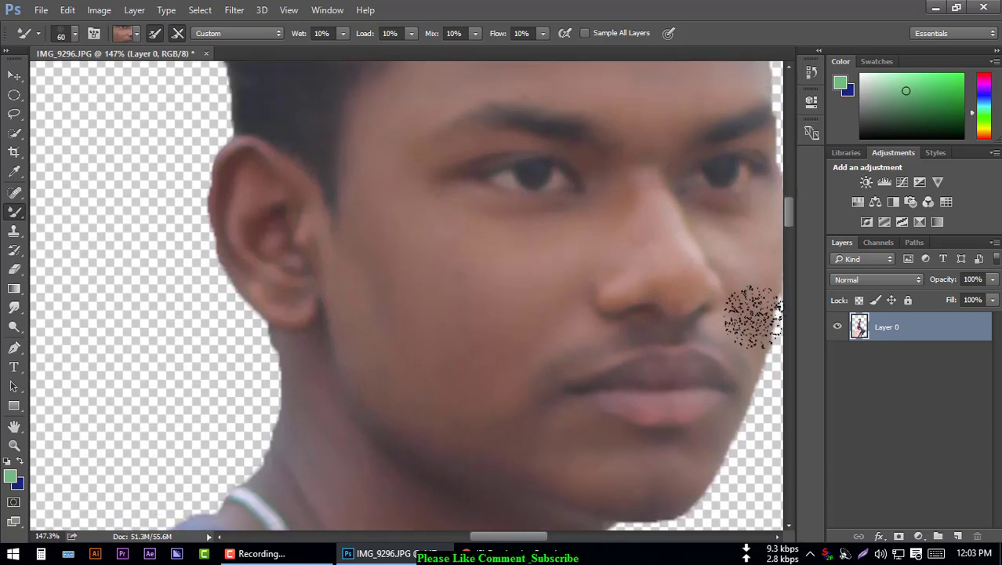
key(bracketleft)
key(bracketleft)
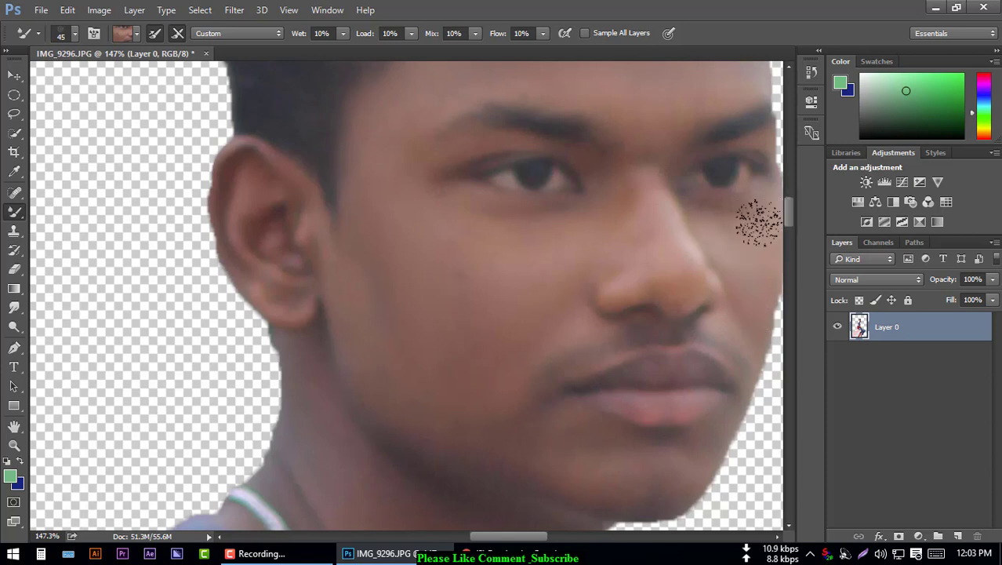
Step: Enlarge the brush and blend the neck skin into an even tone
scroll(476, 346, down, 4)
scroll(312, 274, down, 2)
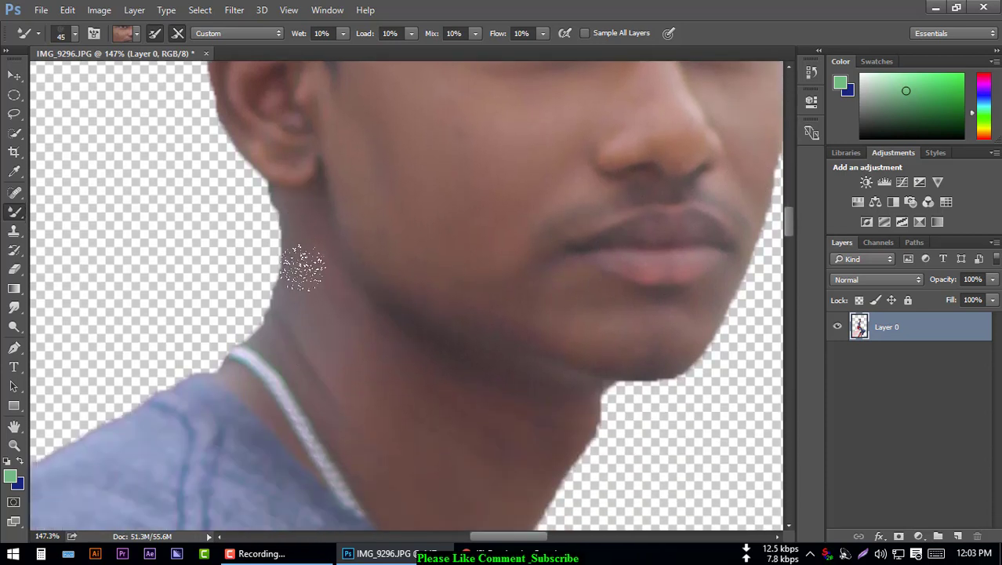
scroll(384, 394, down, 1)
scroll(392, 376, down, 2)
key(bracketright)
key(bracketright)
key(bracketright)
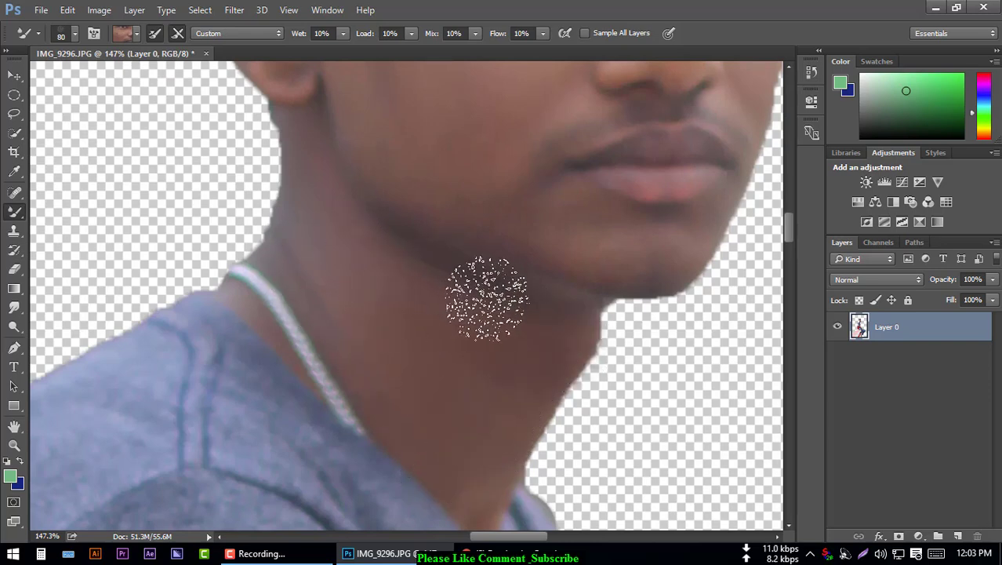
alt+scroll(550, 340, down, 2)
alt+scroll(549, 338, down, 1)
alt+scroll(549, 342, down, 2)
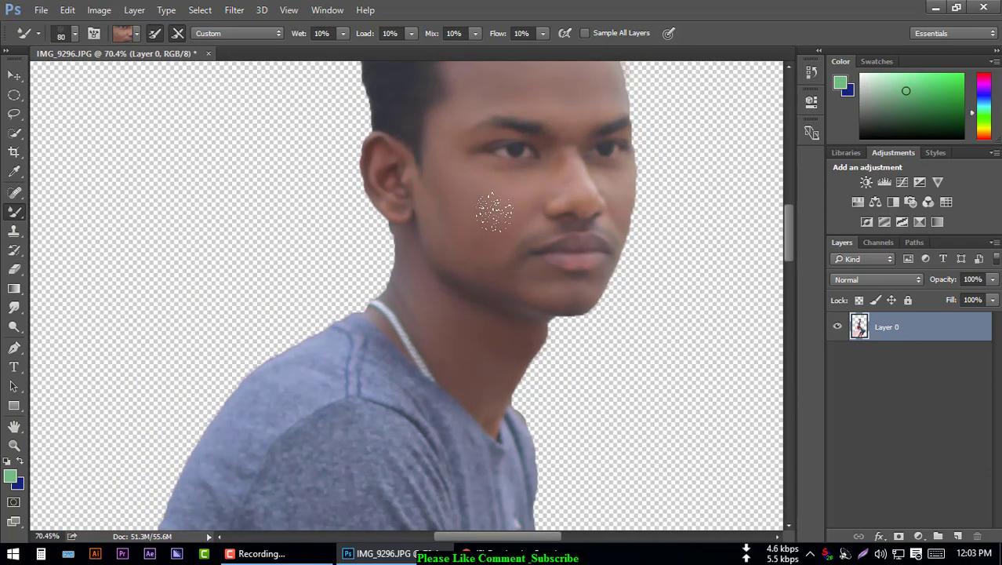
Step: Enlarge the Mixer Brush to 150 and blend the skin on the upper arm
alt+scroll(503, 240, down, 2)
alt+scroll(502, 244, down, 2)
scroll(470, 258, down, 5)
scroll(421, 277, down, 3)
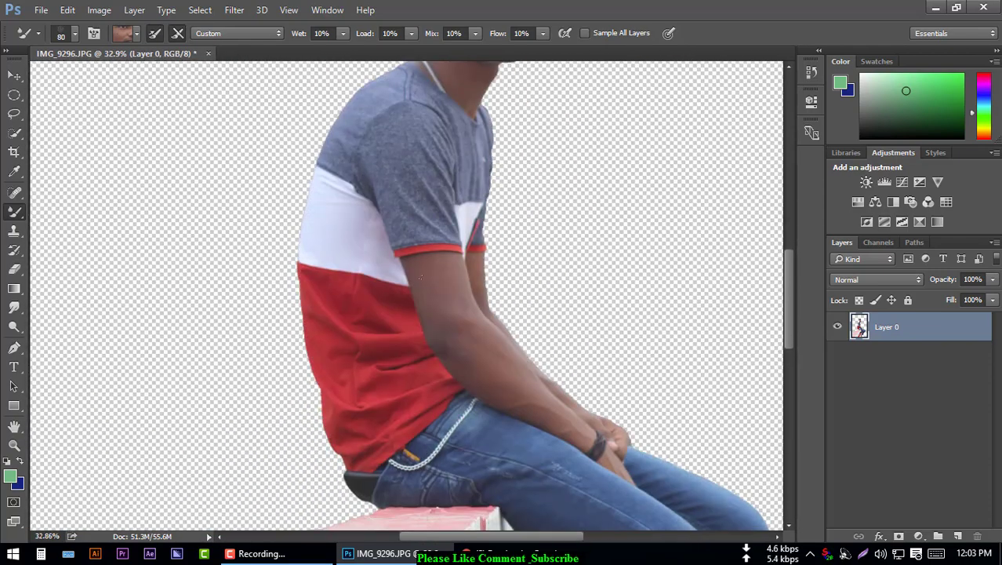
alt+scroll(452, 329, up, 4)
alt+scroll(449, 328, up, 3)
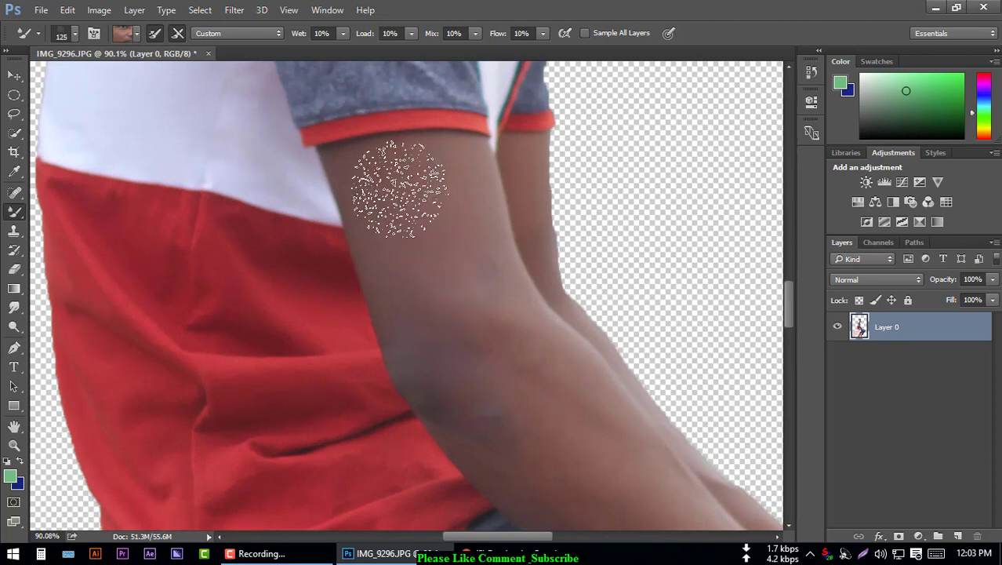
key(bracketright)
key(bracketright)
key(bracketright)
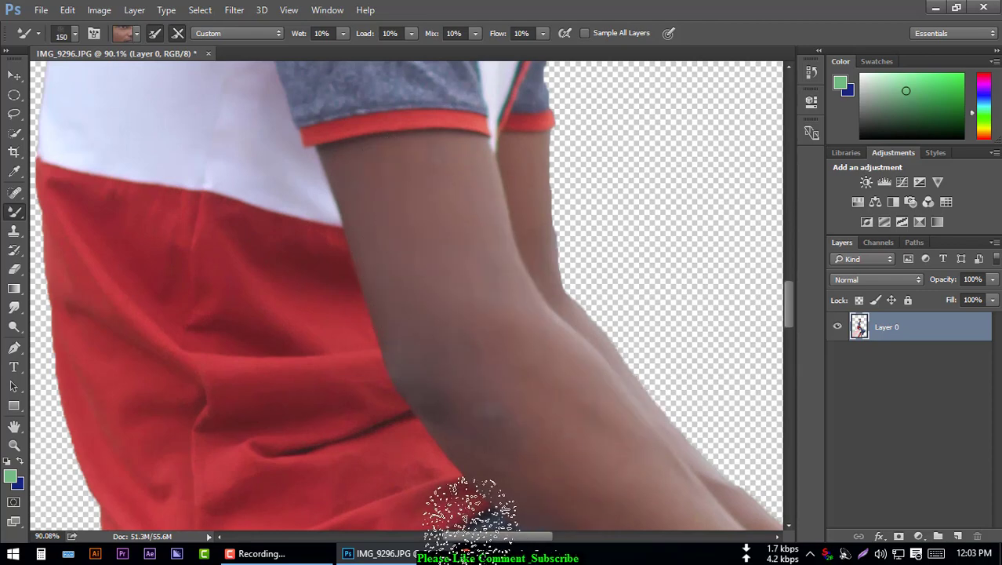
click(259, 553)
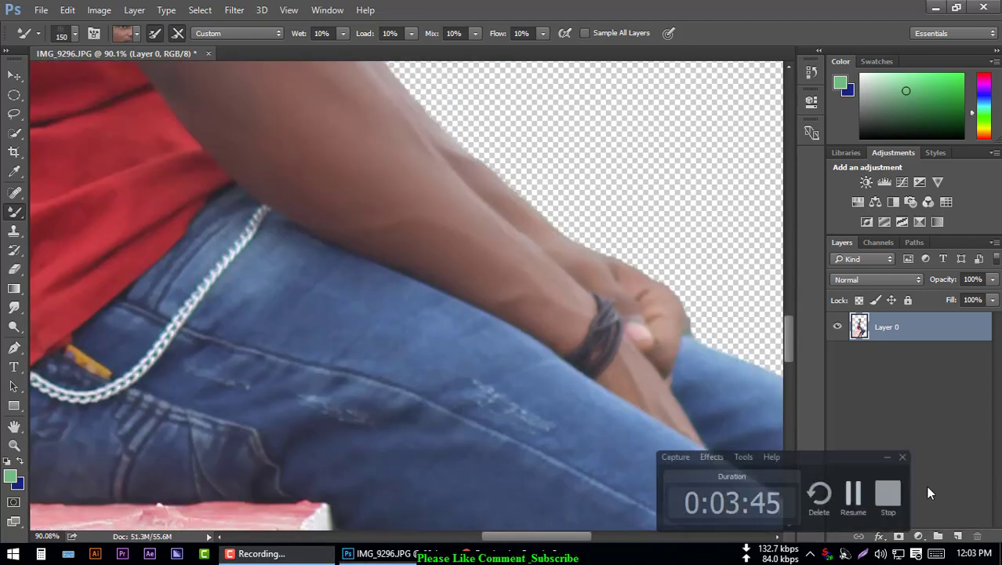
Step: Pan down to smooth the ankle, then back up to blend the hands
mouse_move(666, 449)
mouse_down()
mouse_move(541, 315)
mouse_move(512, 256)
mouse_up()
scroll(513, 256, down, 5)
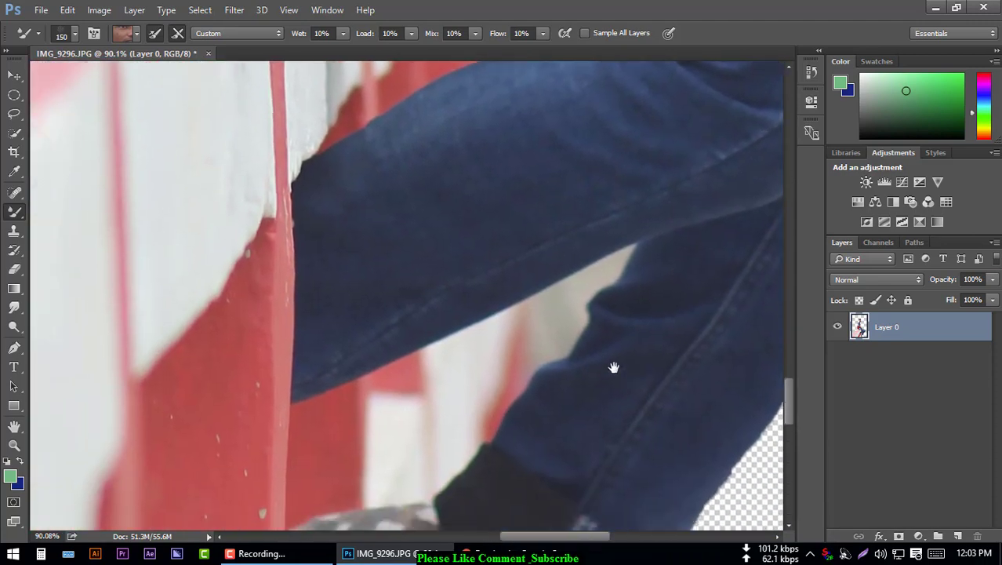
scroll(511, 429, down, 2)
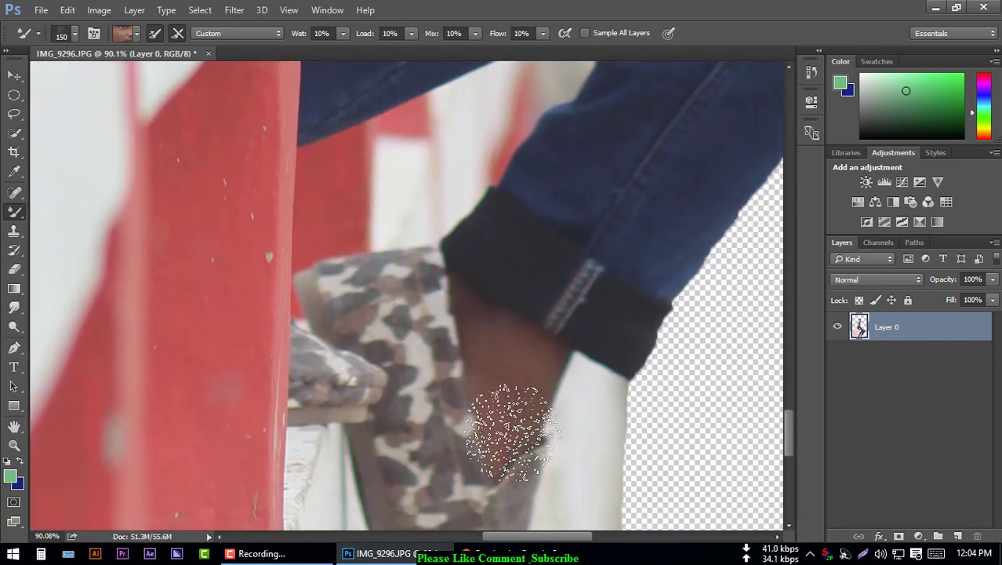
scroll(512, 432, down, 2)
scroll(511, 430, down, 3)
scroll(512, 430, down, 2)
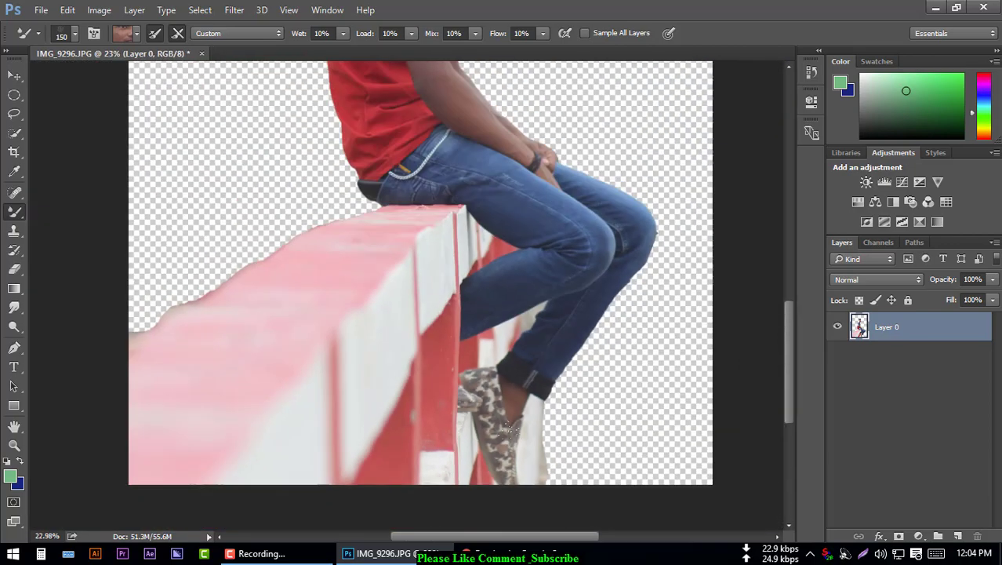
scroll(464, 496, down, 1)
scroll(464, 496, up, 1)
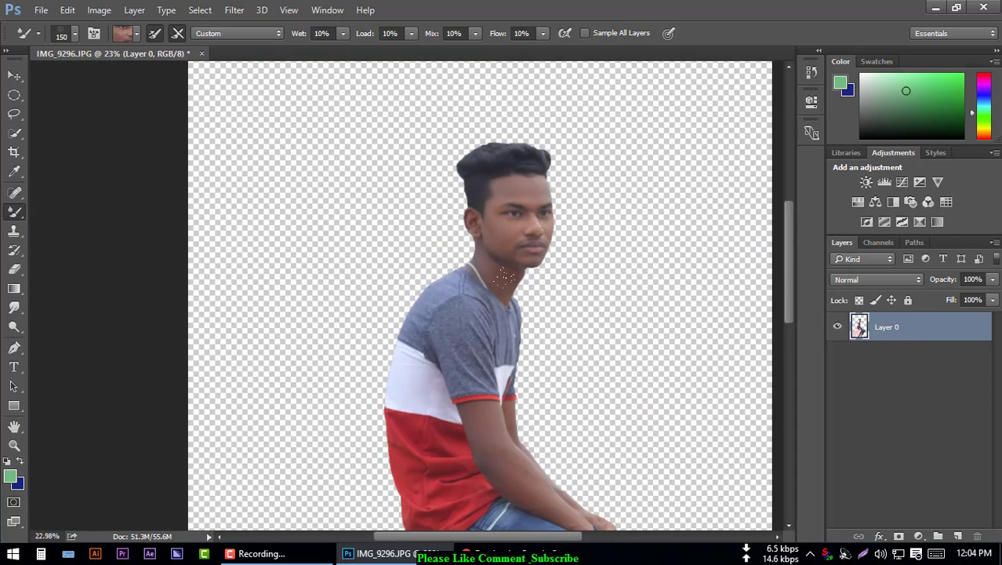
scroll(504, 276, up, 2)
drag(490, 519, 475, 332)
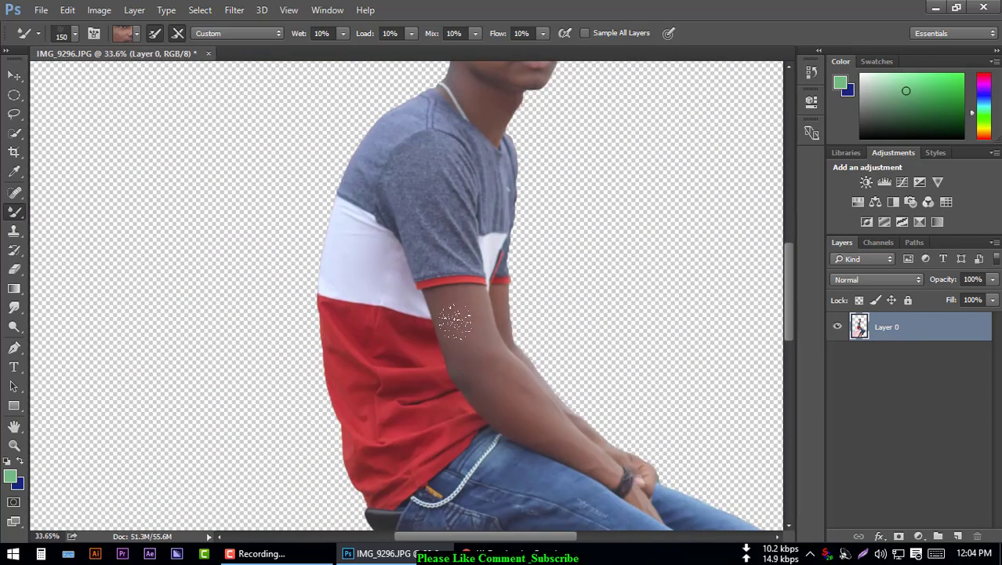
scroll(479, 245, up, 4)
scroll(463, 376, up, 1)
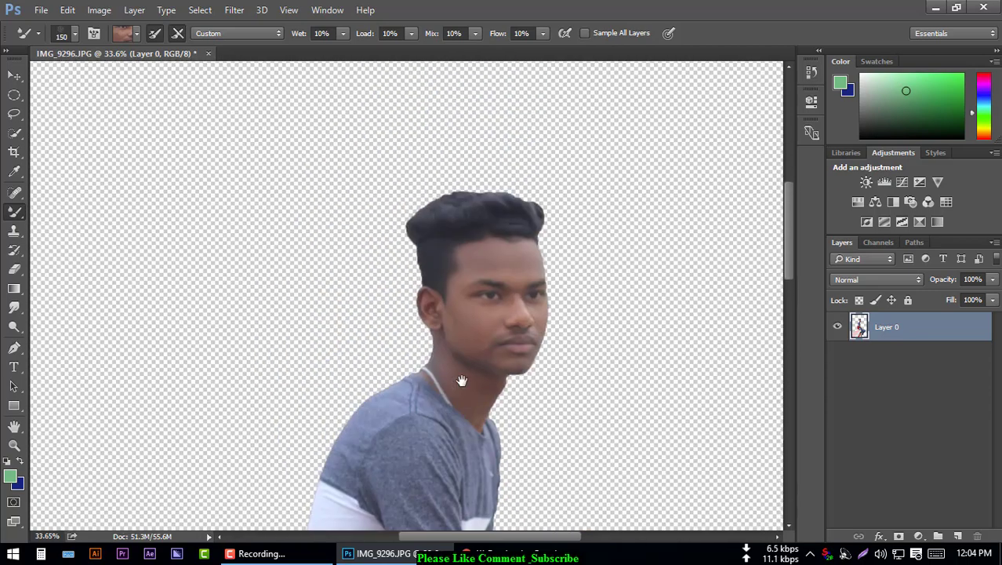
Step: Start File > Place Embedded and browse D: into Bacground For Edit > Ready > Ready
click(239, 11)
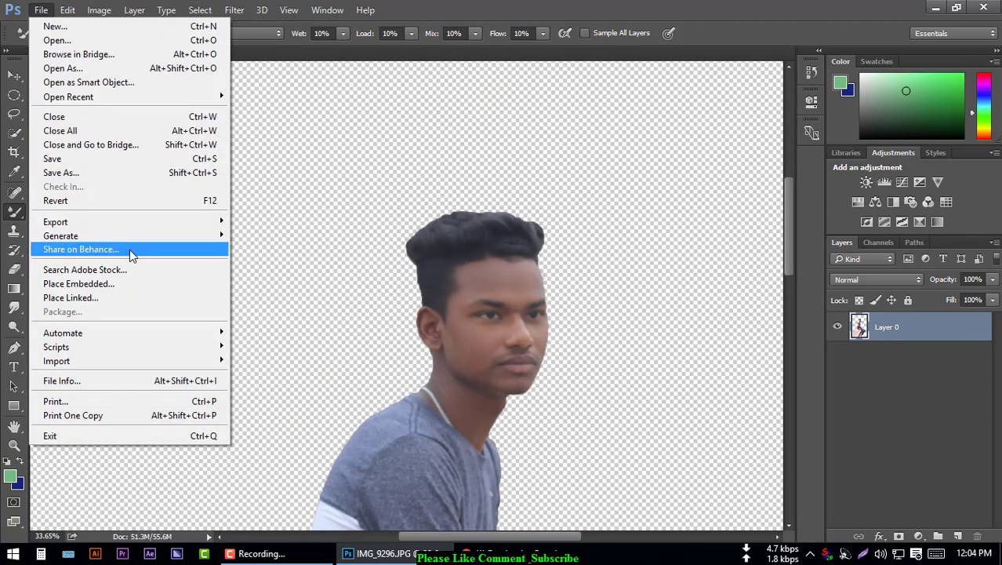
click(119, 284)
click(78, 251)
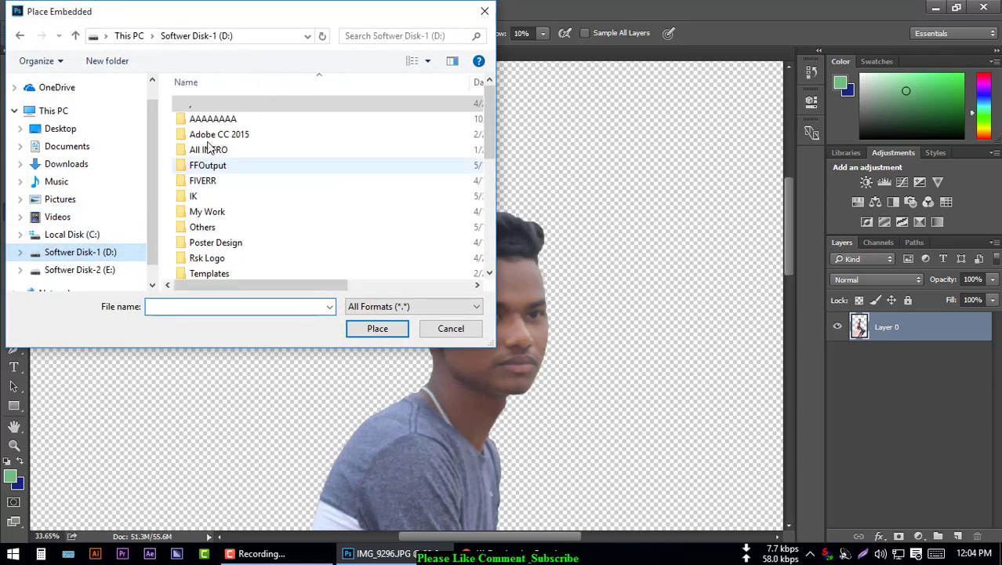
scroll(209, 149, down, 5)
double_click(212, 135)
scroll(421, 138, down, 5)
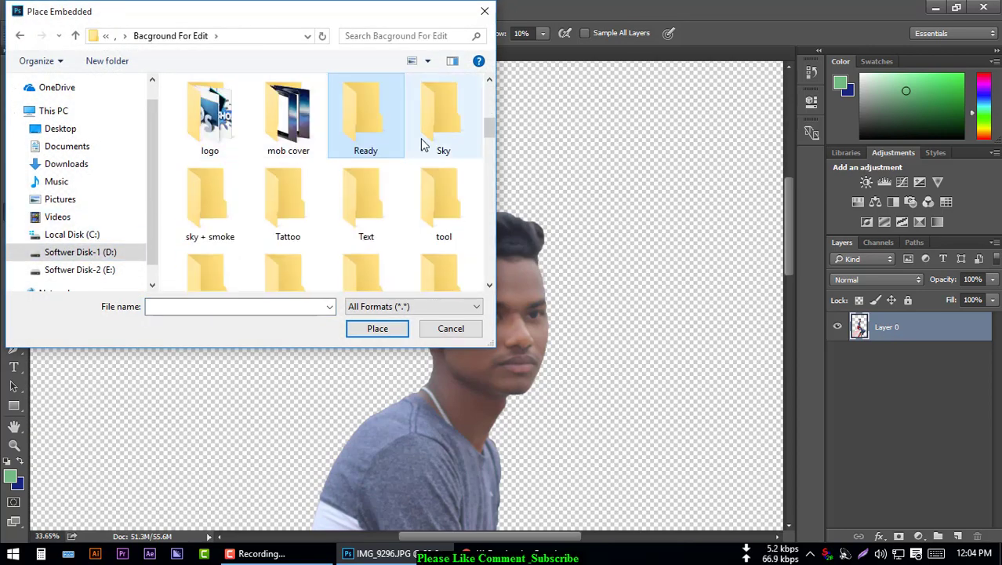
double_click(377, 129)
scroll(377, 129, down, 5)
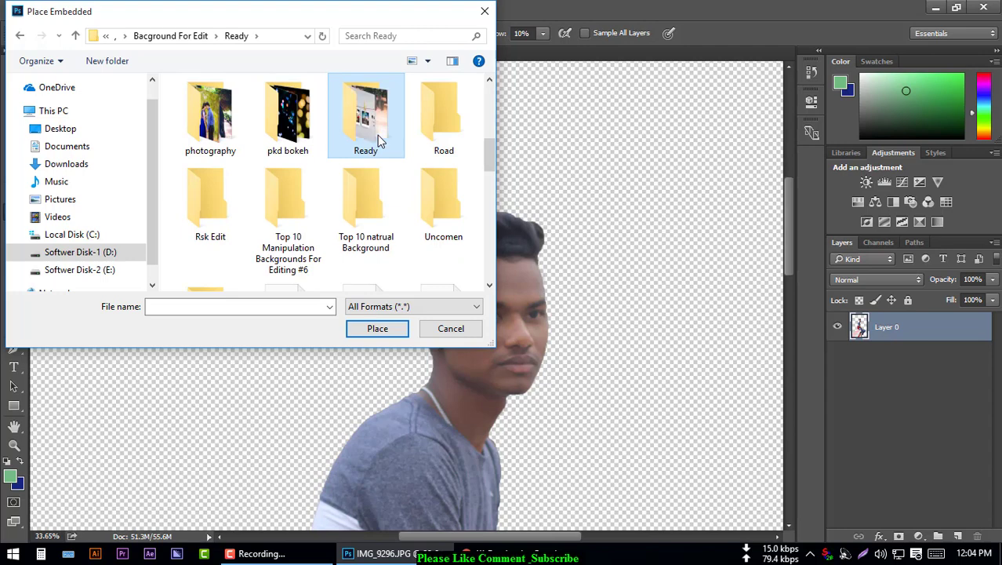
double_click(377, 135)
Step: Find the Tapasheditz backgrounds folder and select Tapasheditz10.jpg
scroll(385, 263, down, 3)
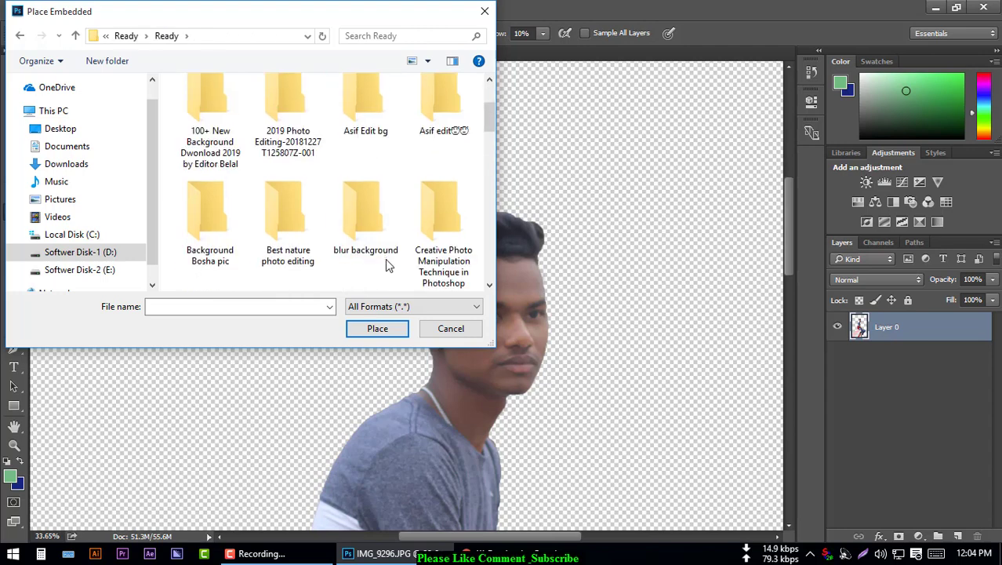
scroll(386, 263, up, 1)
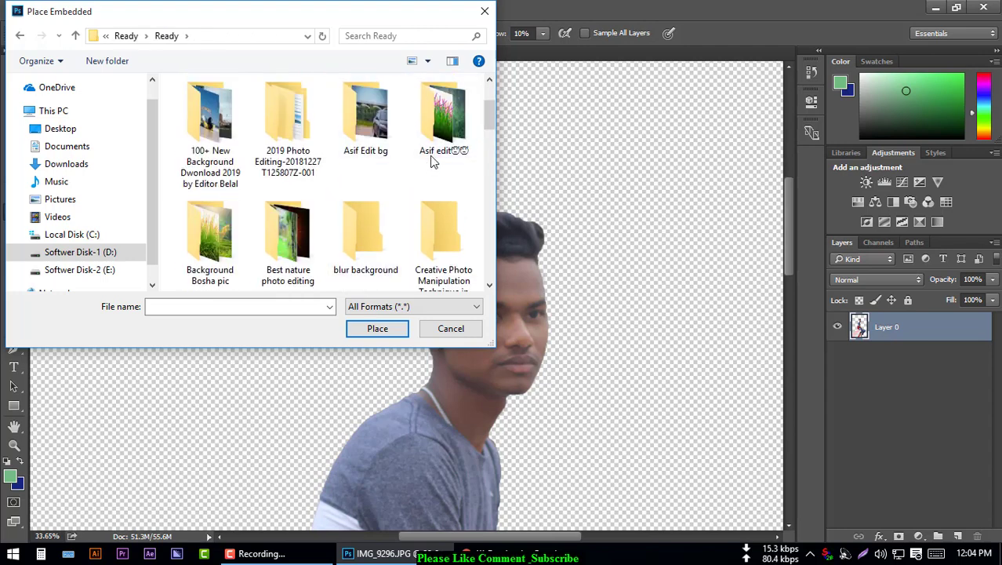
scroll(361, 178, down, 5)
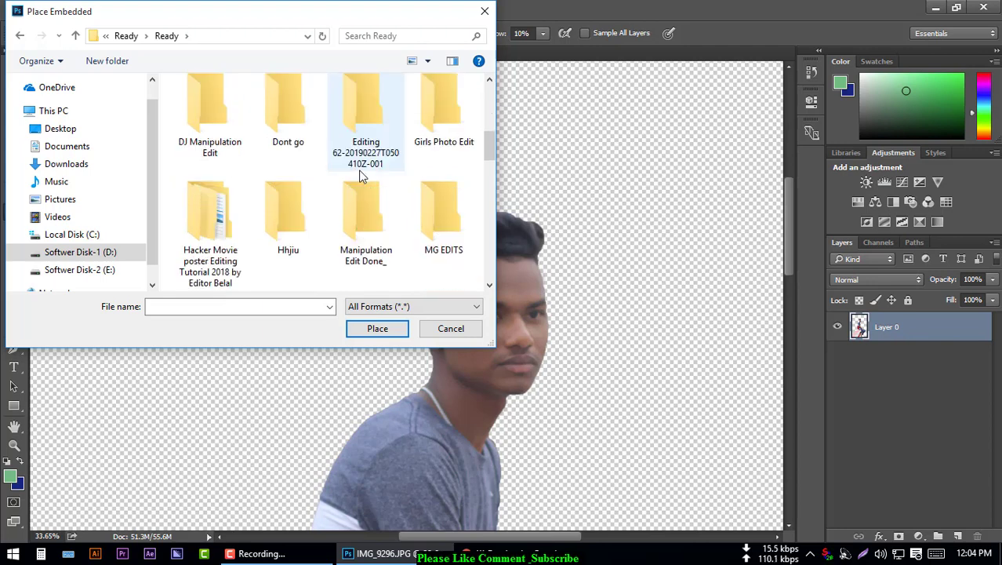
scroll(360, 176, down, 2)
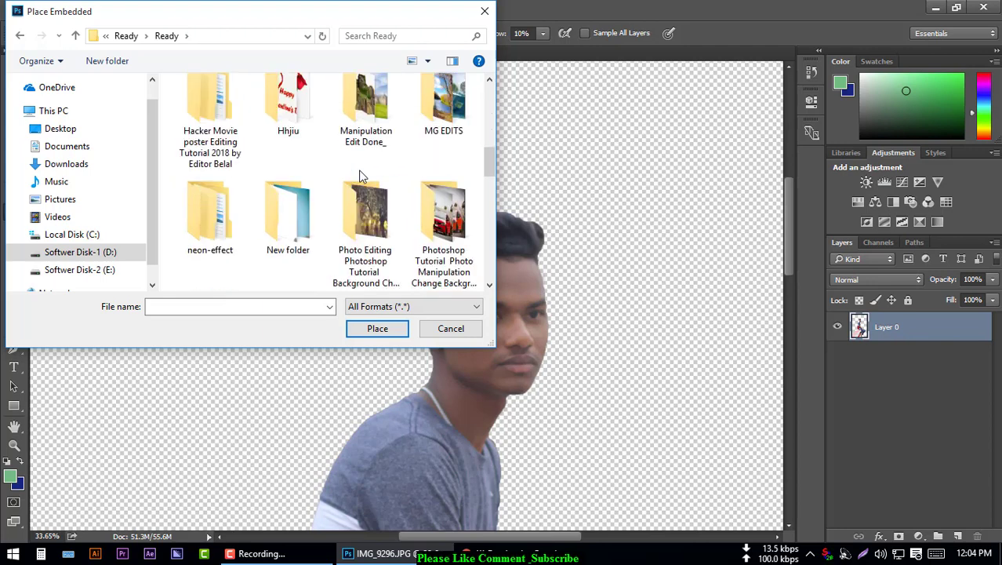
double_click(340, 222)
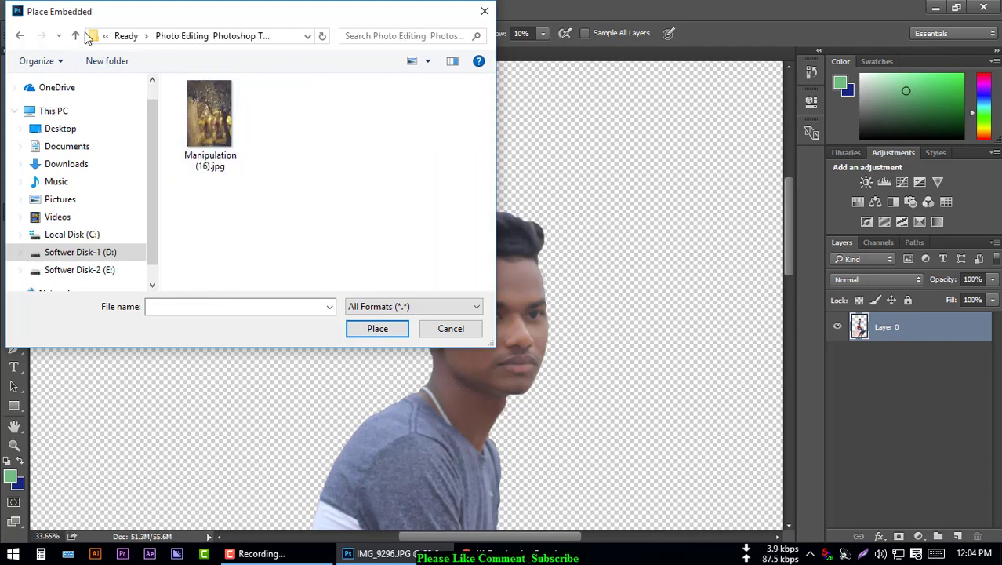
click(20, 36)
scroll(338, 165, down, 1)
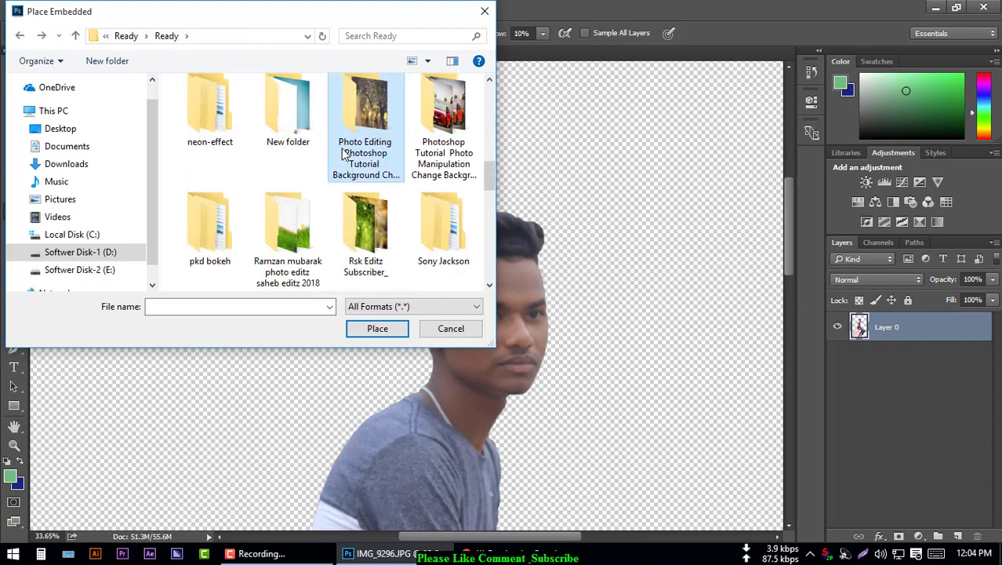
scroll(320, 193, down, 1)
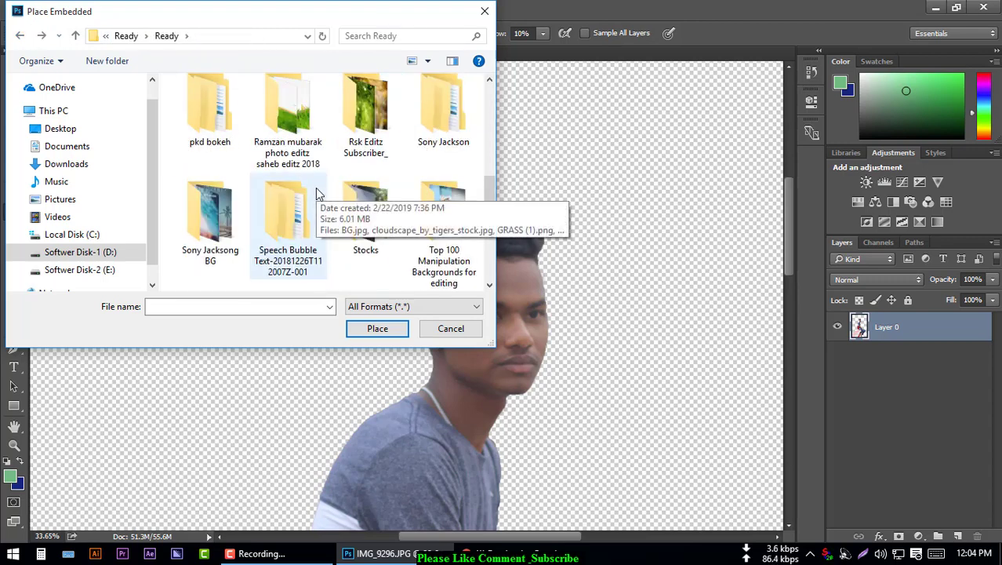
double_click(210, 215)
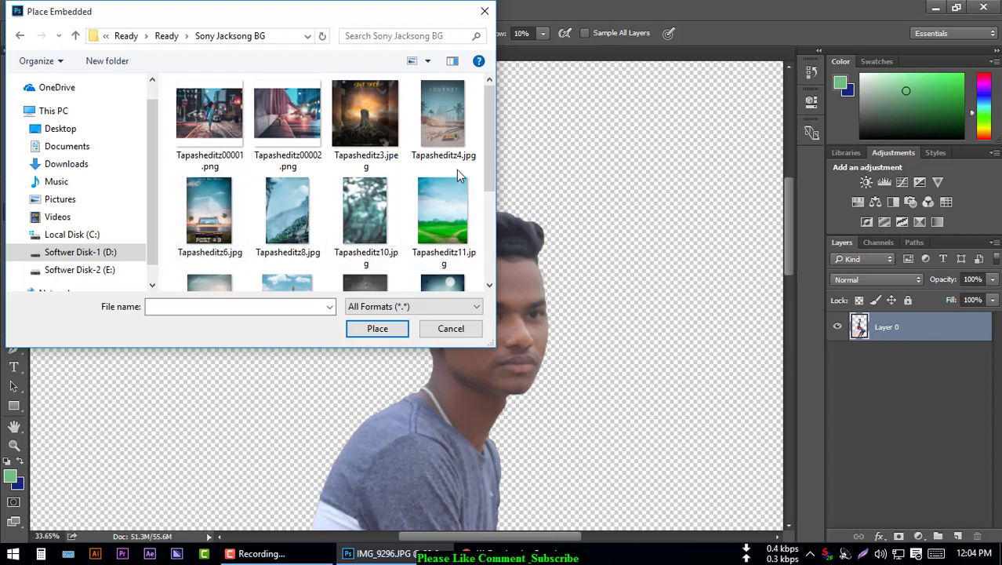
scroll(454, 195, down, 1)
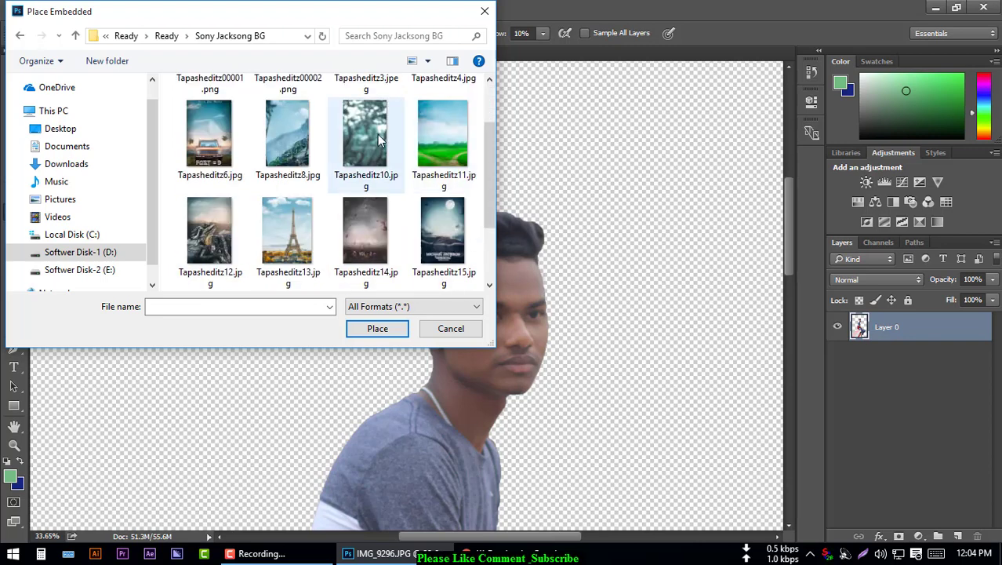
click(377, 137)
Step: Place Tapasheditz11.jpg, stretch it to fill the canvas, and move it below Layer 0
double_click(444, 145)
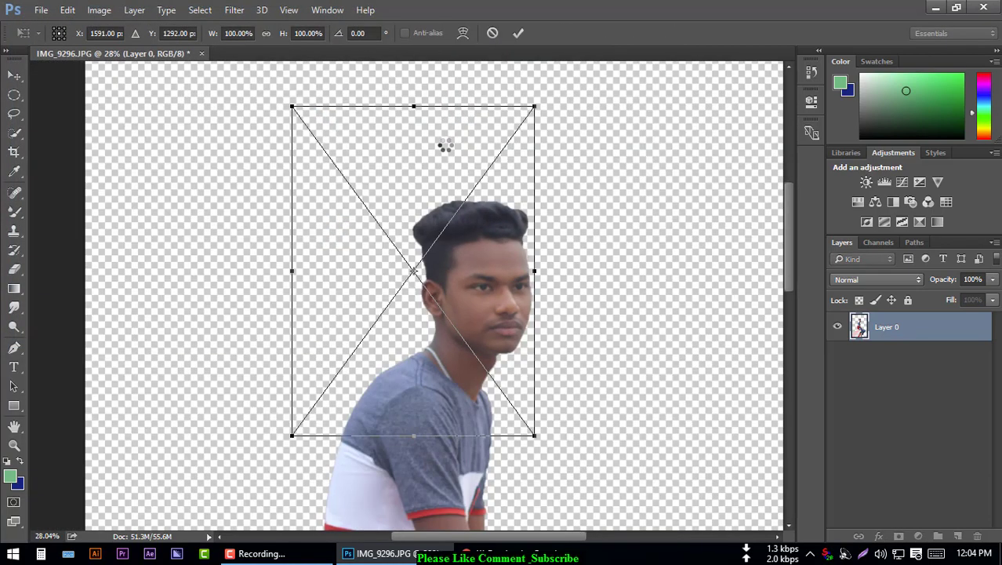
scroll(443, 149, down, 5)
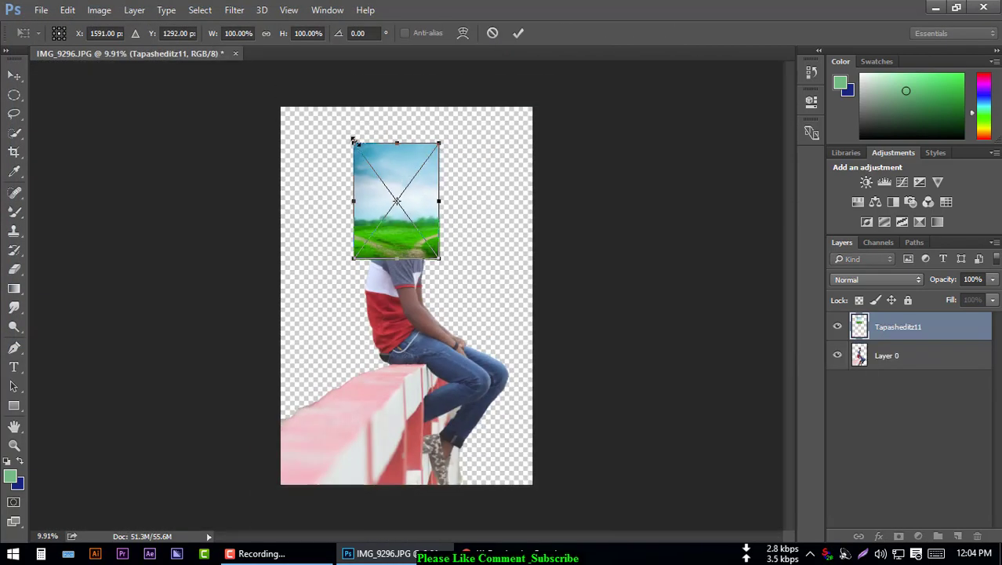
drag(354, 141, 281, 107)
drag(442, 258, 562, 458)
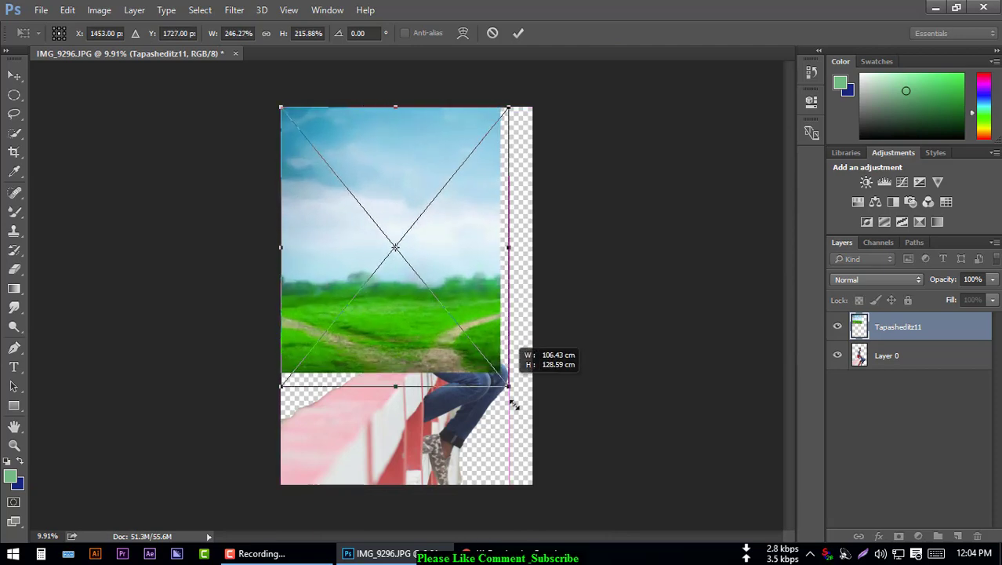
key(Return)
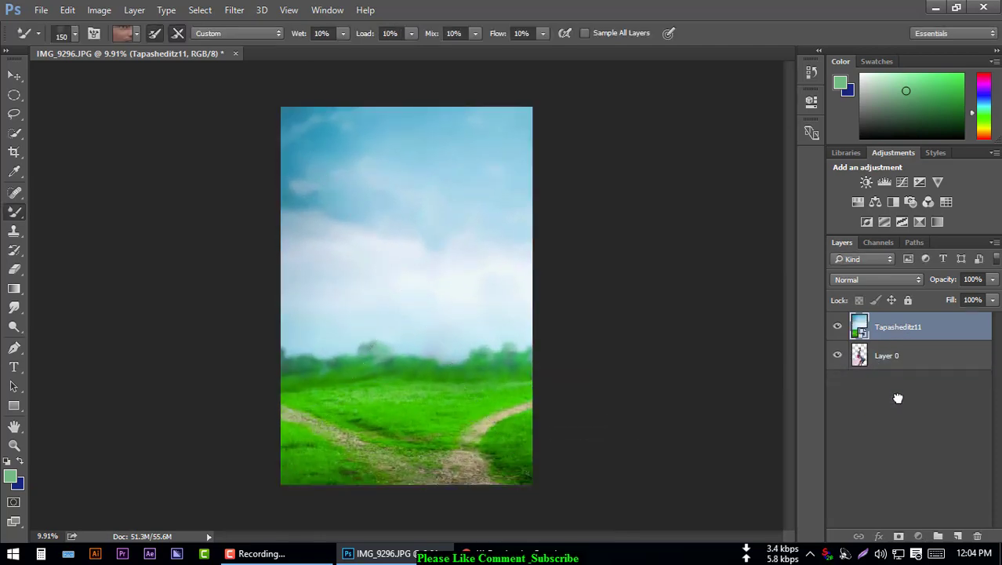
drag(892, 345, 897, 397)
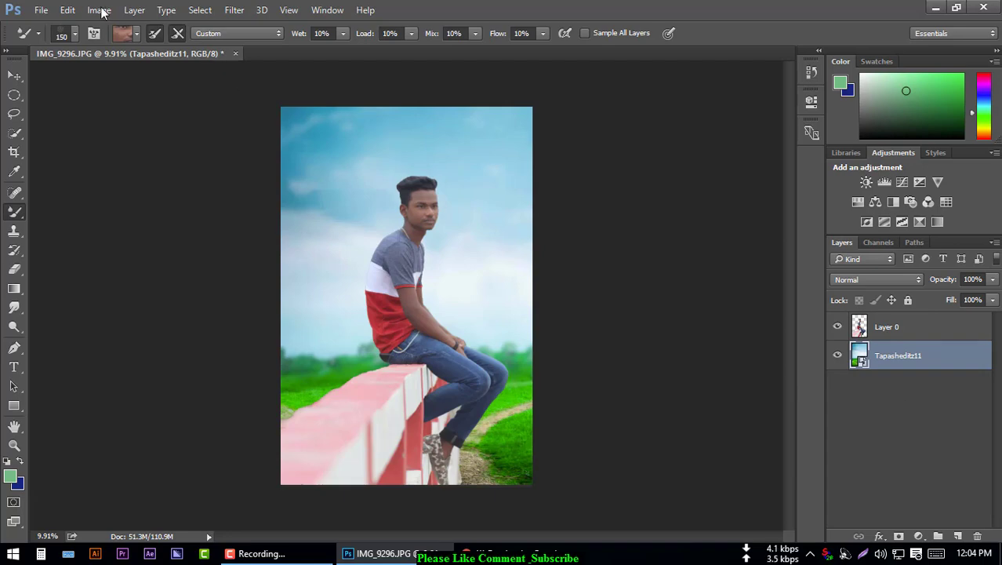
click(47, 10)
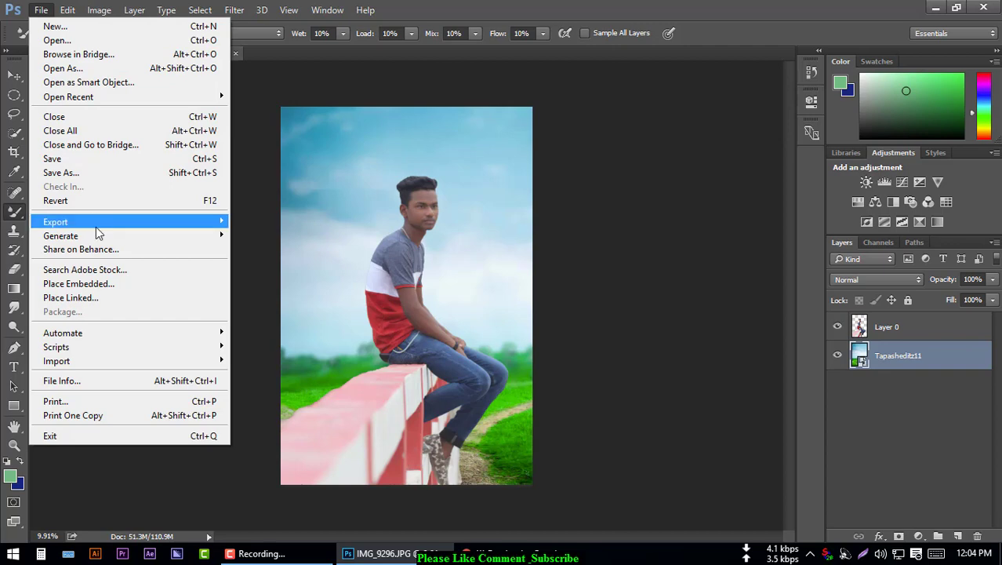
click(100, 284)
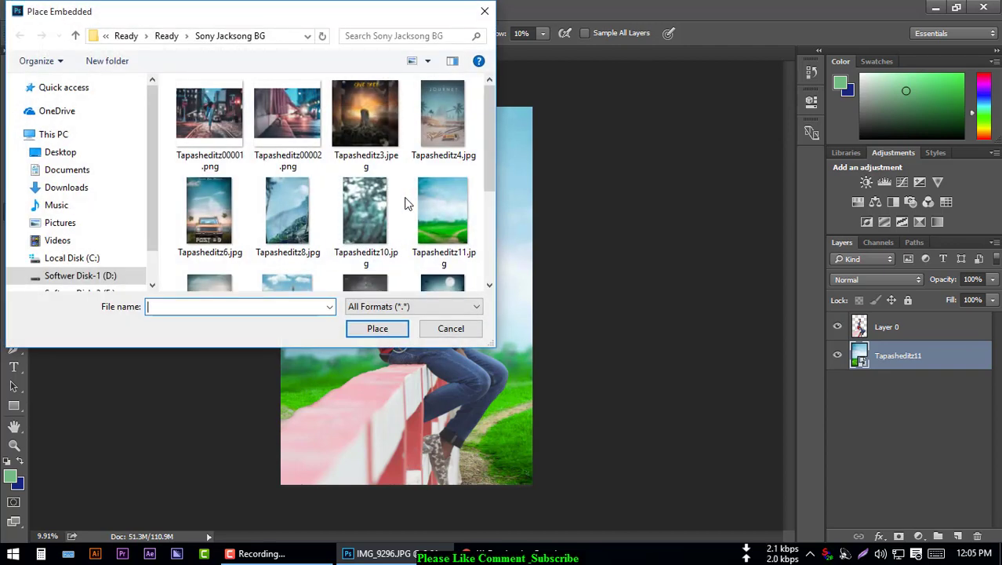
scroll(405, 204, down, 2)
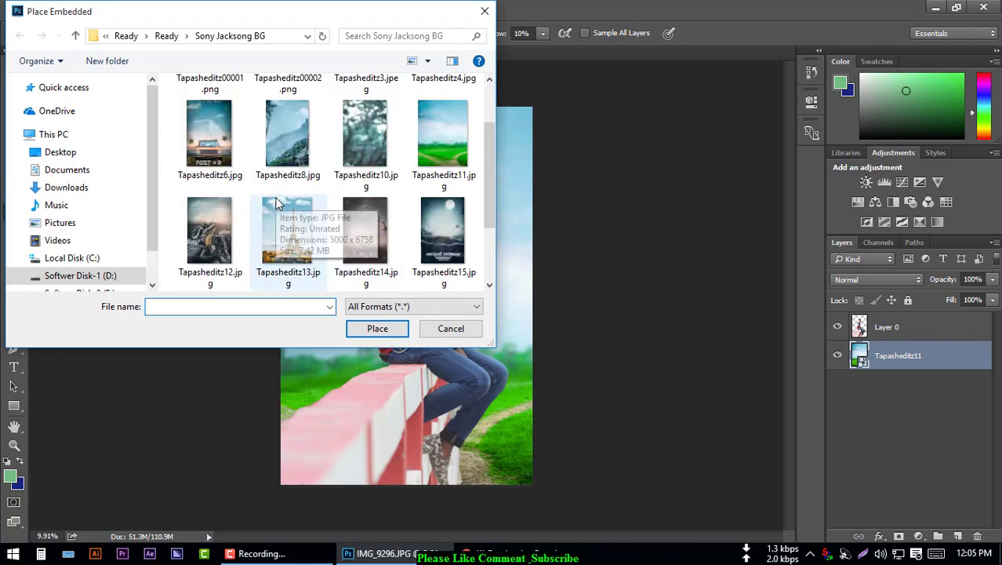
double_click(275, 204)
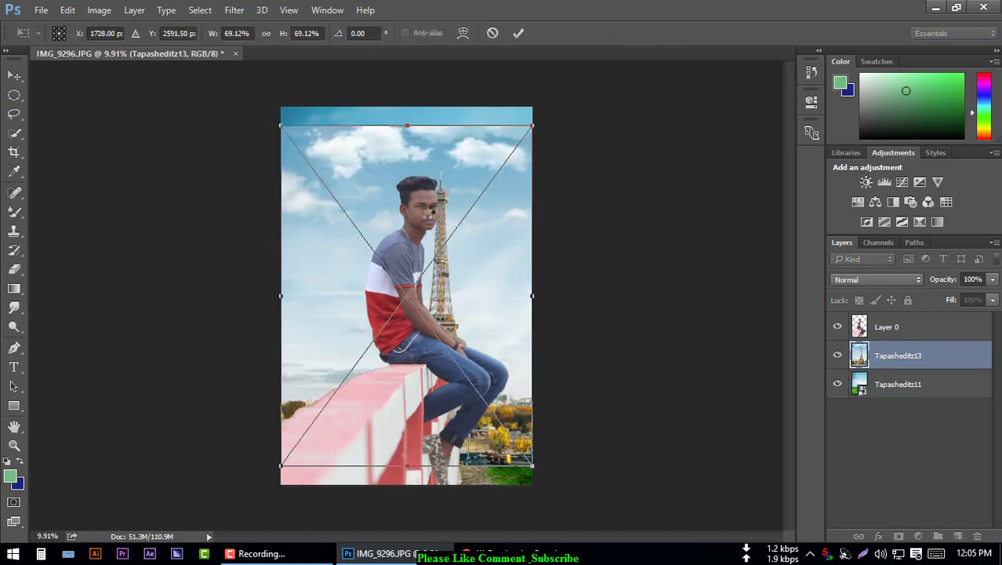
drag(426, 201, 425, 181)
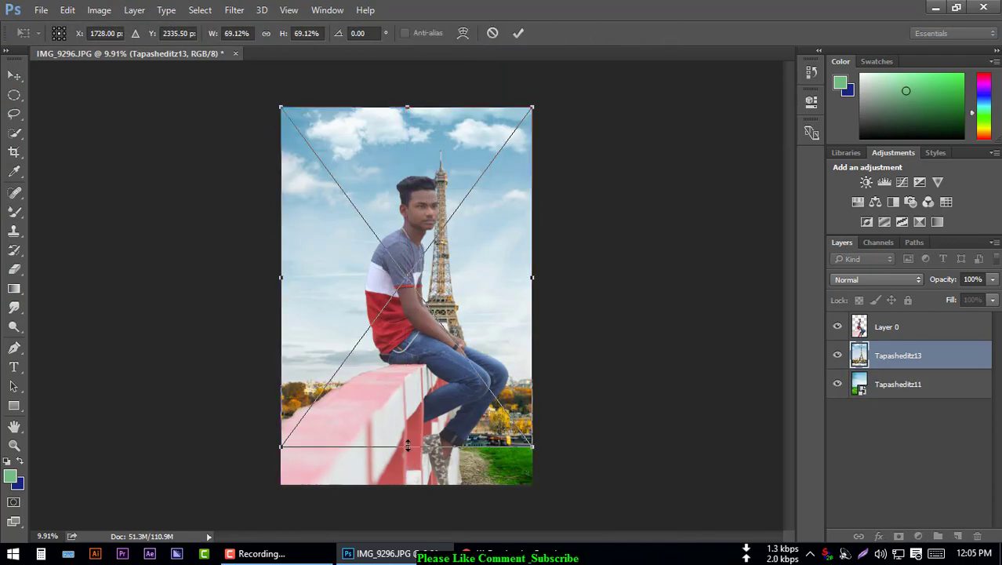
drag(407, 445, 412, 415)
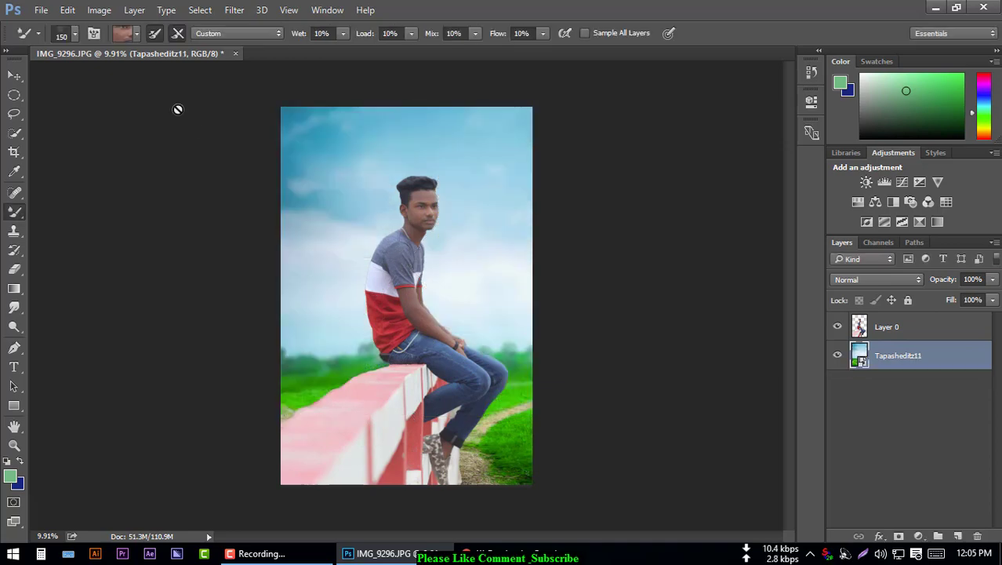
click(36, 11)
click(473, 318)
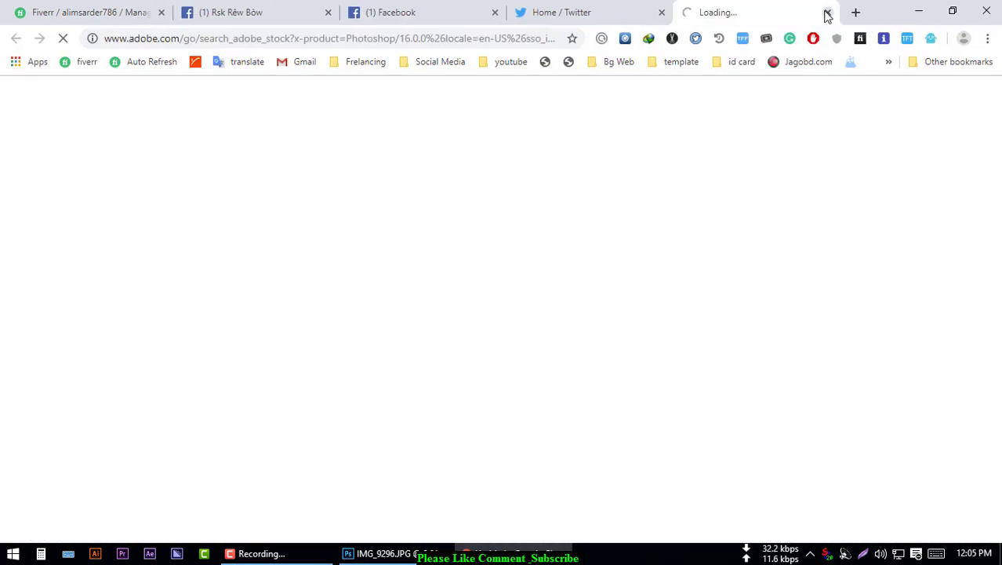
click(827, 13)
click(919, 11)
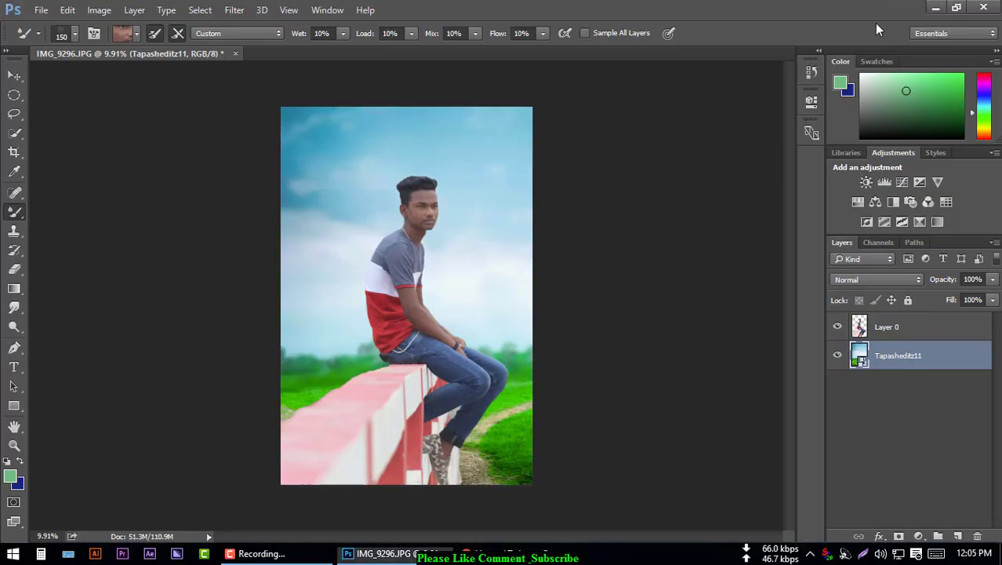
Step: Open Camera Raw on Layer 0, lighten oranges to +55 and saturate blues to +48
scroll(526, 279, up, 1)
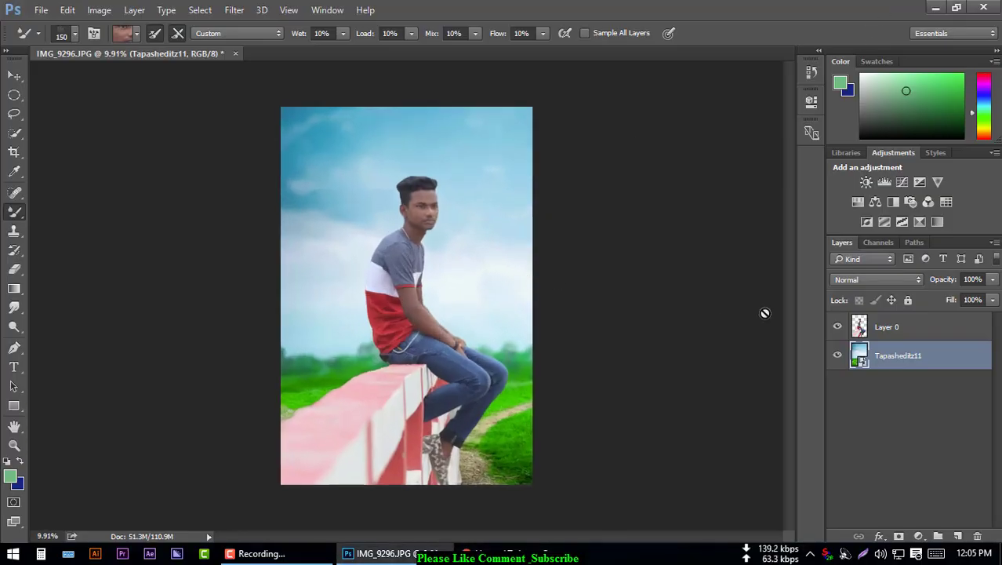
ctrl+click(908, 337)
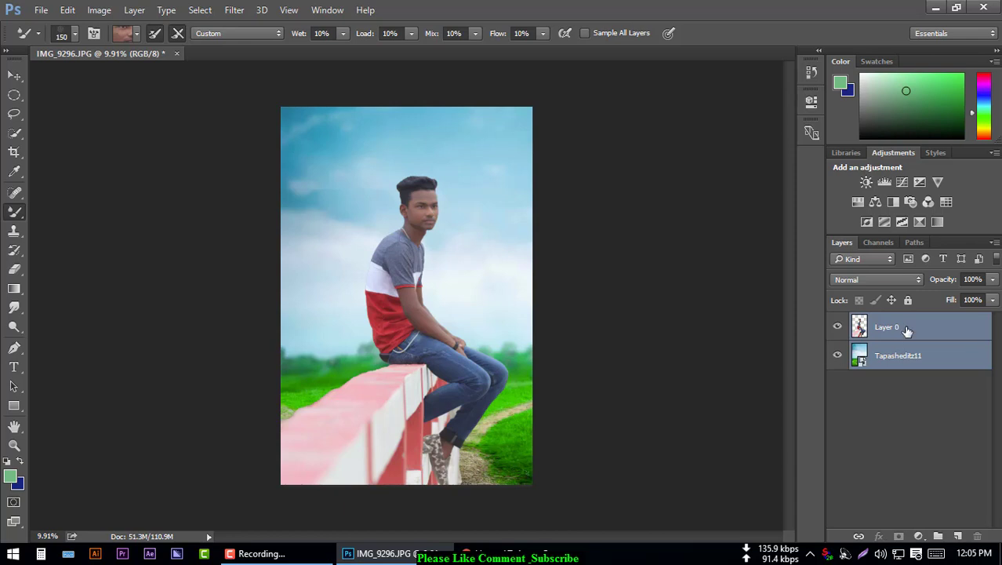
click(907, 330)
click(234, 10)
click(292, 95)
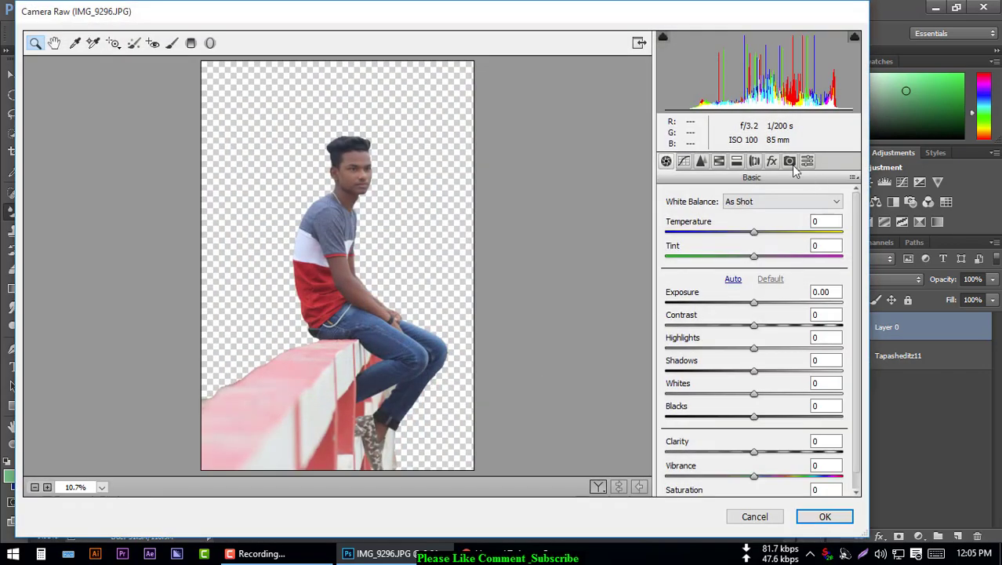
click(718, 161)
click(753, 218)
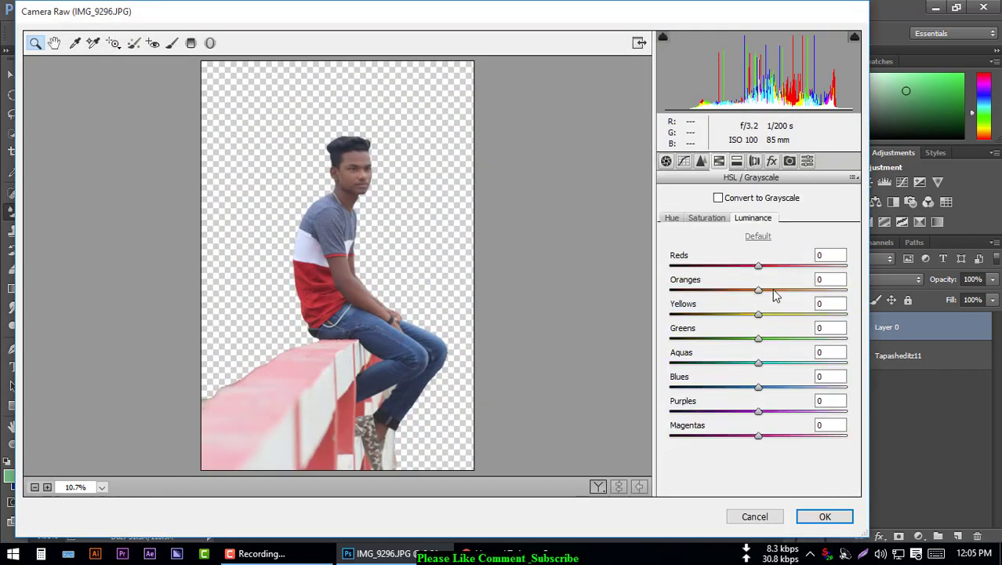
mouse_move(774, 291)
mouse_down()
mouse_move(807, 290)
mouse_move(756, 266)
mouse_up()
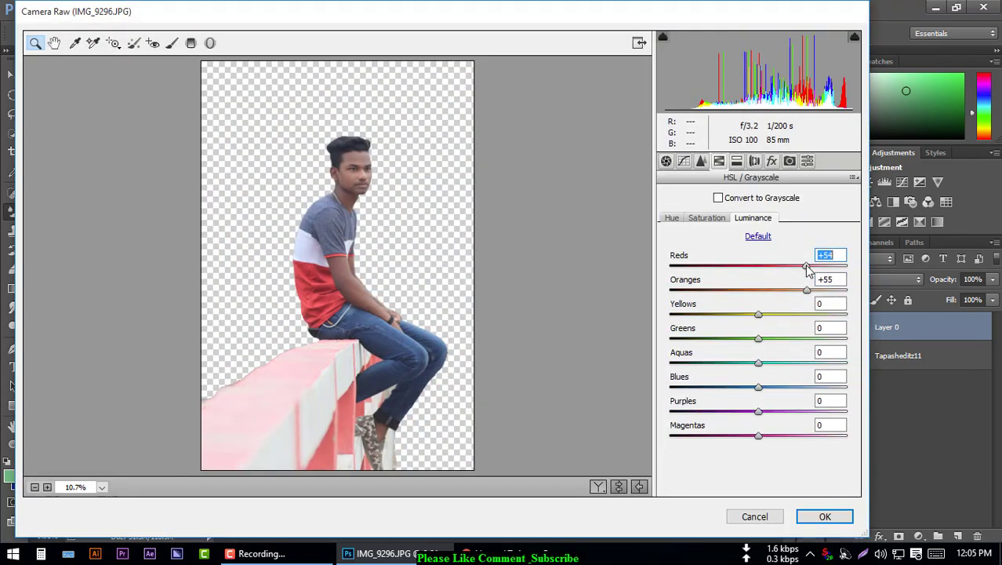
click(708, 218)
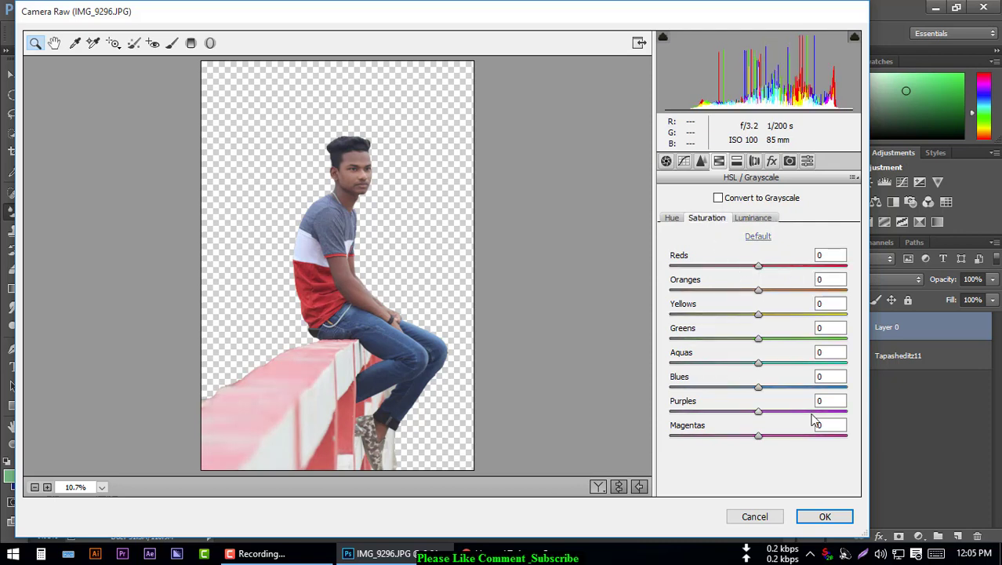
drag(780, 387, 799, 375)
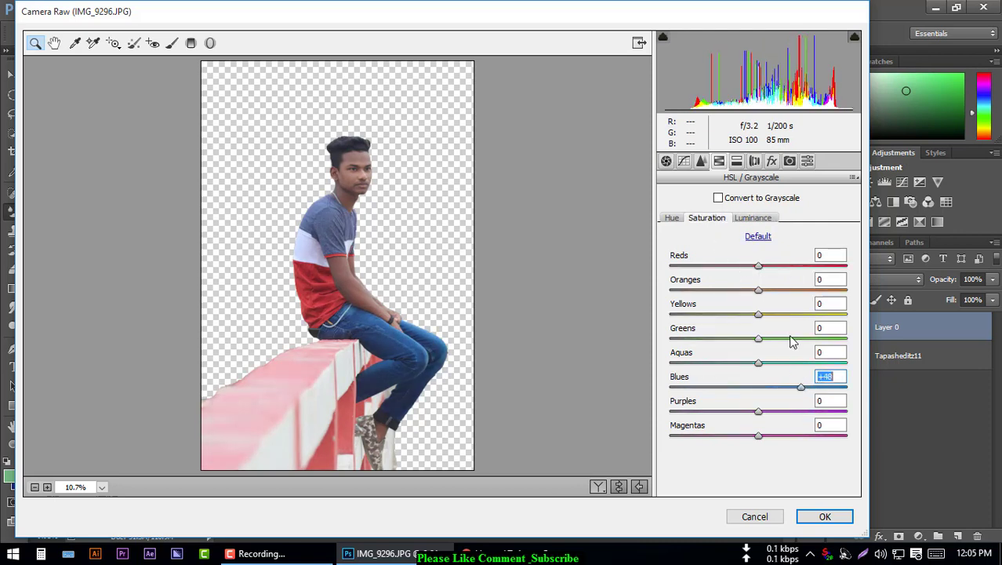
Step: Set highlights -6, whites +38 and added clarity in Basic, then apply the filter
click(668, 221)
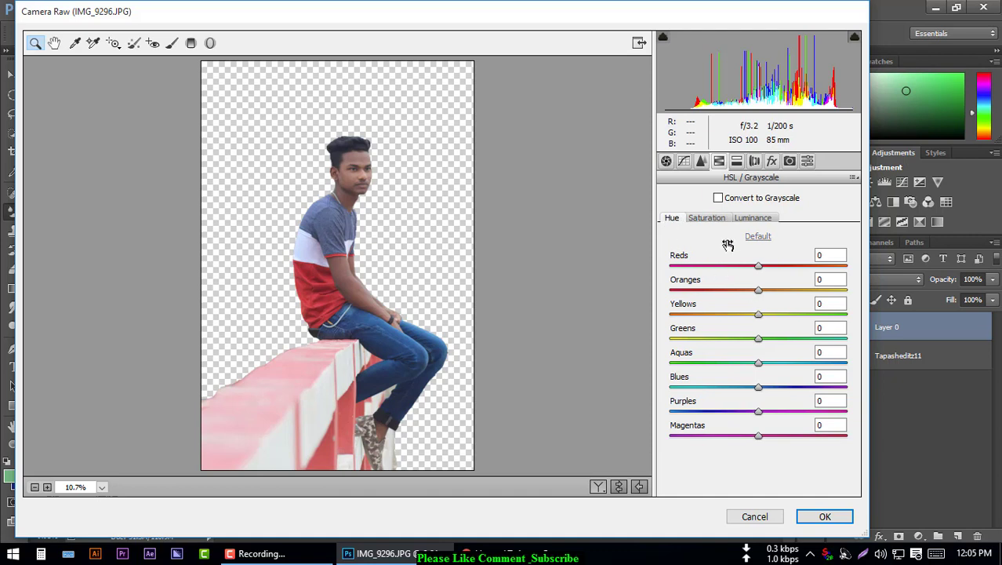
click(666, 161)
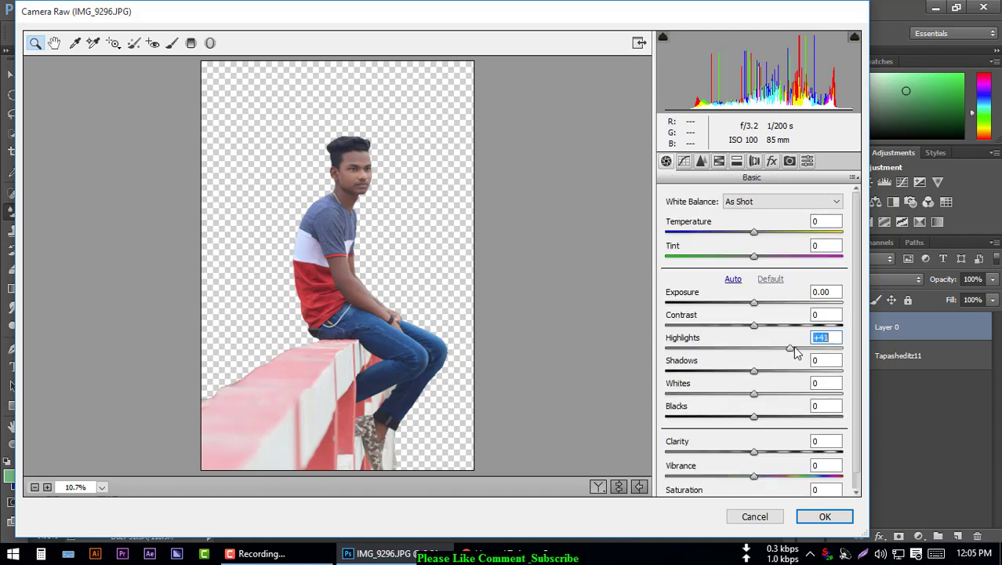
mouse_move(795, 353)
mouse_down()
mouse_move(749, 362)
mouse_move(791, 370)
mouse_up()
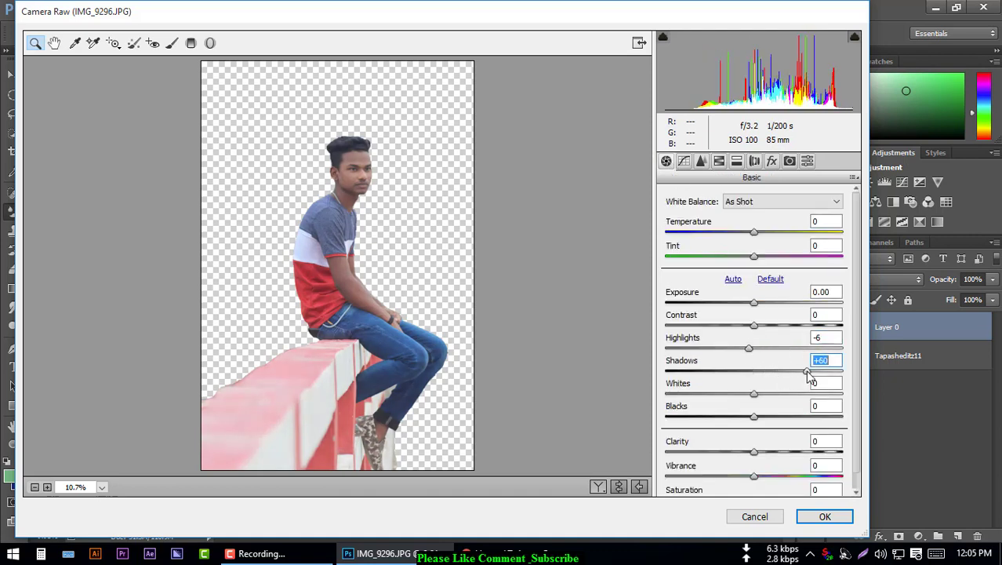
drag(795, 405, 790, 406)
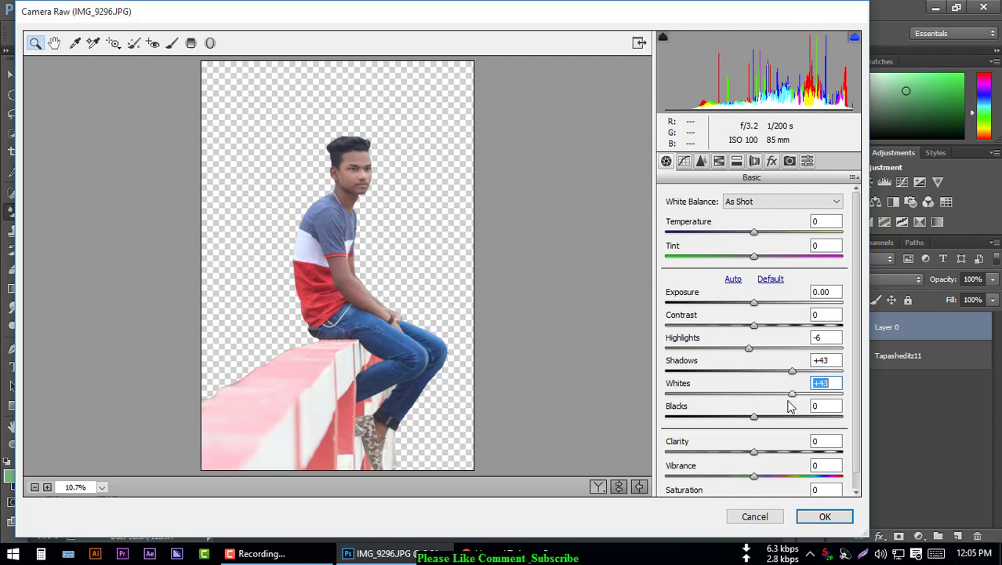
drag(791, 457, 771, 468)
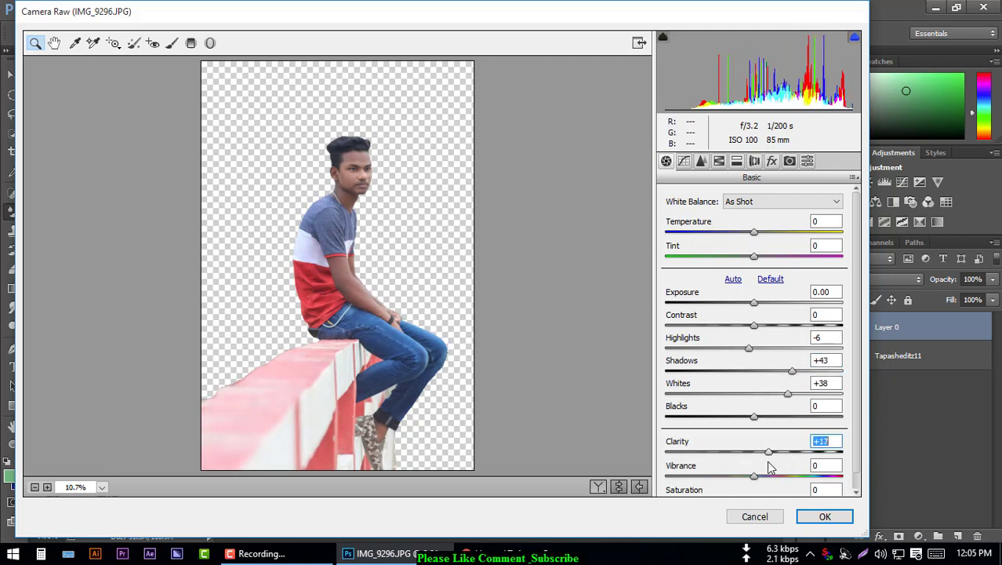
click(825, 518)
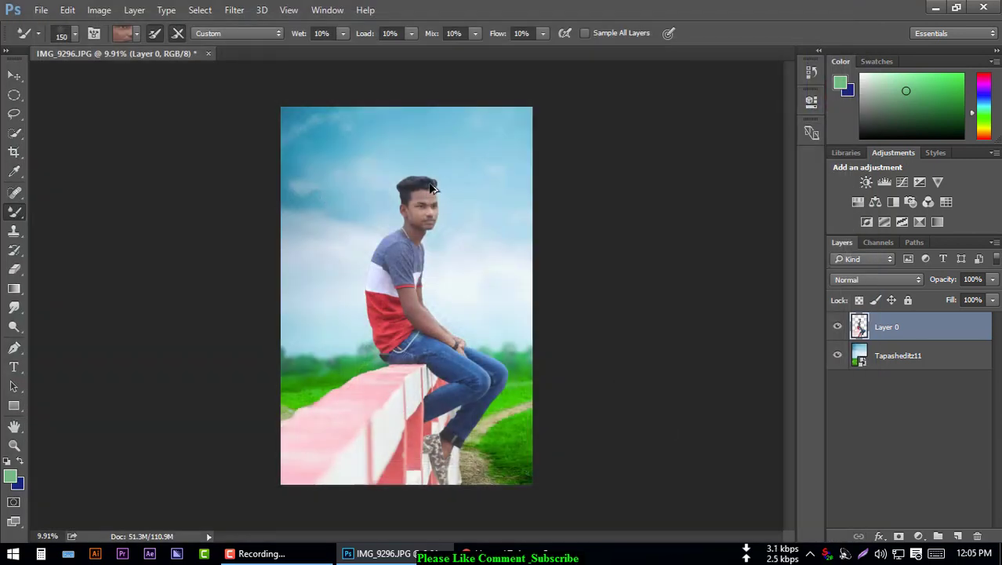
Step: Zoom in on the man's face and shrink the Mixer Brush from 150 to 50 px
scroll(429, 182, up, 2)
scroll(430, 173, up, 3)
scroll(427, 171, up, 2)
scroll(438, 253, up, 2)
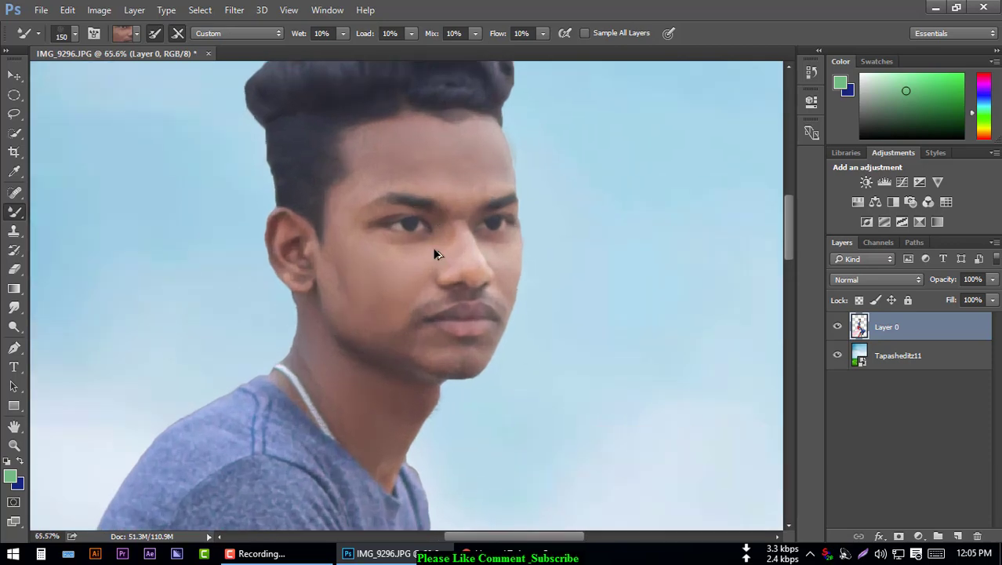
scroll(438, 253, up, 1)
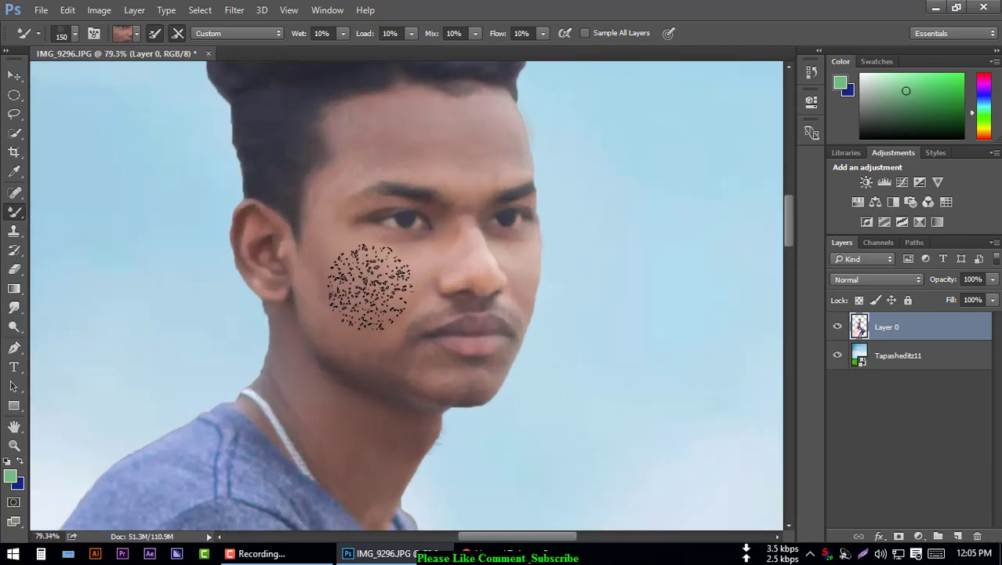
key(bracketleft)
key(bracketleft)
key(bracketleft)
key(bracketleft)
key(bracketleft)
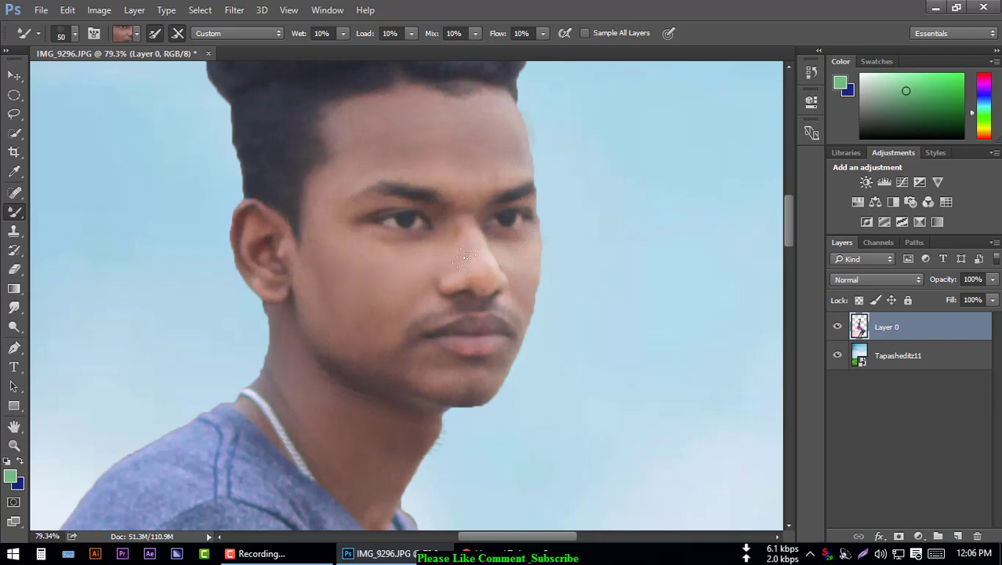
scroll(465, 257, down, 2)
scroll(416, 293, down, 1)
scroll(336, 291, down, 3)
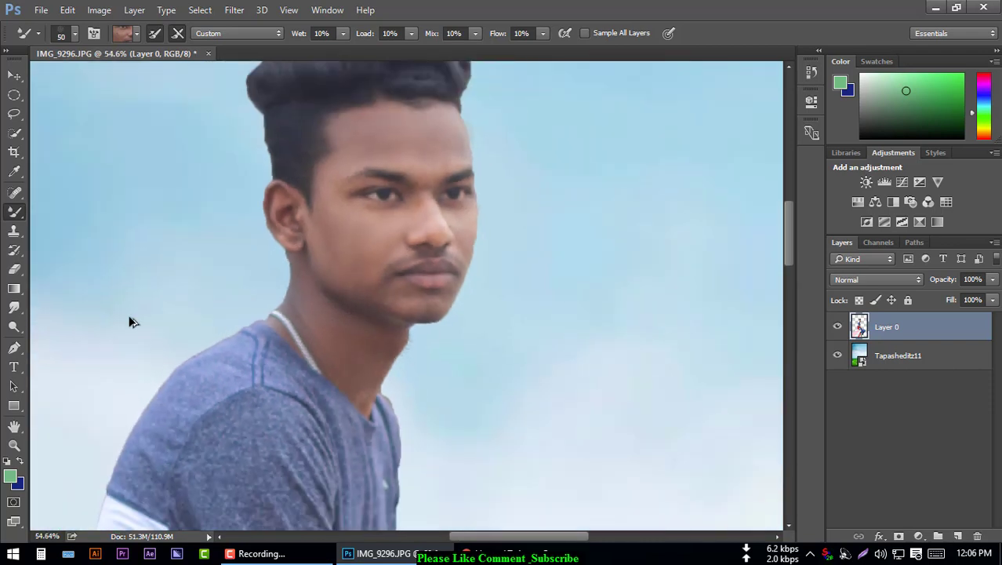
Step: Dodge the forehead, nose and forearm midtones at 18% exposure
click(14, 327)
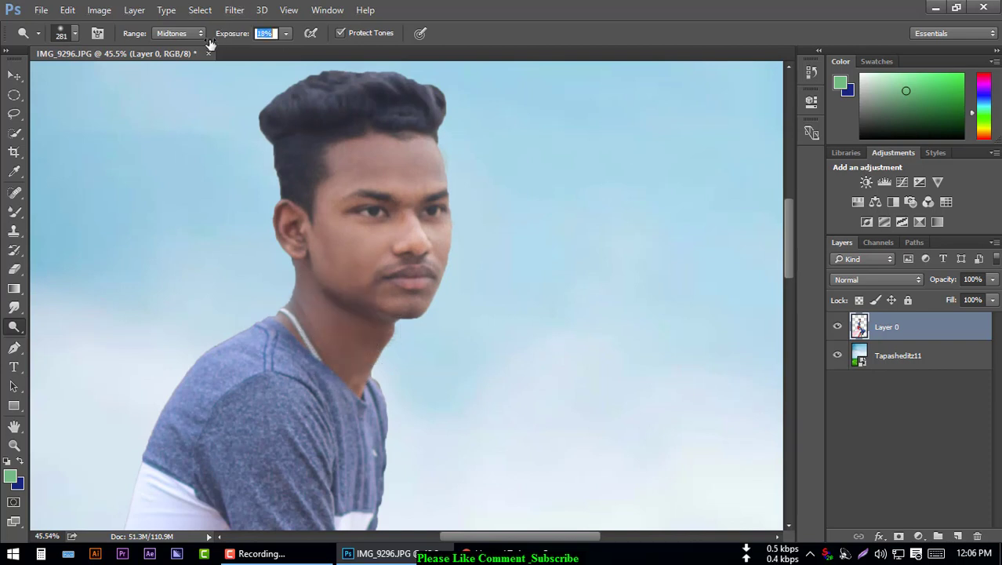
mouse_move(361, 167)
mouse_down()
mouse_move(402, 161)
mouse_move(410, 253)
mouse_up()
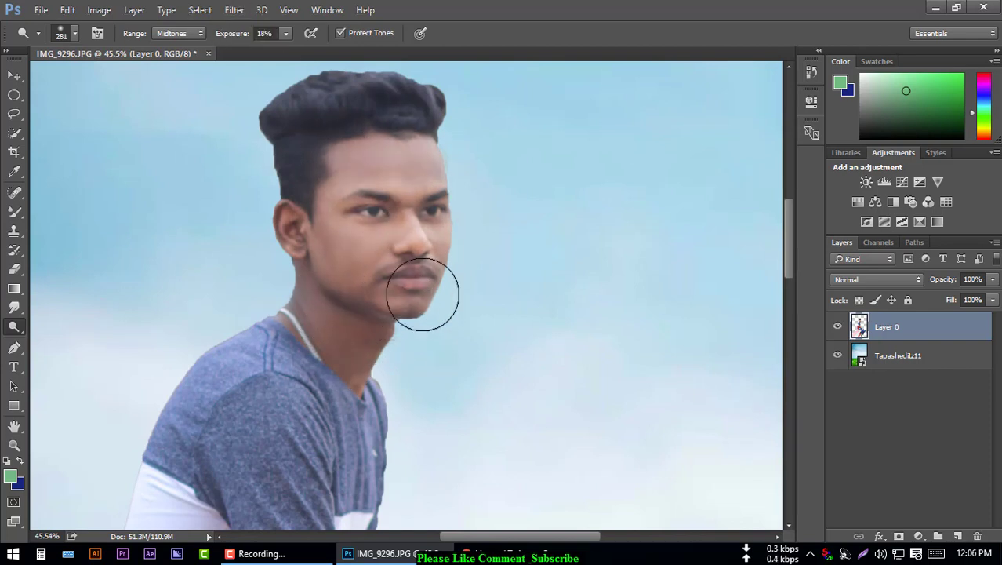
scroll(422, 294, down, 2)
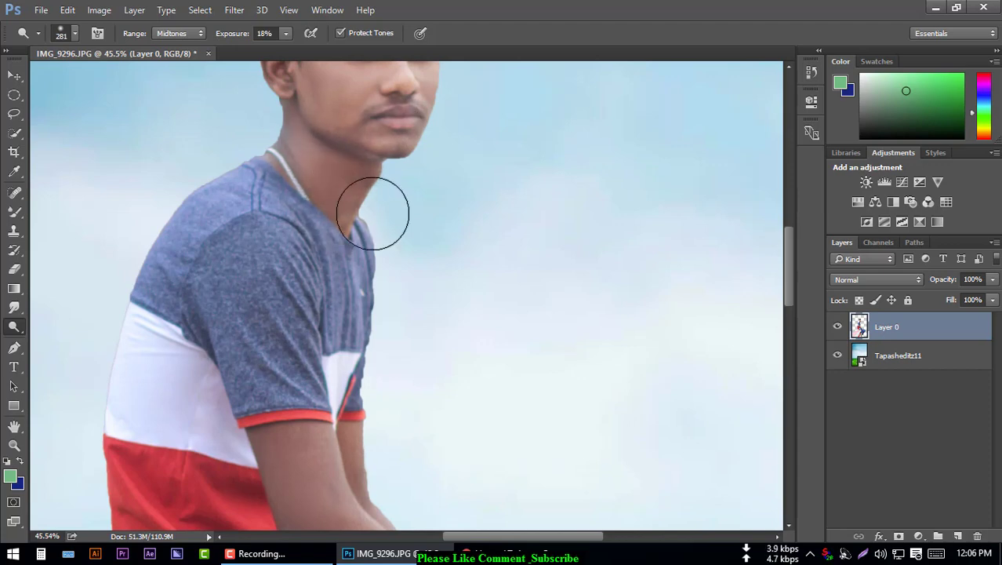
scroll(373, 213, down, 2)
drag(316, 303, 332, 401)
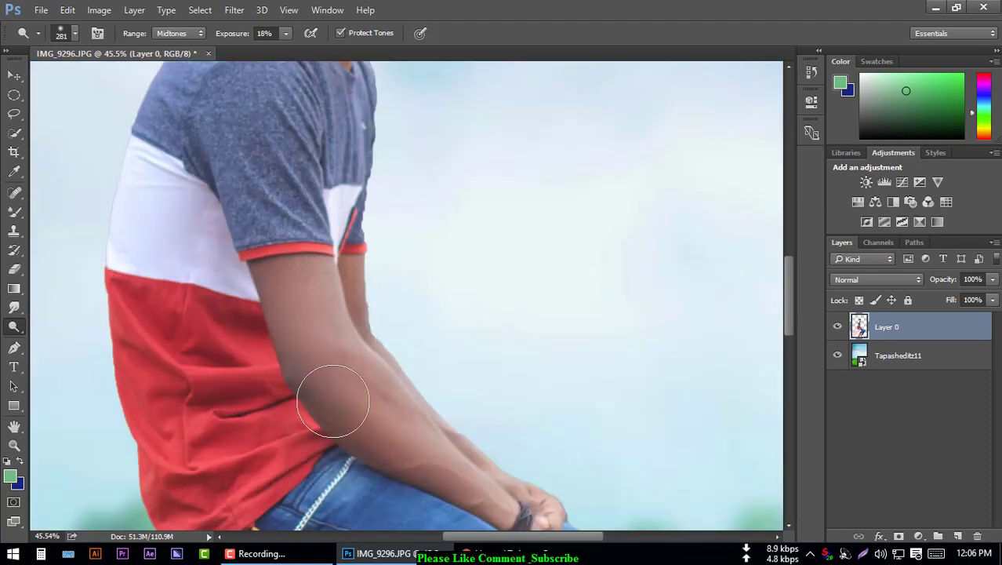
scroll(472, 480, down, 3)
scroll(472, 439, down, 1)
scroll(439, 423, down, 1)
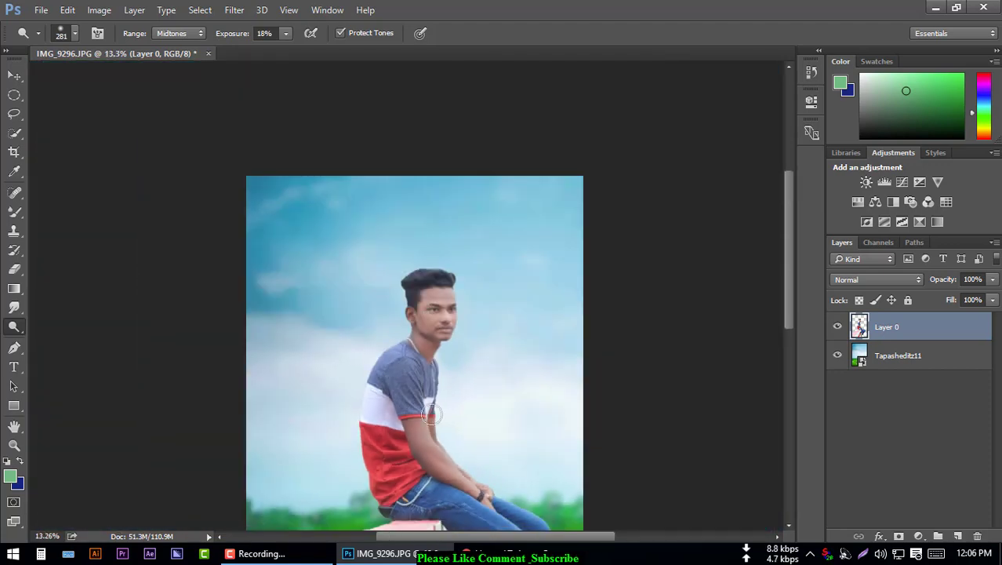
scroll(431, 414, down, 3)
scroll(447, 406, down, 1)
scroll(467, 394, down, 1)
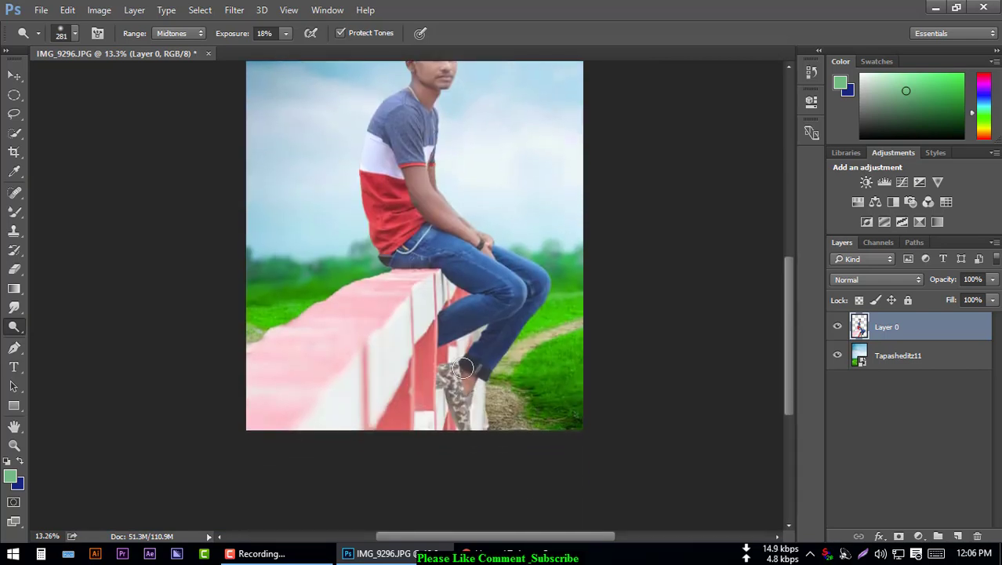
scroll(465, 371, down, 1)
Step: Merge the man and green-field backdrop layers into Layer 0
shift+click(928, 357)
right_click(930, 357)
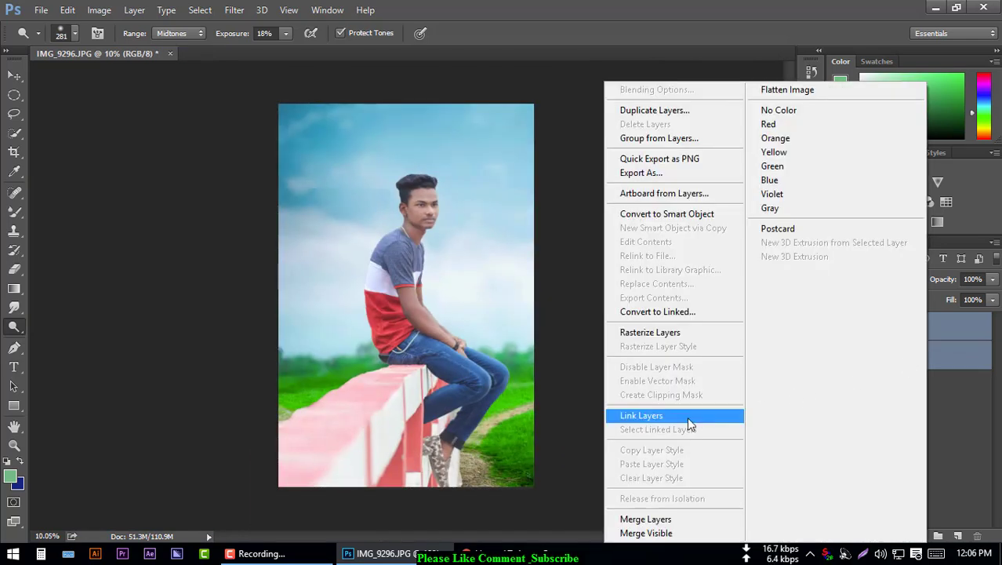
click(672, 519)
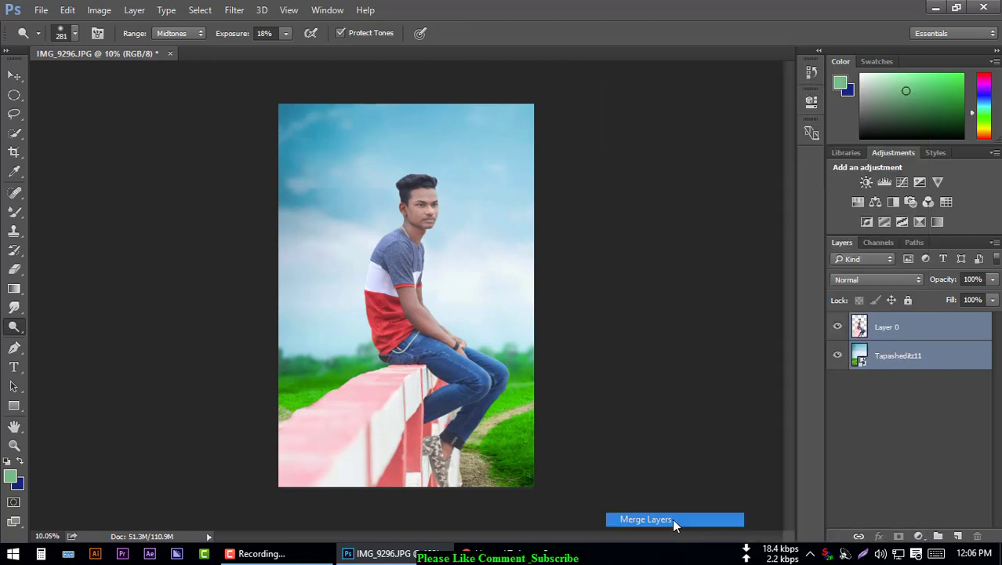
scroll(310, 402, up, 1)
scroll(310, 401, up, 1)
Step: Blur the edge where the grass meets the pink wall
click(14, 308)
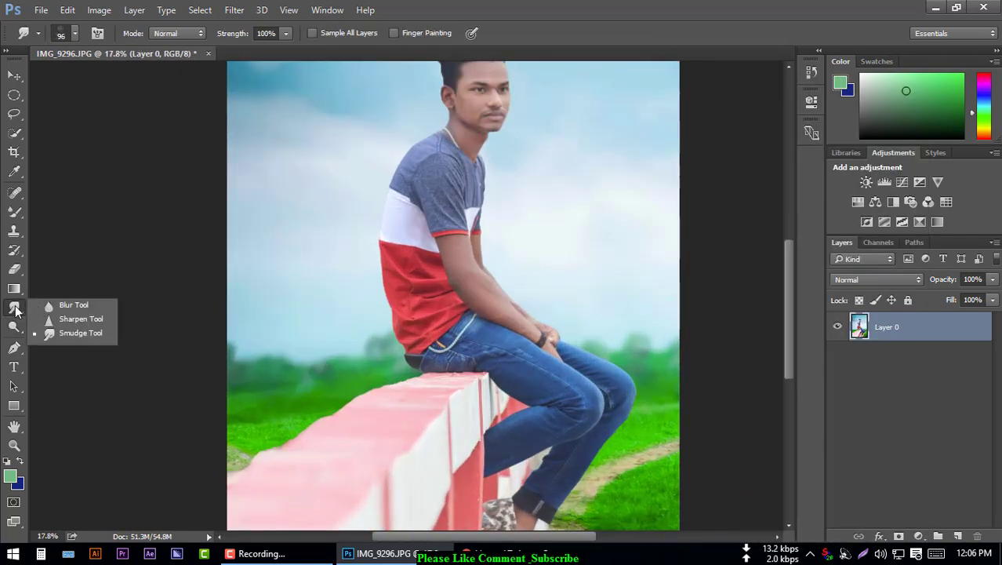
click(63, 303)
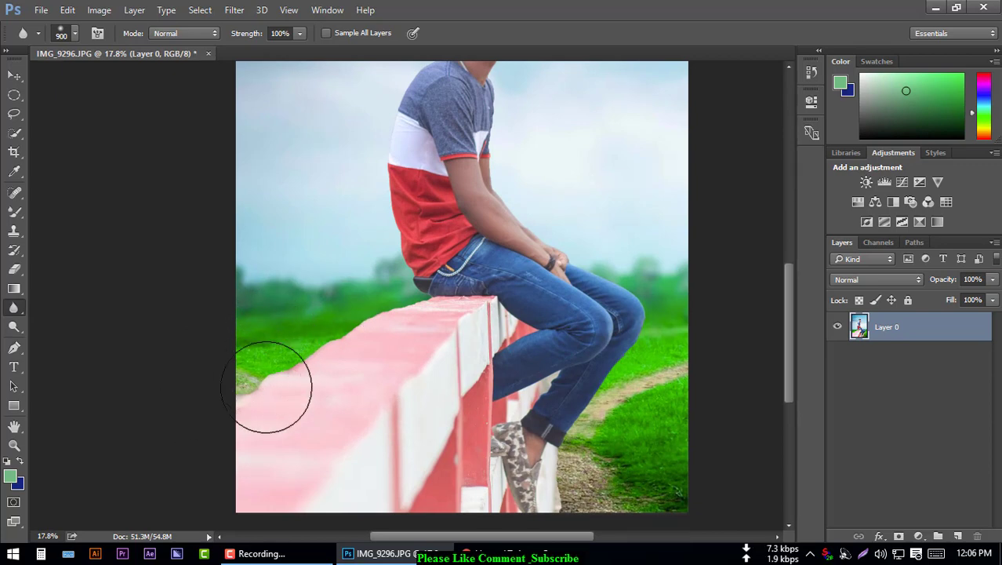
scroll(266, 387, up, 2)
scroll(264, 398, up, 1)
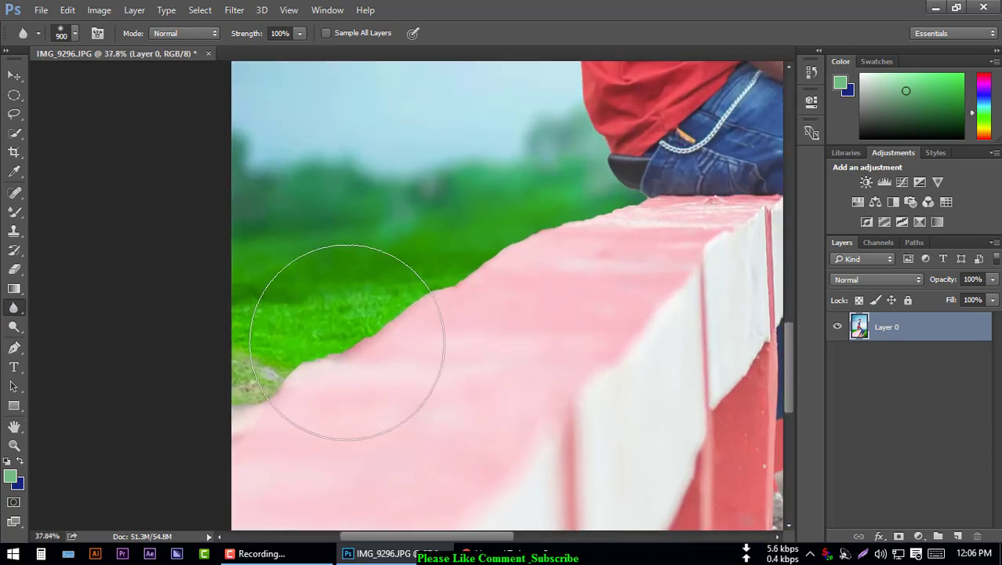
mouse_move(348, 342)
mouse_down()
mouse_move(417, 284)
mouse_move(596, 225)
mouse_move(566, 236)
mouse_up()
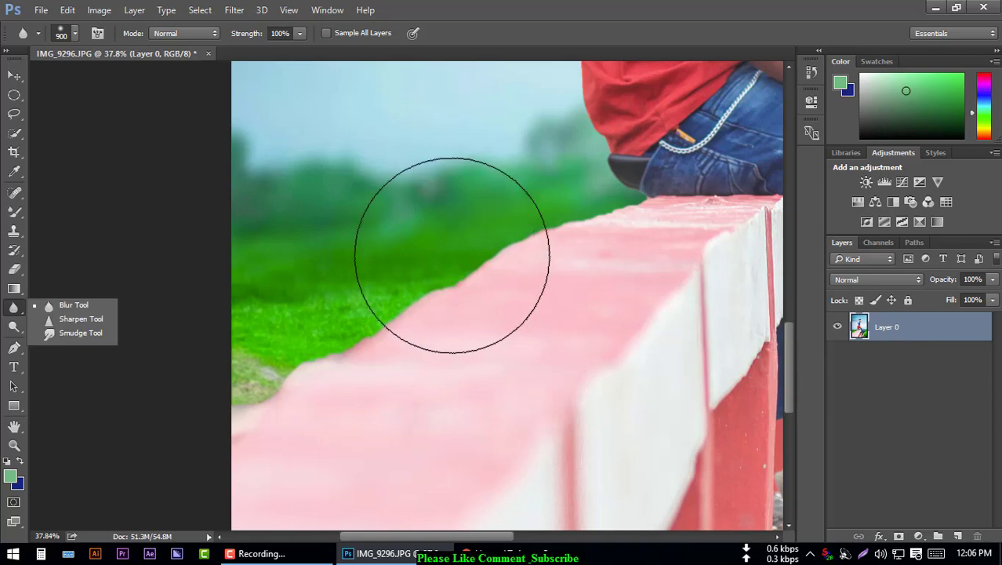
Step: Save a copy as IMG_9296 copy.jpg at JPEG quality 12 (Maximum)
key(ctrl+shift+s)
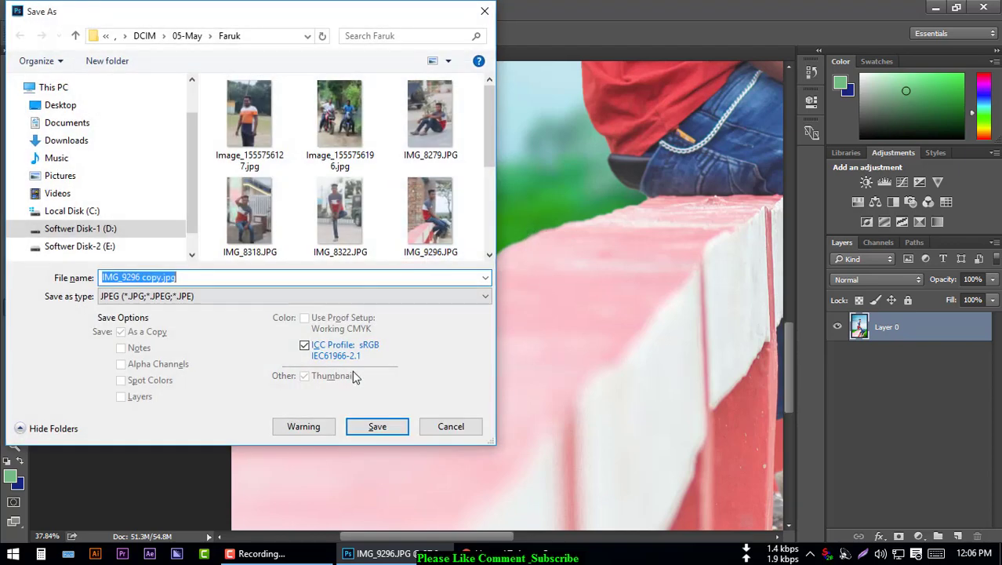
click(376, 428)
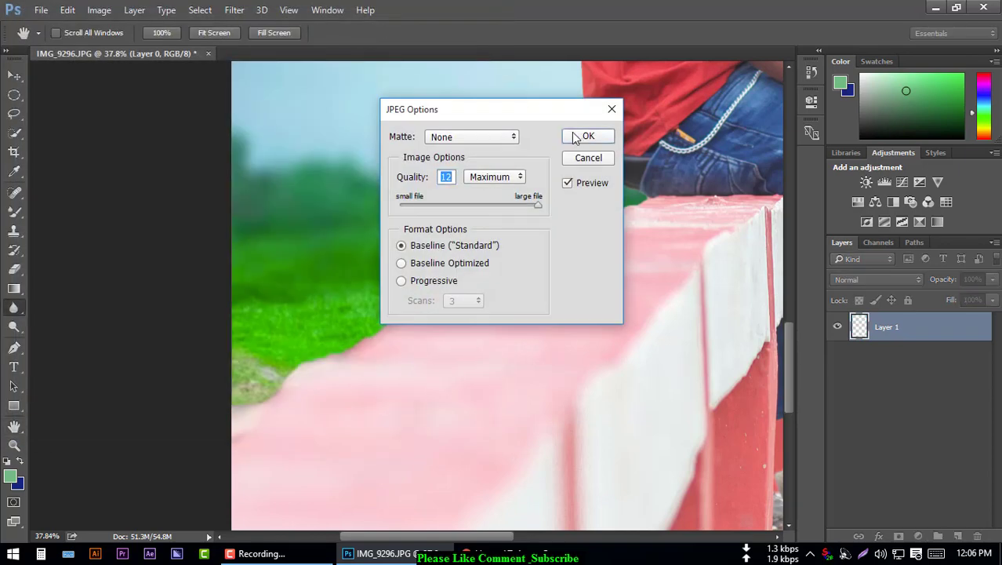
click(589, 137)
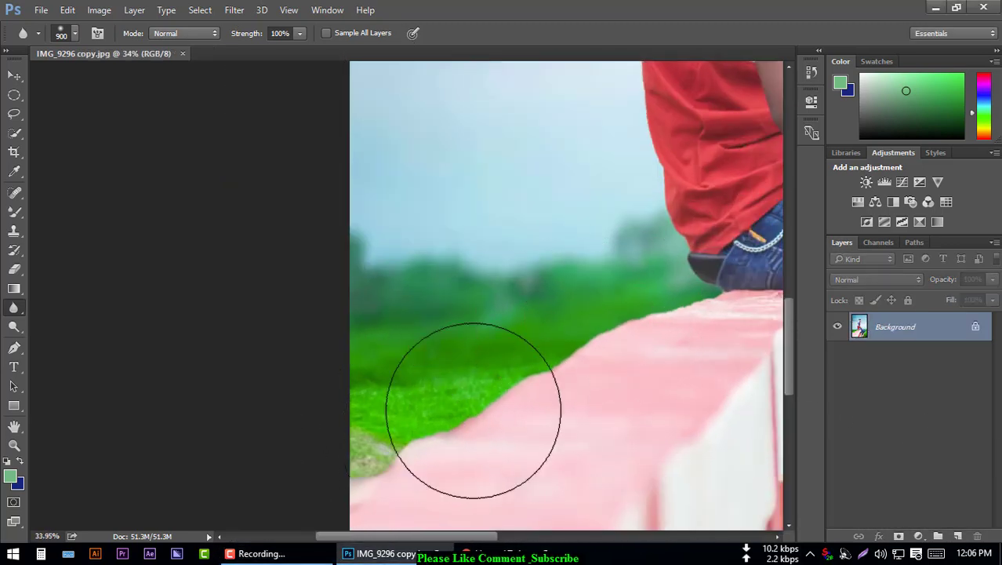
Step: Blur the wall edge and the edge between the jeans and grass
drag(687, 284, 631, 303)
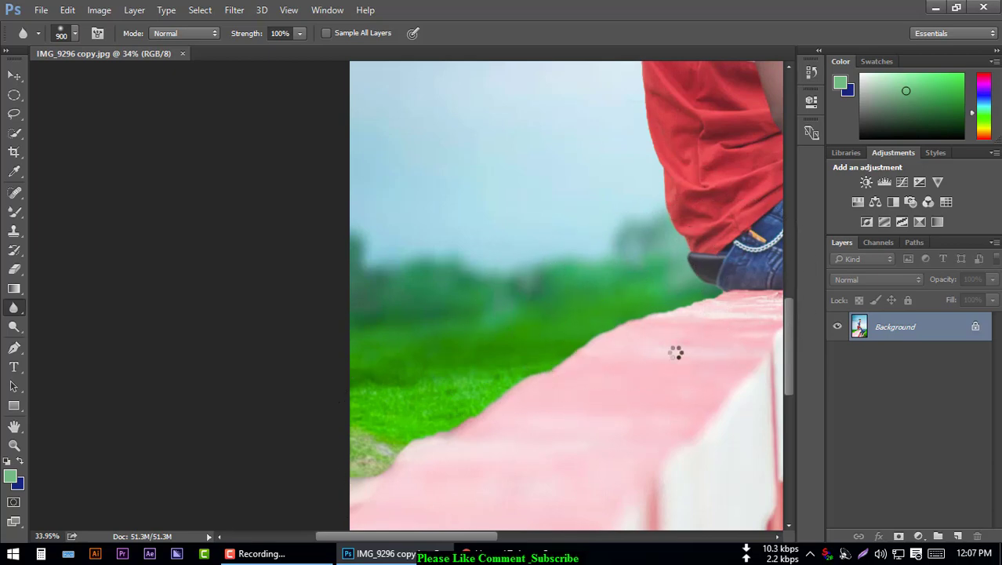
drag(676, 352, 346, 208)
drag(426, 283, 320, 176)
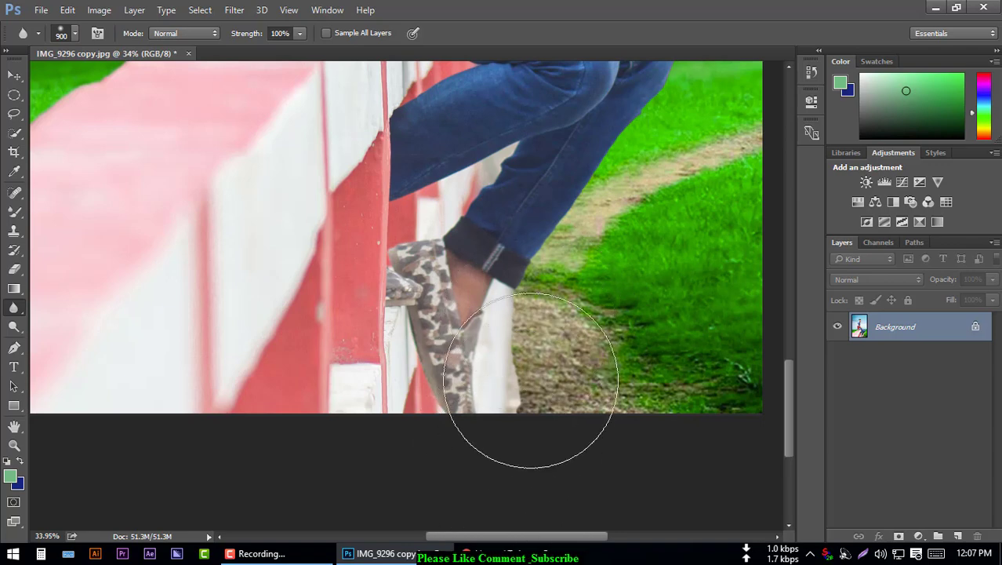
drag(649, 56, 639, 149)
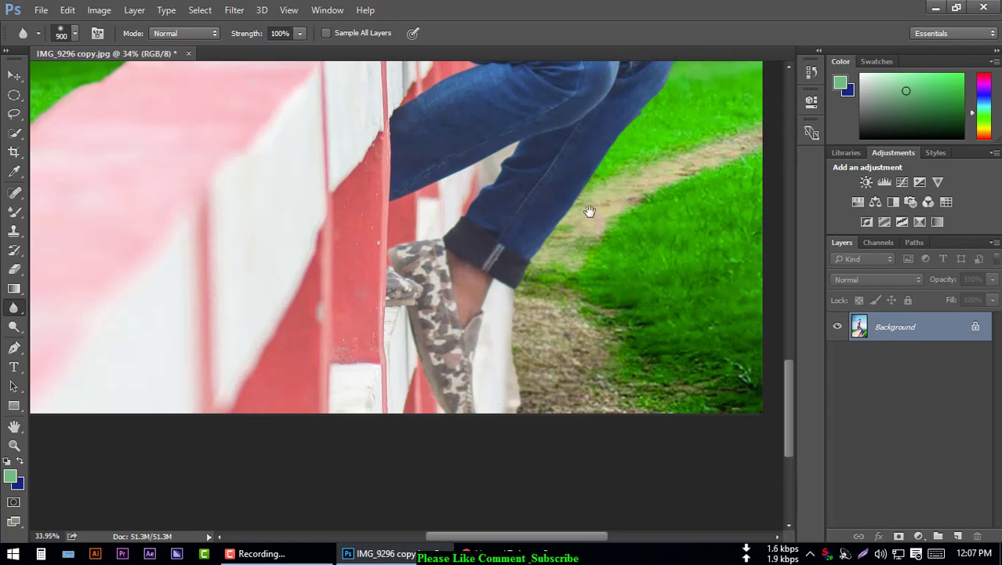
drag(604, 185, 537, 398)
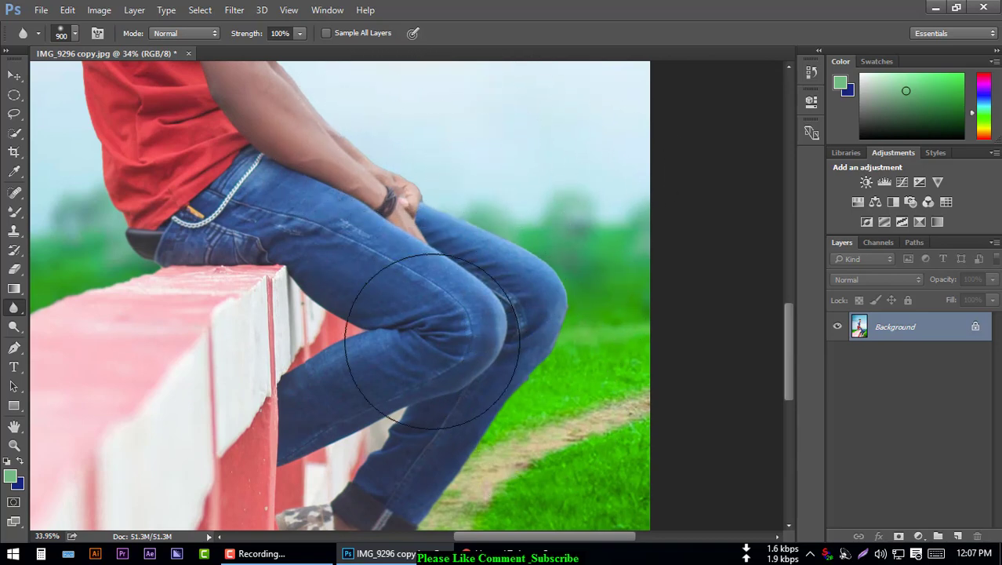
drag(413, 222, 579, 492)
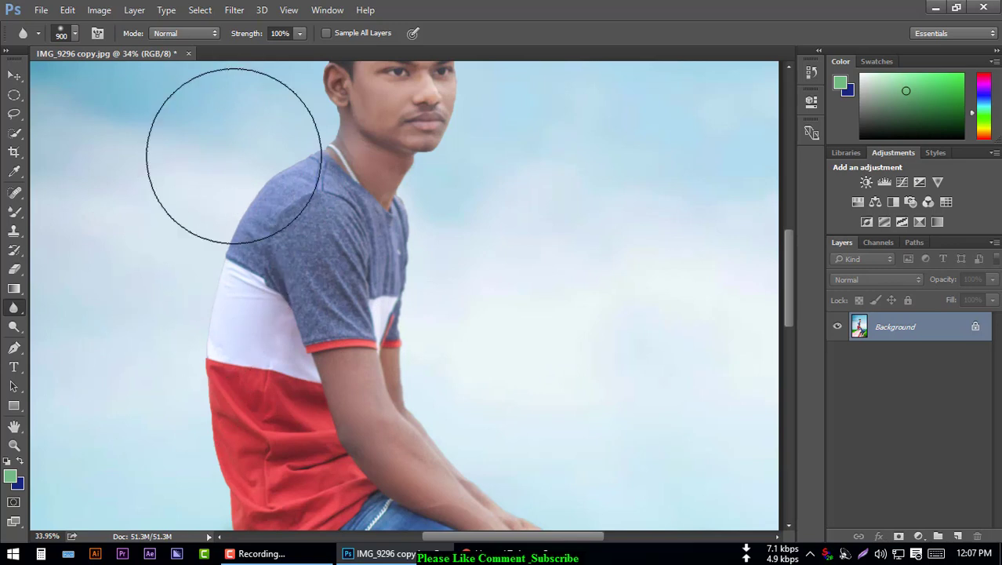
Step: Enable Sample All Layers, shrink the blur brush to 136, and soften the body outline
click(326, 33)
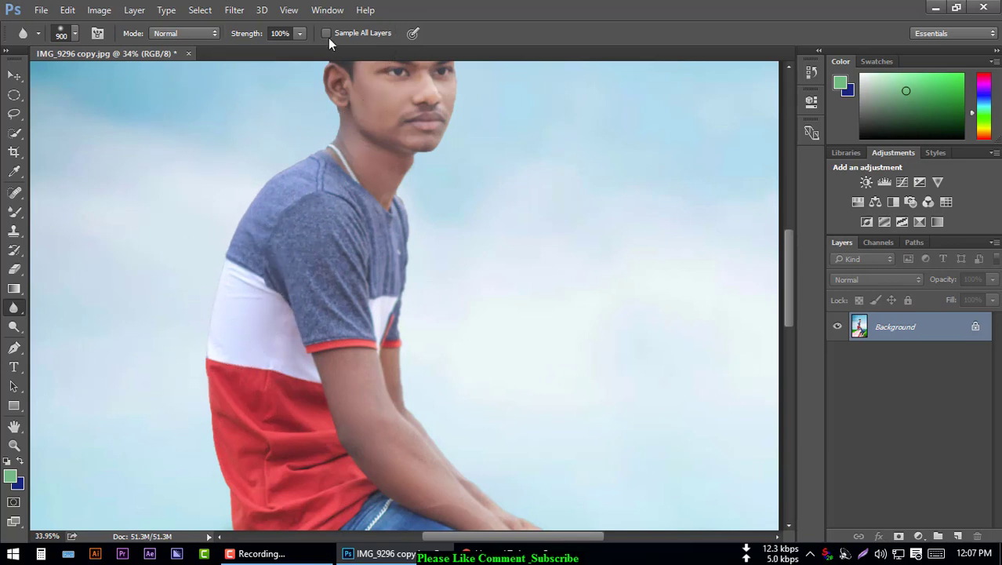
scroll(205, 314, down, 5)
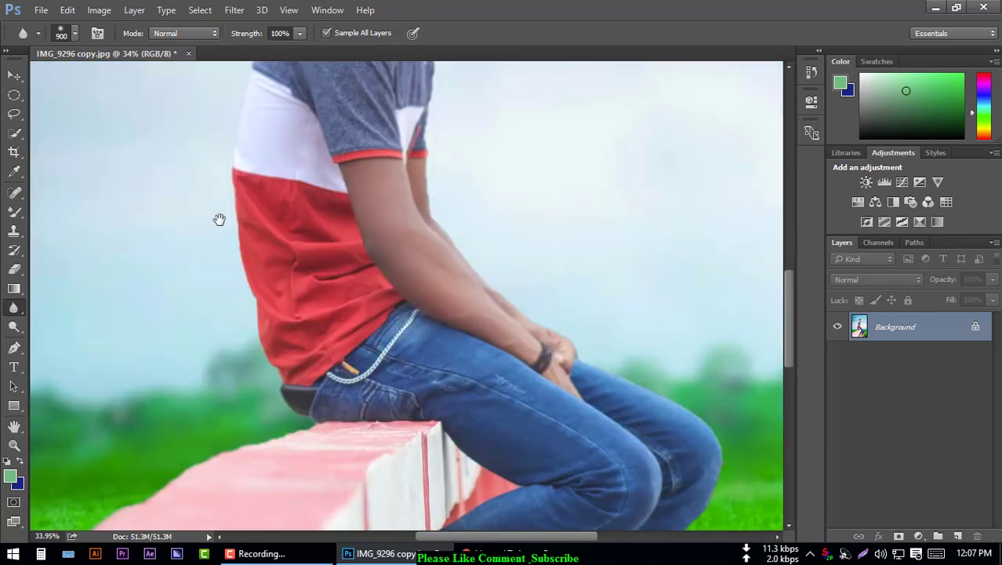
scroll(221, 196, down, 1)
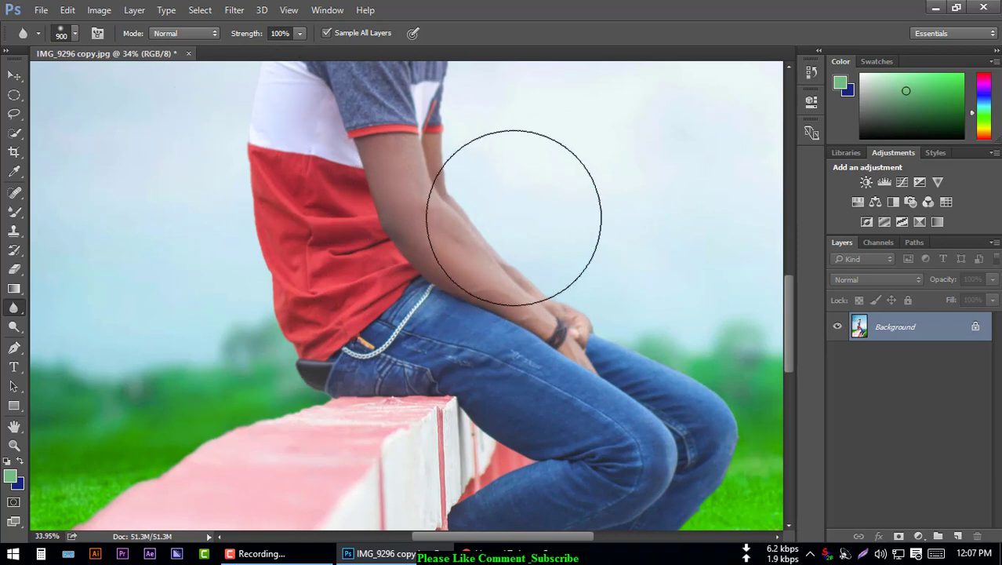
scroll(530, 204, up, 8)
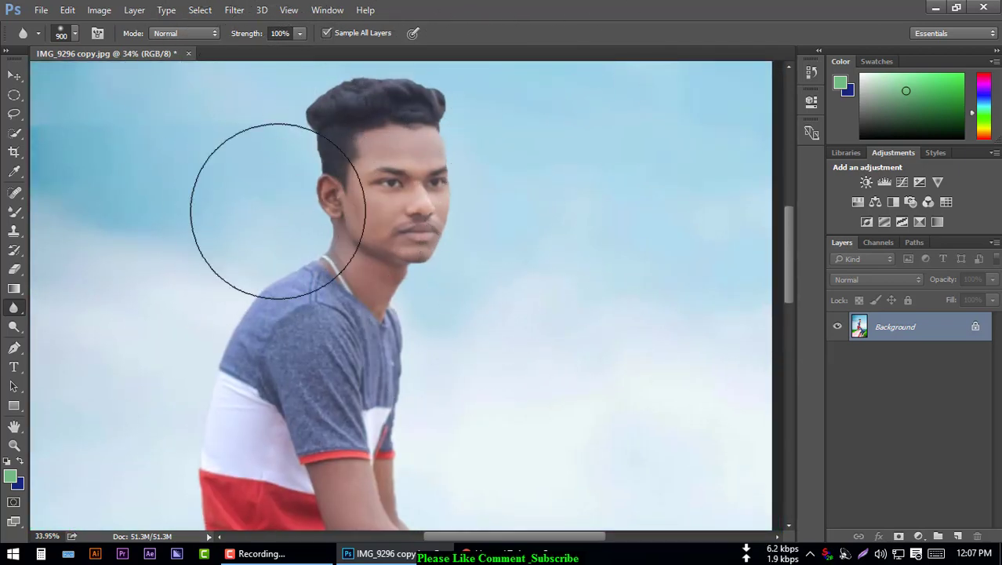
scroll(295, 141, up, 3)
scroll(337, 182, up, 3)
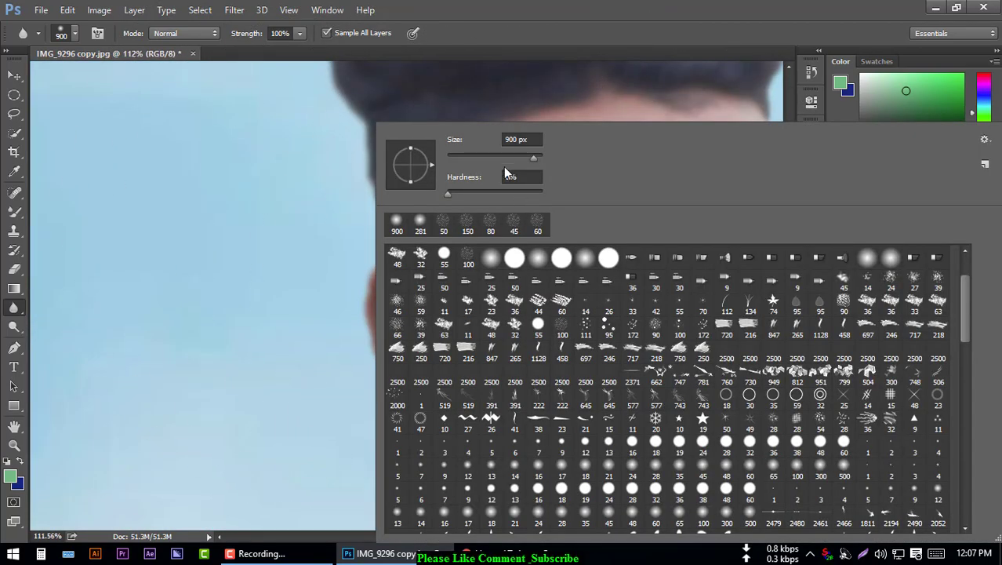
key(Return)
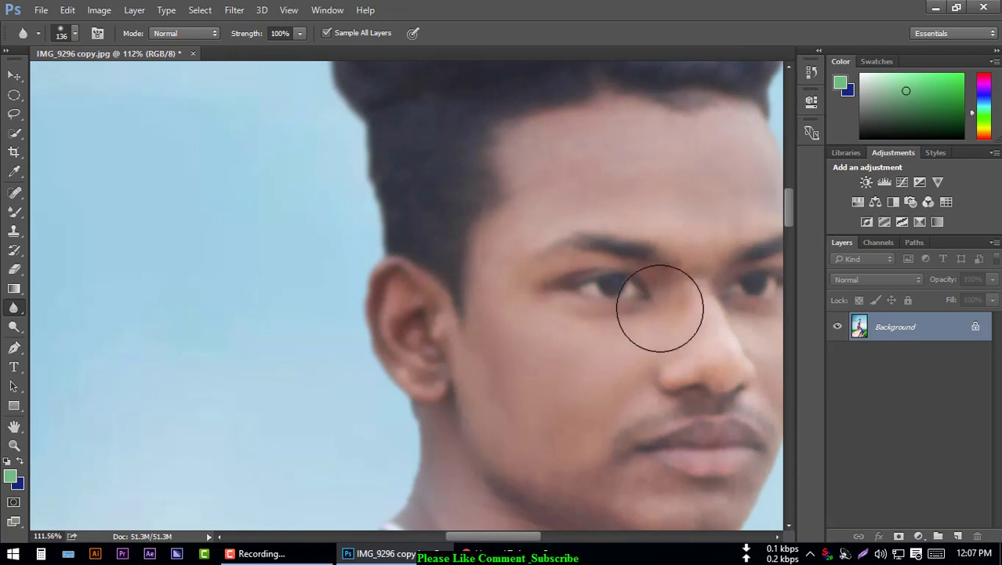
drag(654, 301, 411, 323)
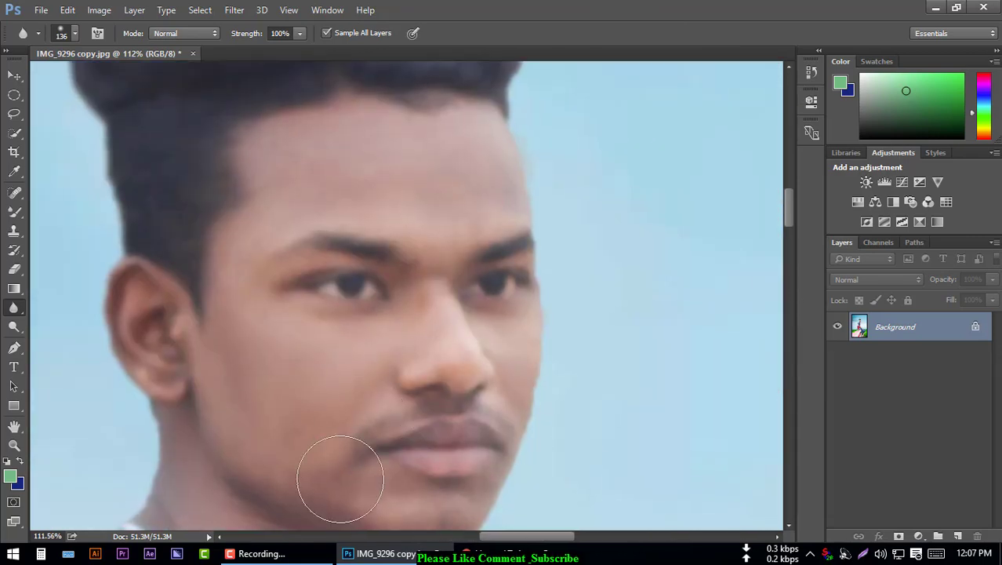
drag(157, 162, 156, 333)
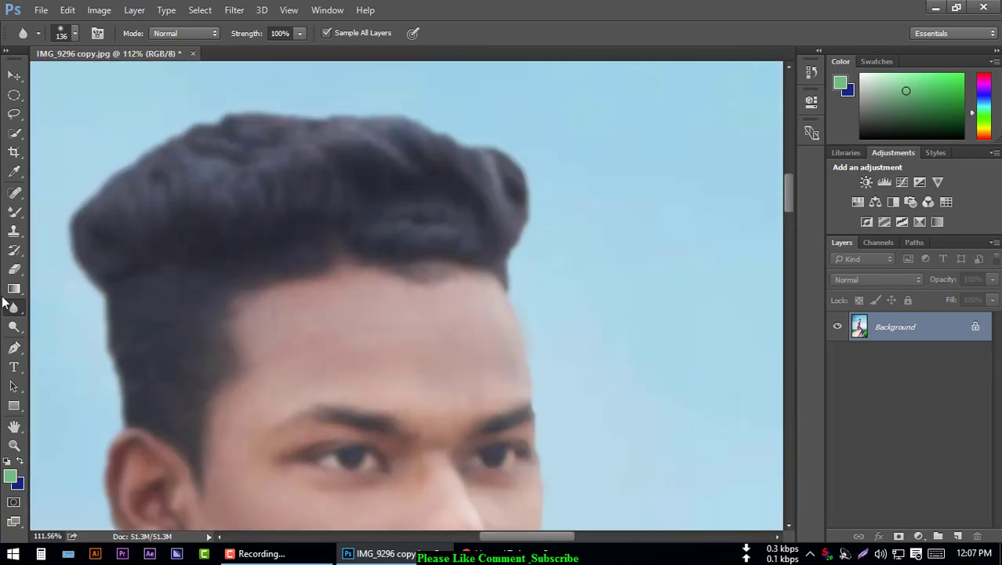
right_click(5, 299)
Step: Smudge the top edge of the hair outward into spiky, wispy strands
click(44, 332)
mouse_move(480, 213)
mouse_down()
mouse_move(487, 223)
mouse_move(496, 217)
mouse_move(509, 149)
mouse_move(447, 156)
mouse_move(385, 139)
mouse_move(336, 147)
mouse_move(216, 111)
mouse_move(208, 157)
mouse_move(163, 163)
mouse_move(101, 240)
mouse_move(84, 336)
mouse_move(129, 363)
mouse_up()
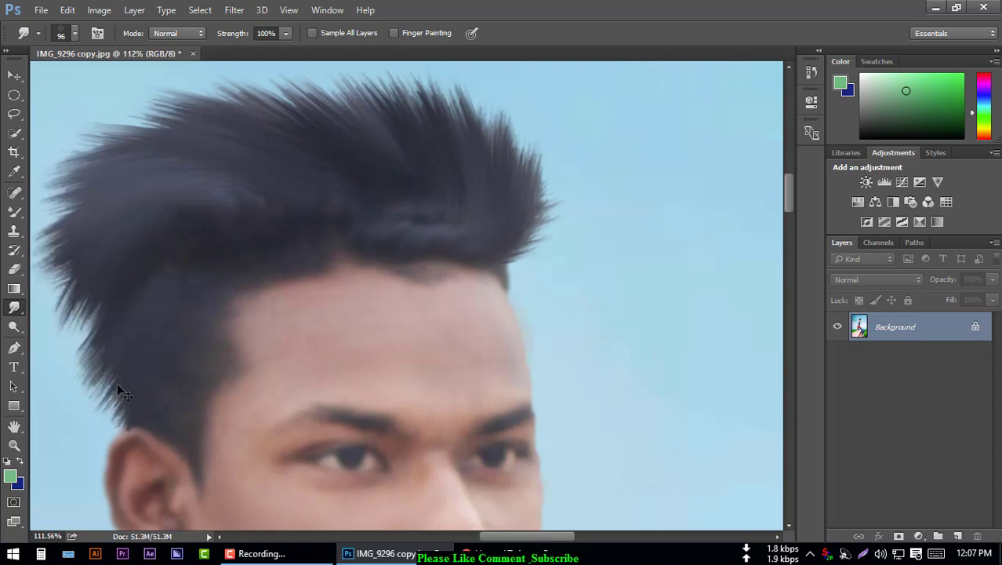
scroll(117, 383, down, 5)
scroll(217, 459, down, 2)
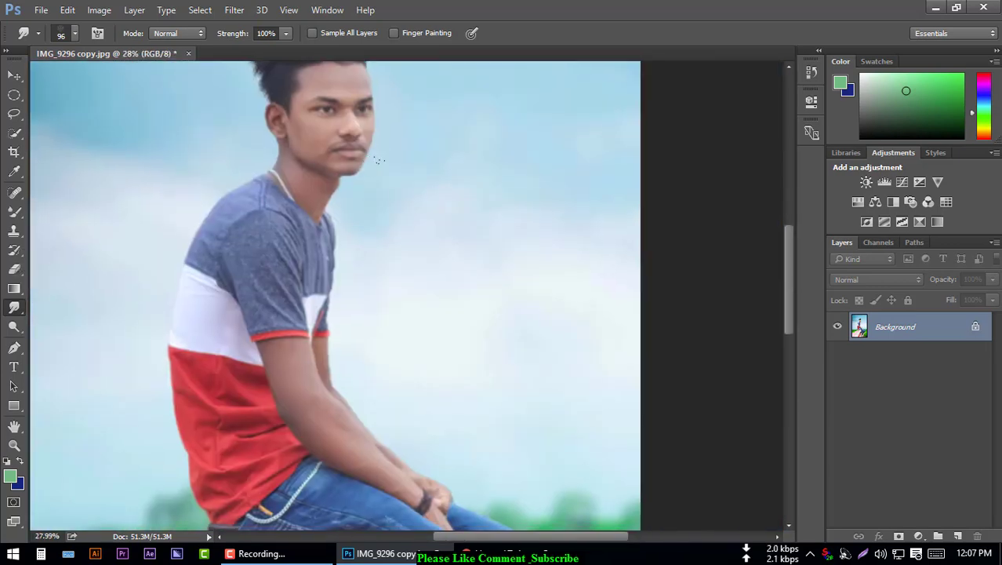
scroll(342, 331, up, 3)
scroll(375, 385, down, 2)
scroll(373, 265, up, 2)
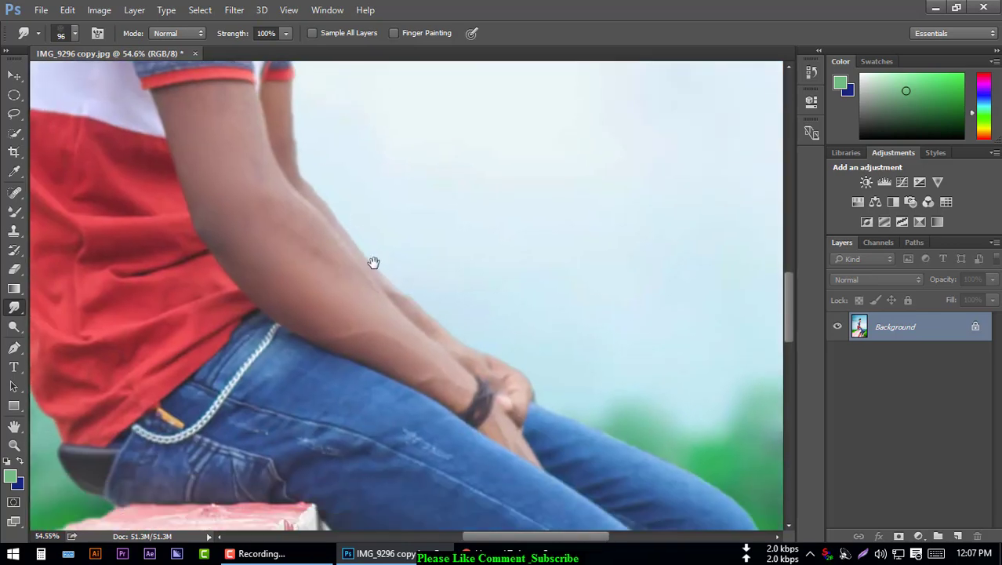
scroll(385, 277, down, 3)
scroll(392, 303, down, 3)
mouse_move(380, 279)
mouse_down()
mouse_move(432, 190)
mouse_move(700, 329)
mouse_move(511, 272)
mouse_move(452, 240)
mouse_up()
scroll(612, 267, up, 3)
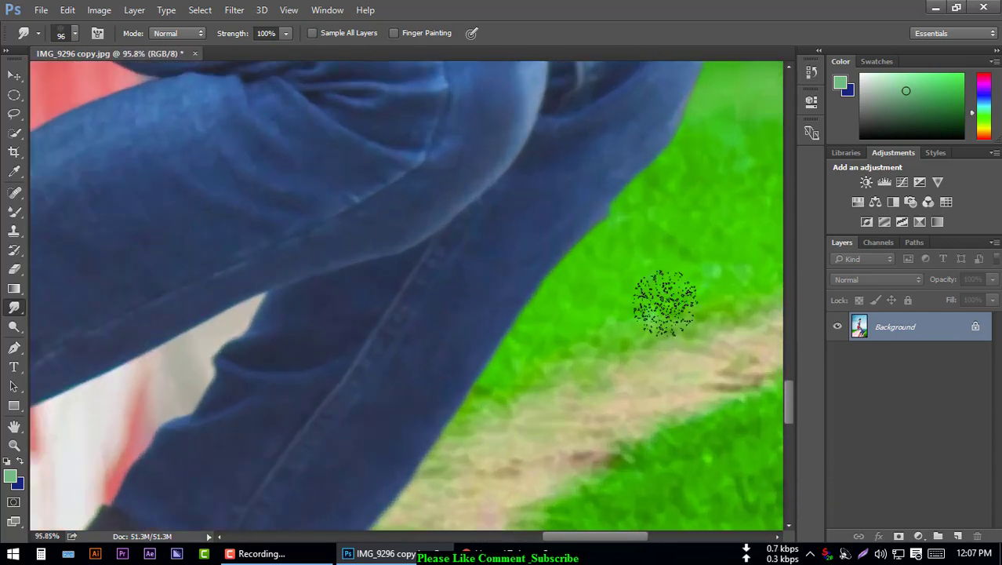
Step: Switch to the Brush tool and stamp an enlarged green label-shaped brush onto the sky
right_click(21, 212)
click(79, 210)
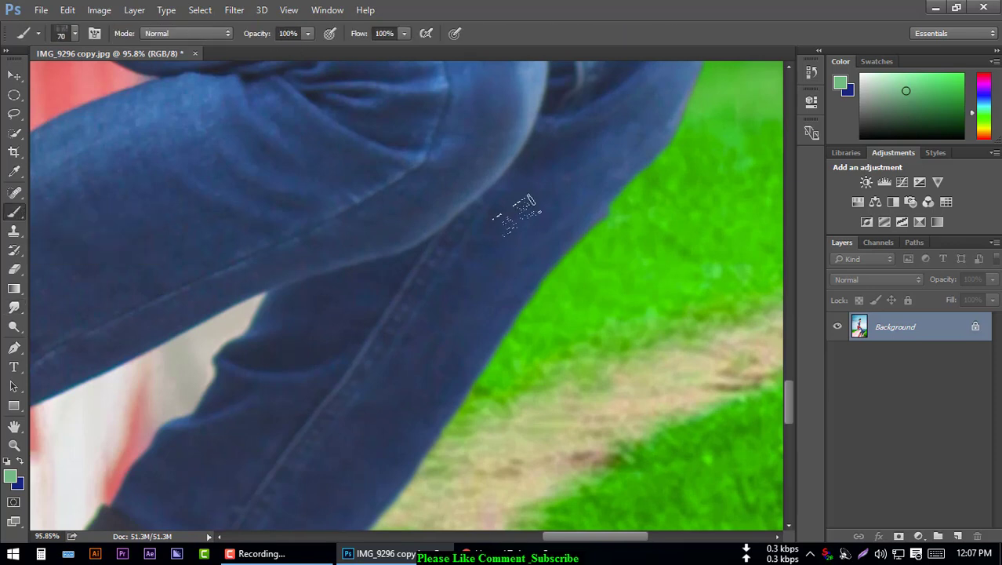
scroll(216, 349, up, 2)
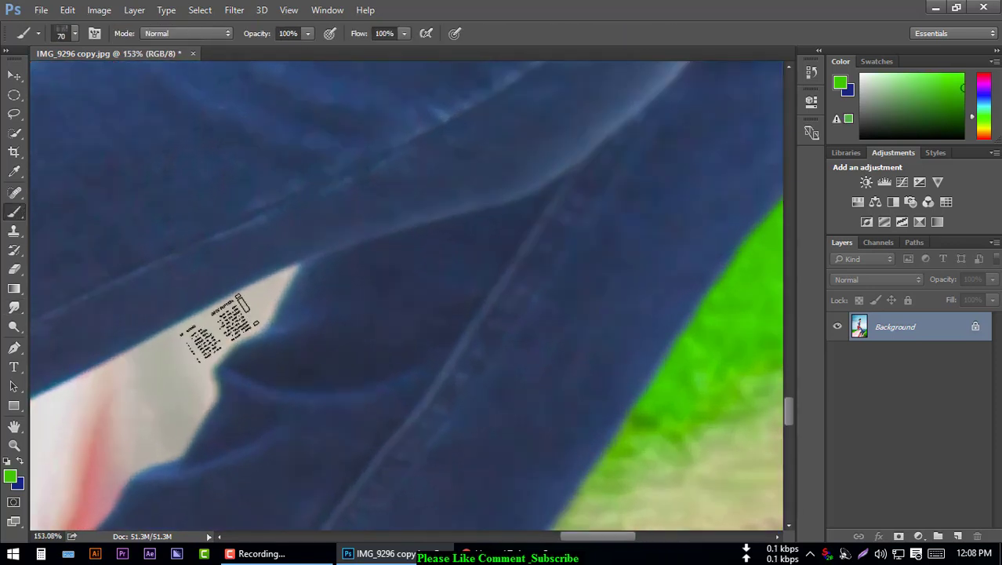
click(219, 328)
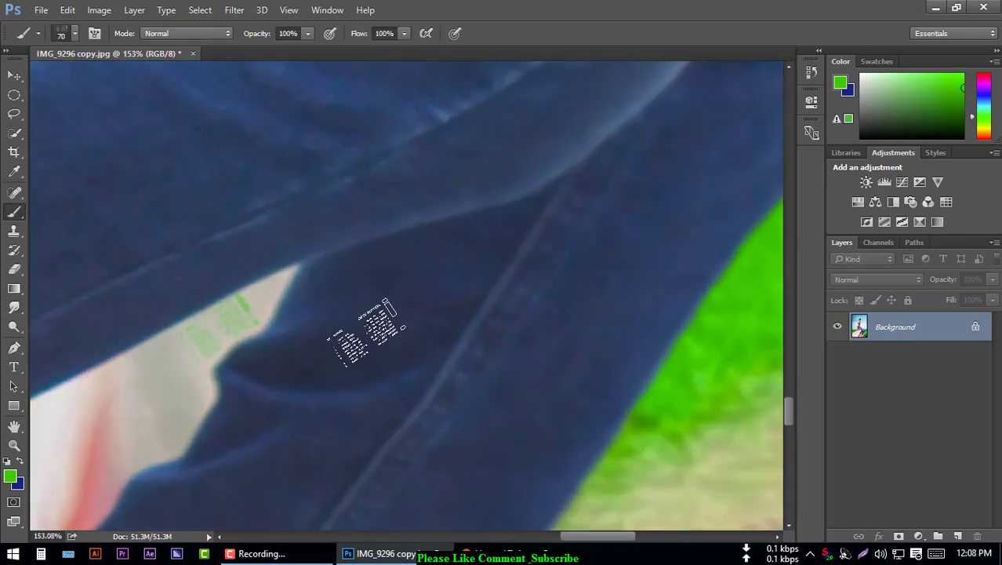
scroll(367, 345, down, 3)
scroll(366, 351, down, 3)
scroll(366, 350, down, 3)
scroll(365, 354, down, 2)
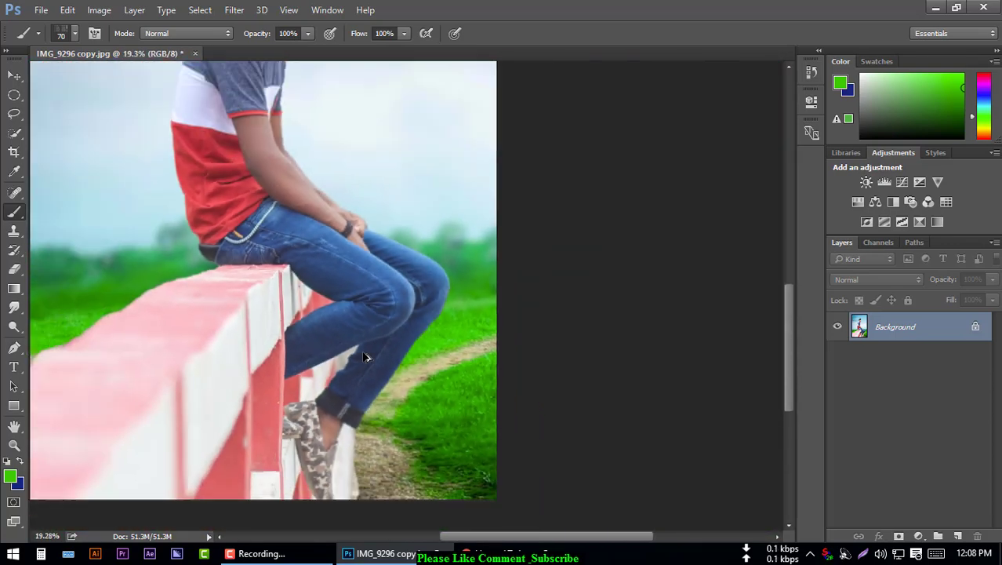
scroll(365, 357, down, 2)
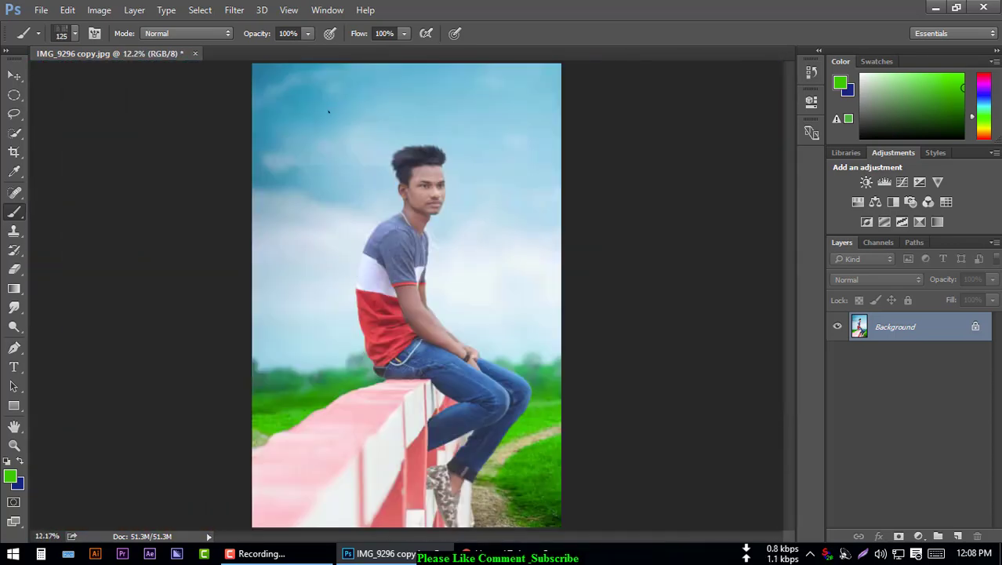
key(bracketright)
key(bracketright)
key(bracketright)
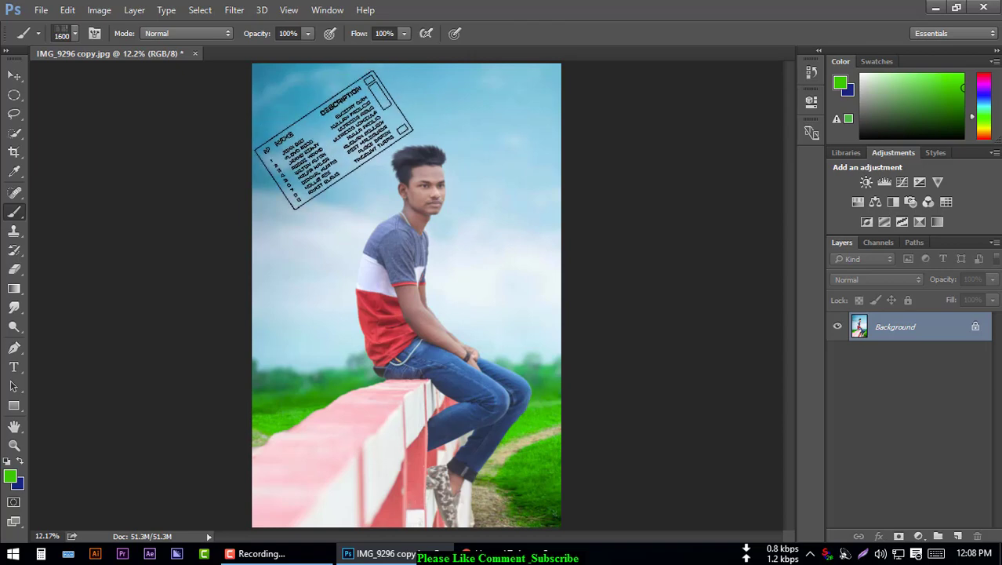
click(333, 139)
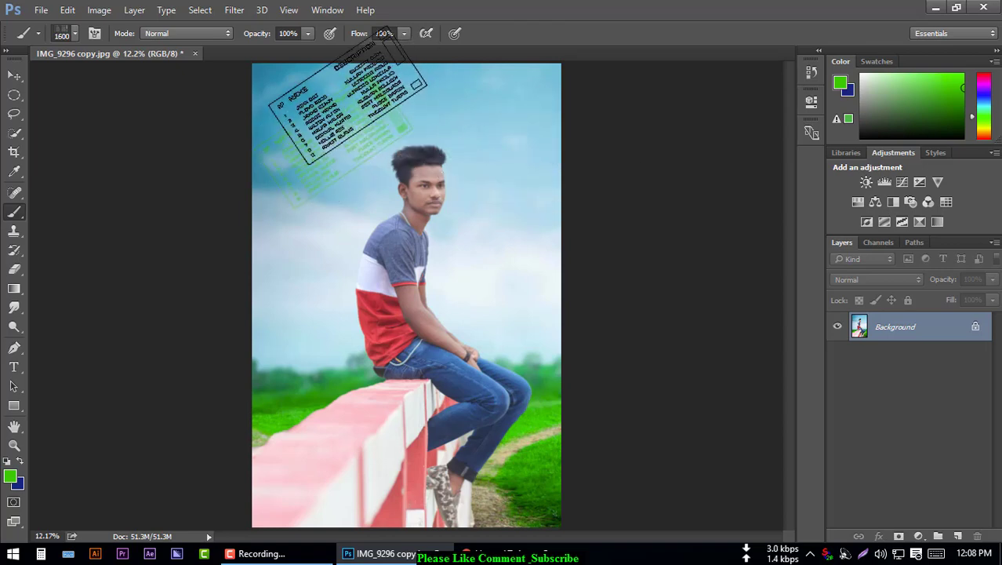
scroll(304, 95, up, 1)
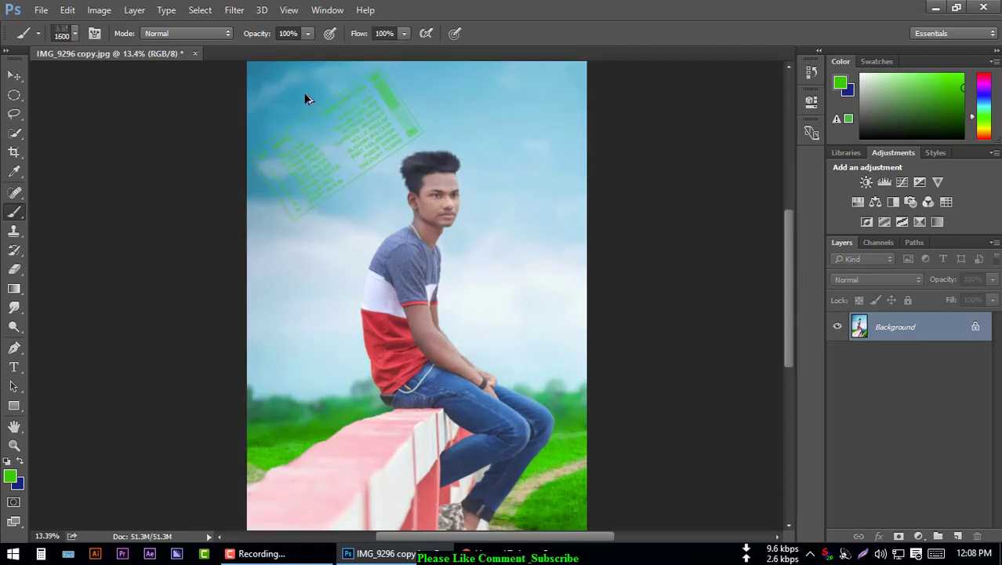
Step: Set the painting colour to black (000000) and stamp a black label at the top-left
click(10, 476)
click(580, 421)
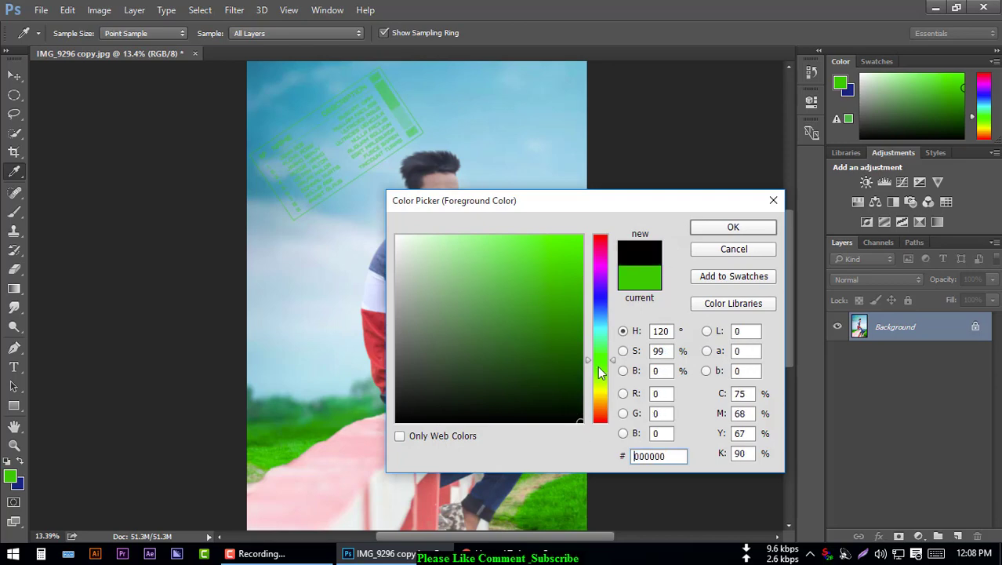
click(721, 228)
click(349, 126)
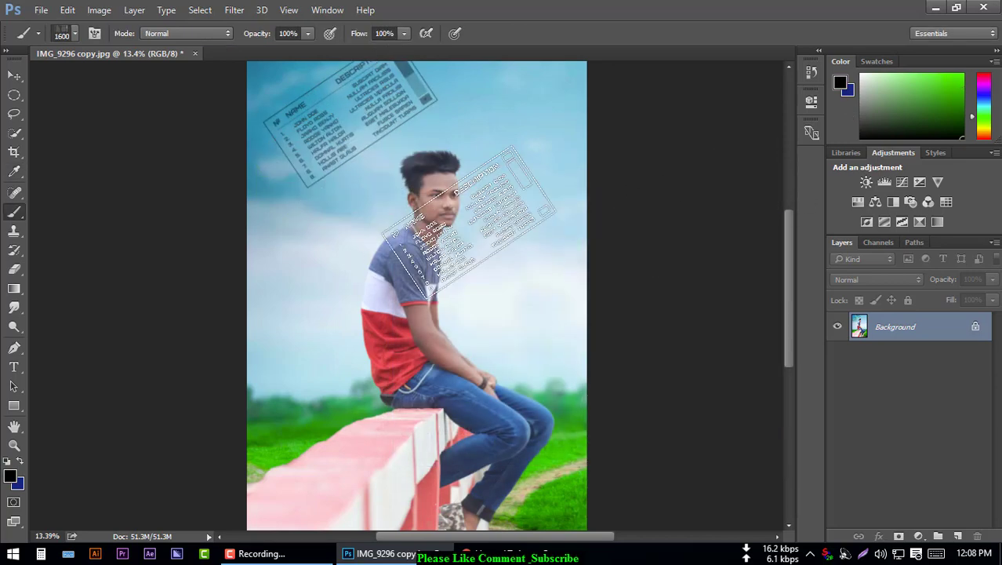
drag(468, 224, 399, 140)
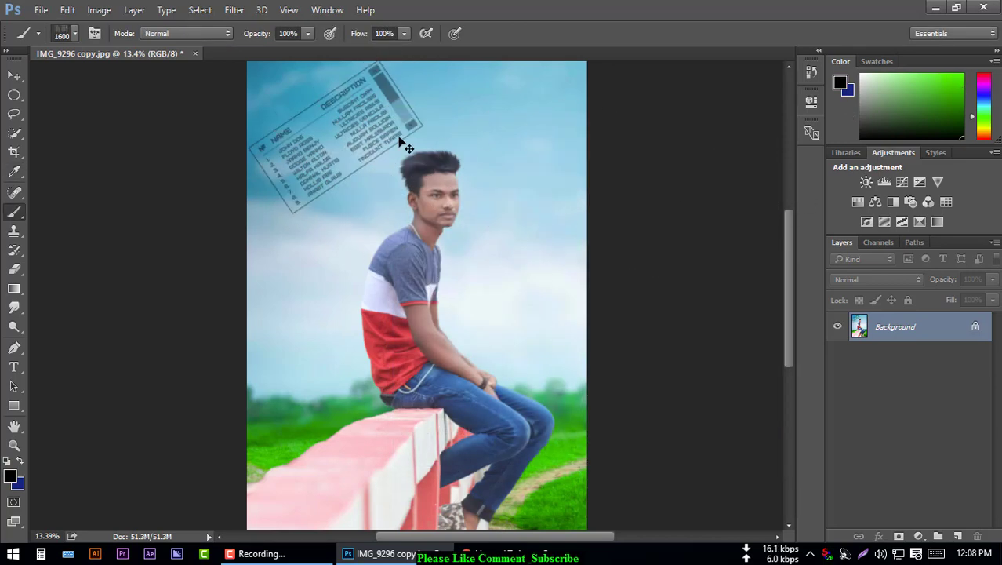
Step: Browse the 1600 px brush presets
scroll(400, 139, up, 2)
scroll(360, 138, up, 2)
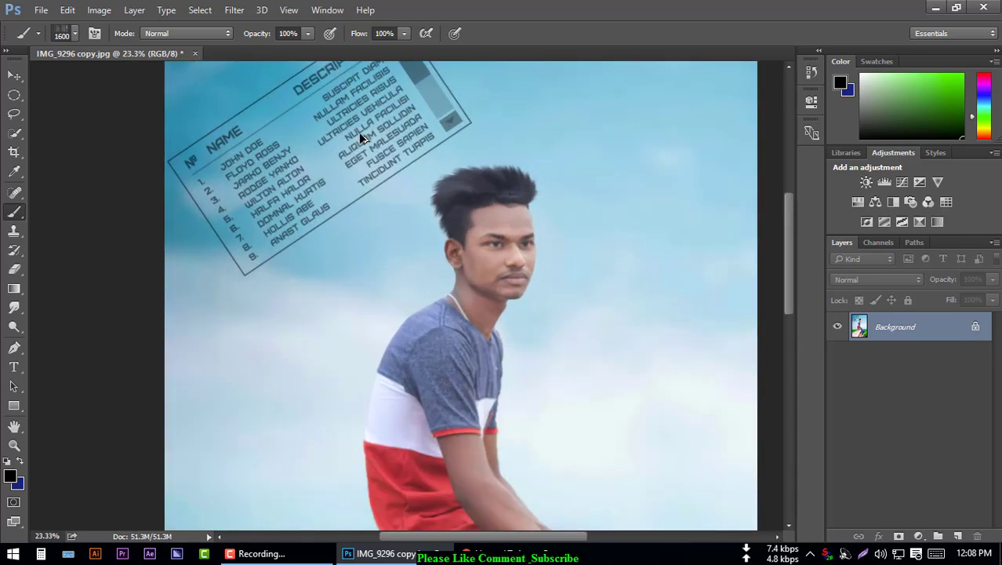
scroll(353, 204, down, 2)
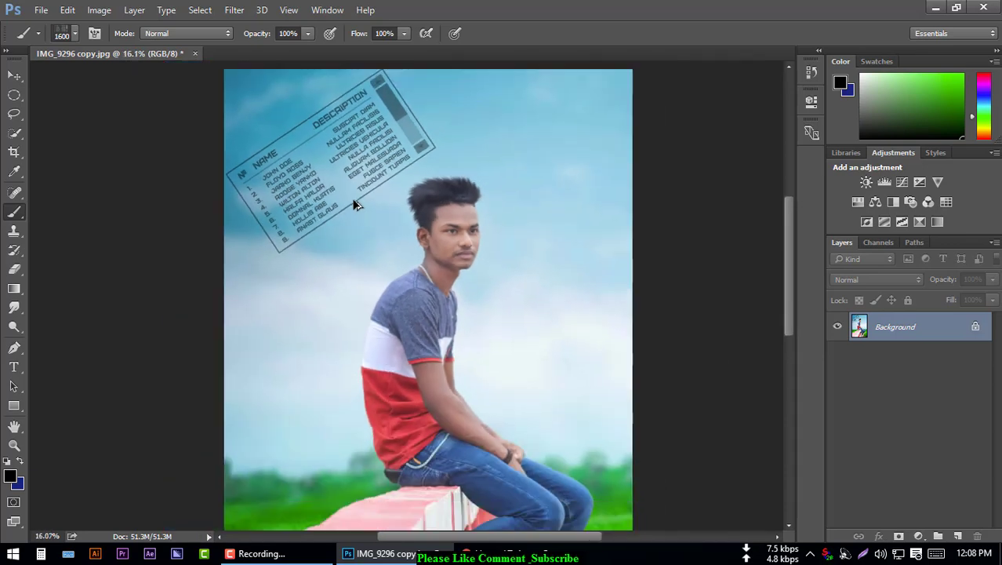
scroll(353, 204, down, 2)
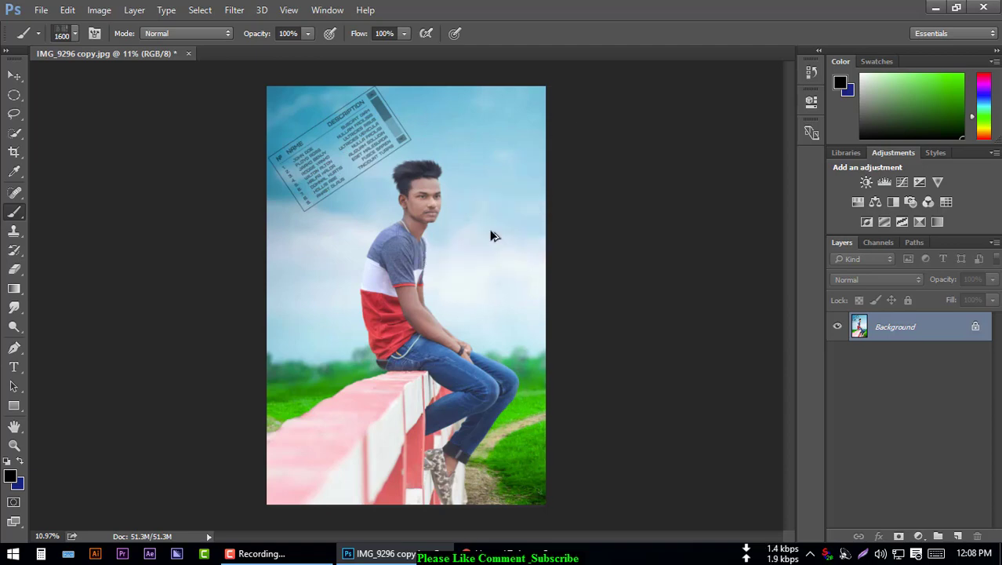
scroll(491, 233, down, 2)
scroll(491, 233, up, 1)
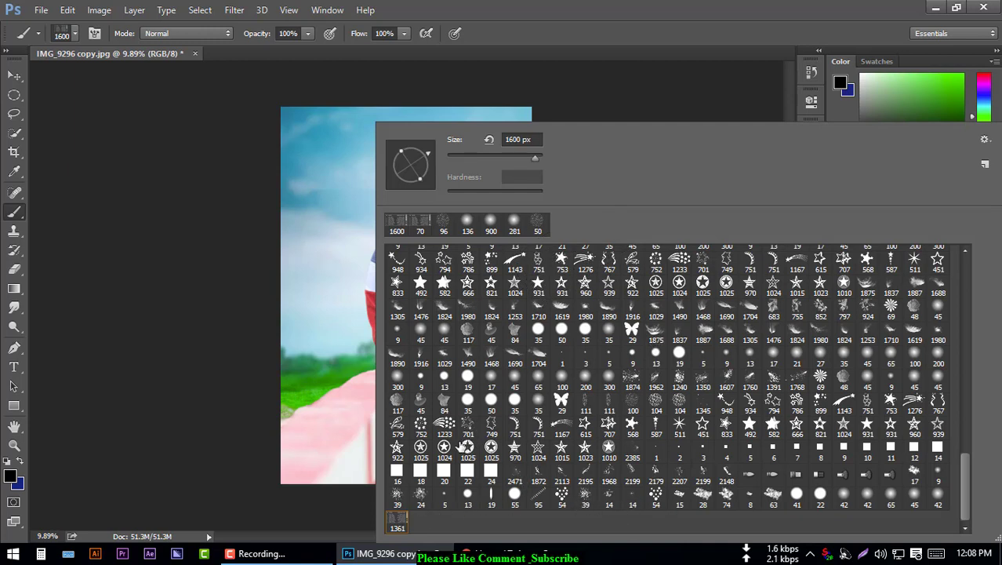
Step: Try the 1167 shooting-star brush, then load the 701 px star brush and test it on the sky
click(566, 428)
click(330, 153)
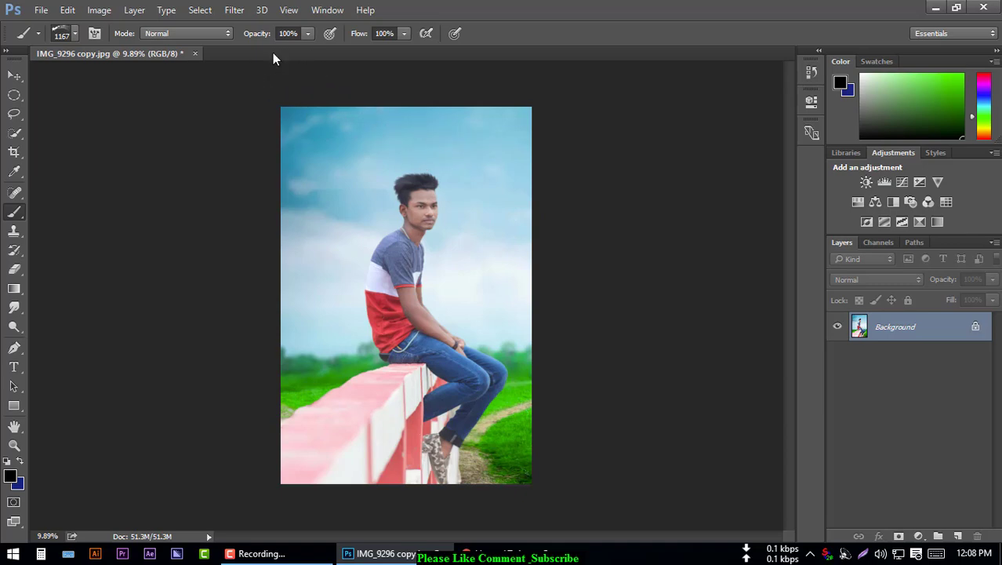
right_click(376, 123)
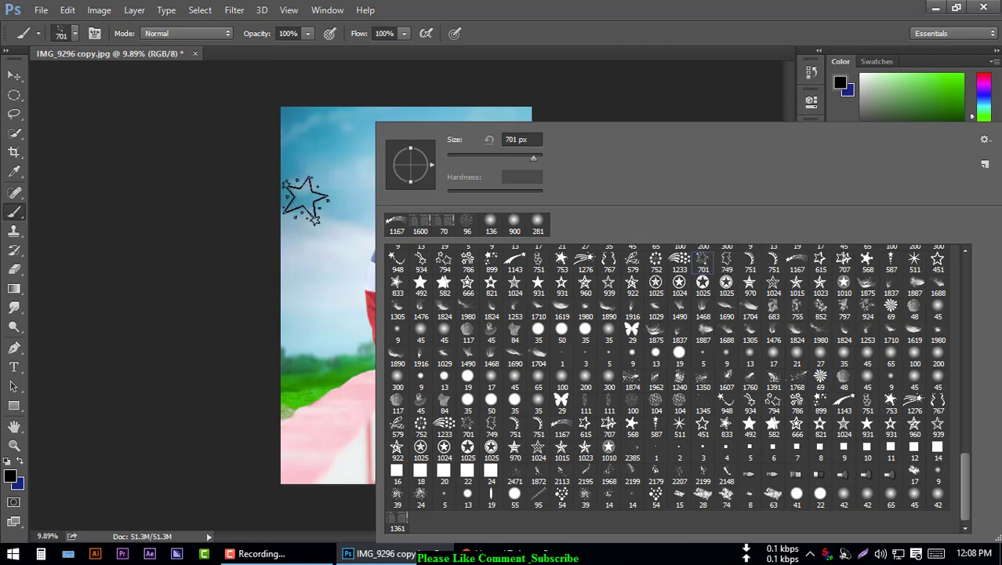
click(327, 182)
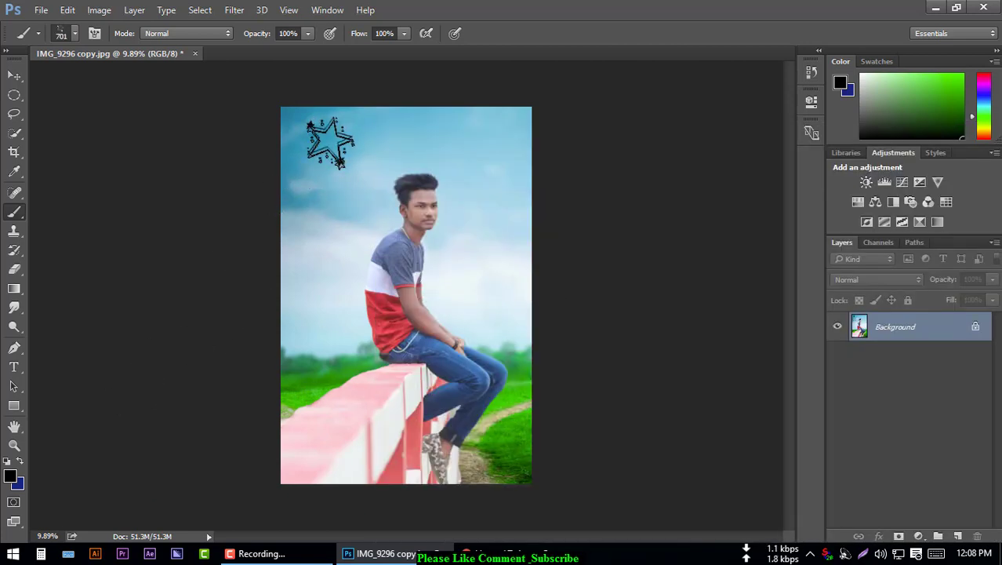
drag(476, 272, 495, 333)
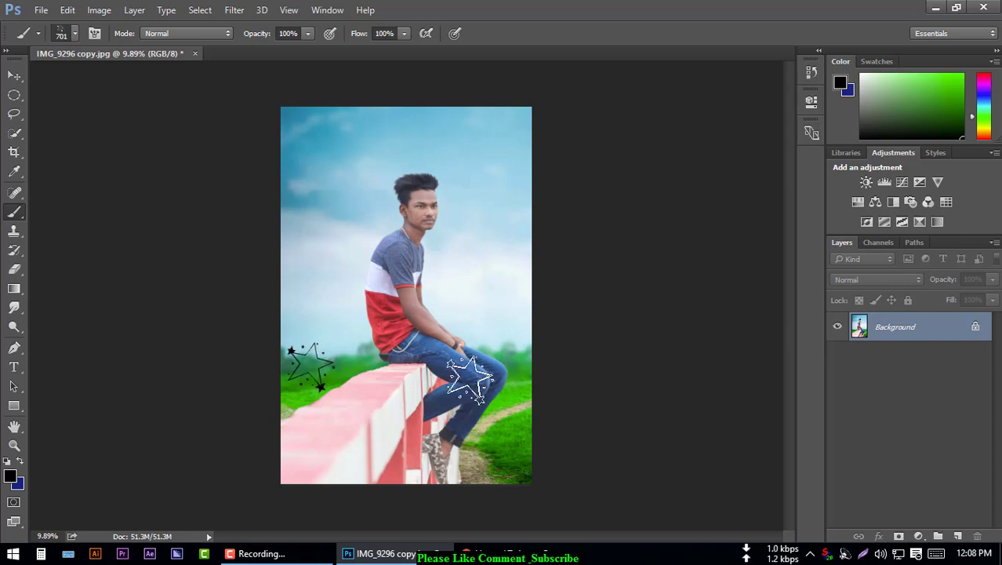
right_click(351, 213)
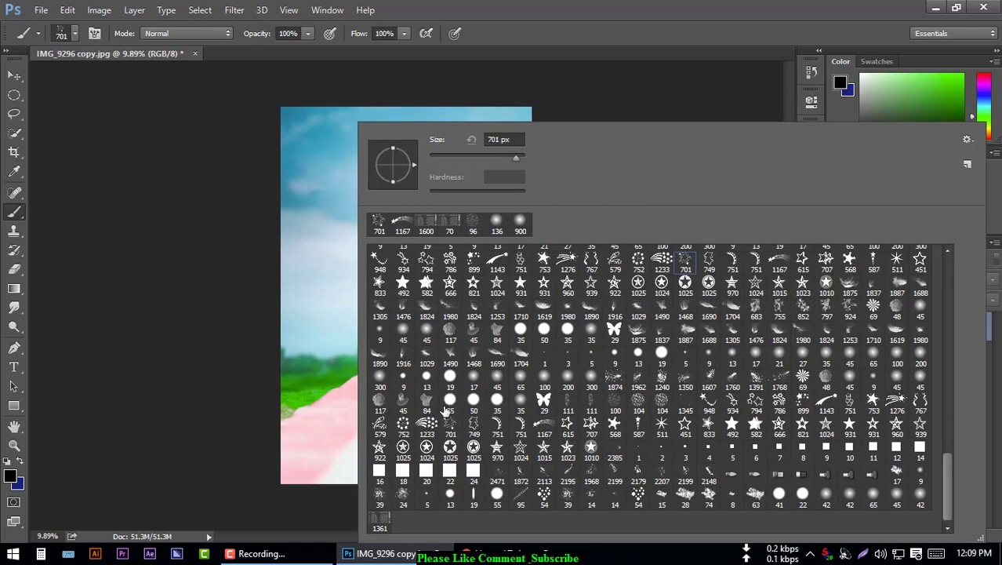
Step: Load the 1306 px ruler-gauge brush, test-stamp it at the top-right, and undo the stamp
scroll(471, 416, up, 1)
scroll(533, 431, up, 2)
scroll(580, 447, up, 1)
scroll(622, 458, up, 1)
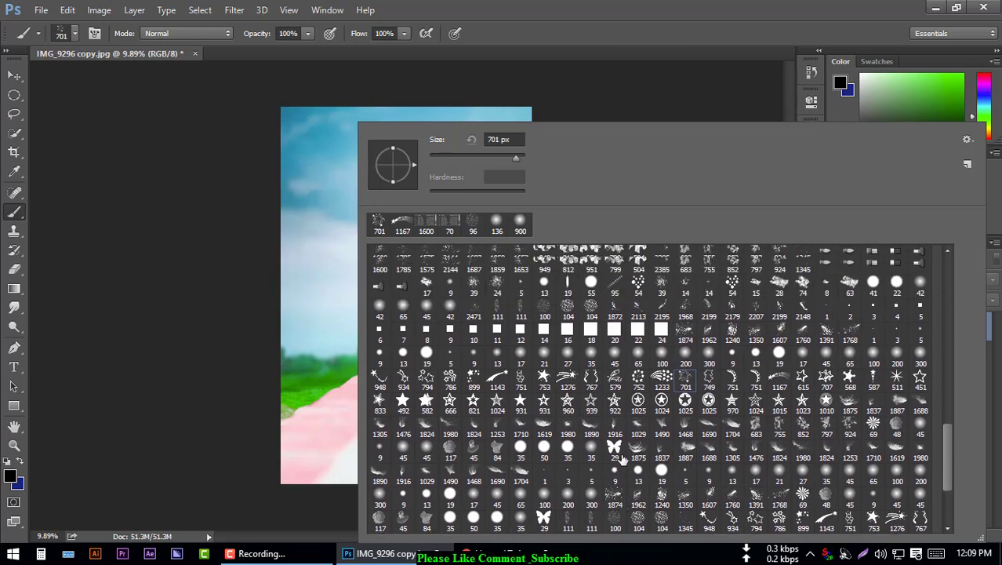
scroll(622, 458, up, 1)
scroll(621, 459, up, 1)
scroll(620, 459, up, 2)
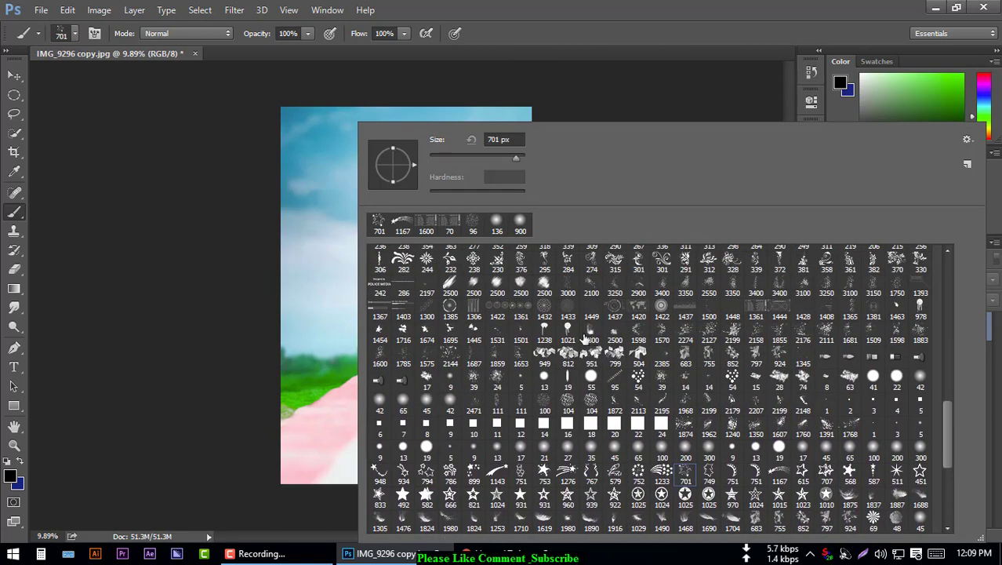
click(478, 310)
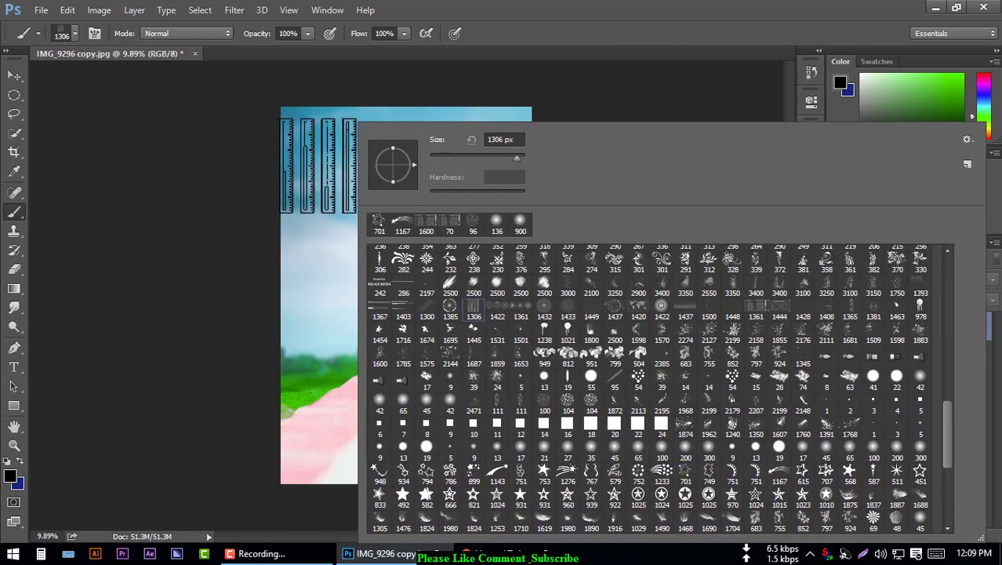
click(318, 165)
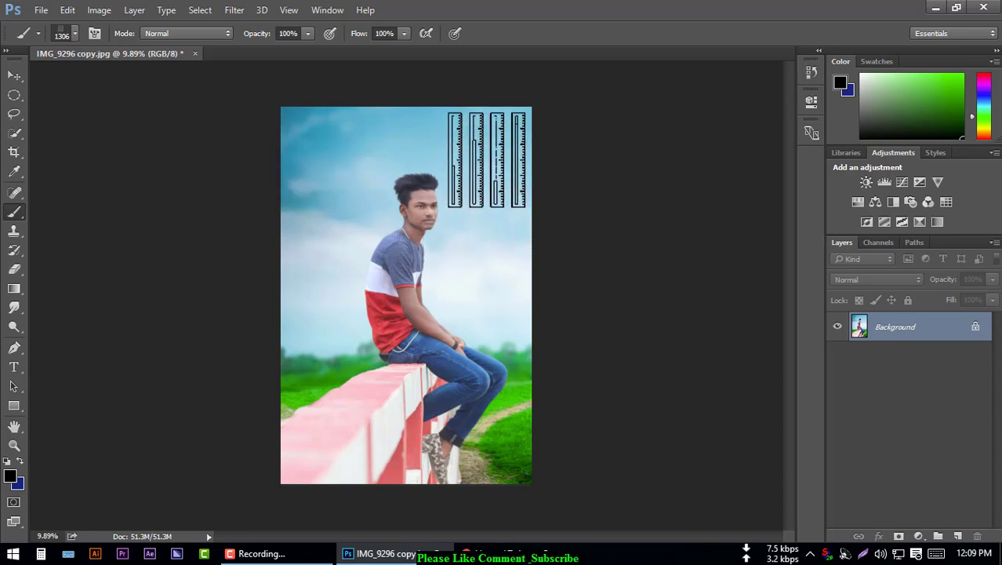
click(489, 156)
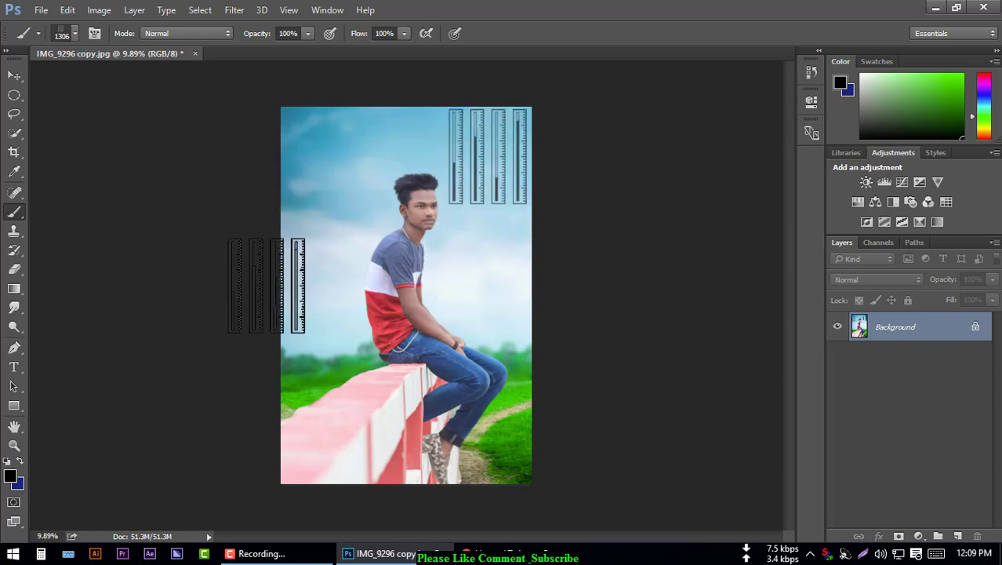
key(ctrl+z)
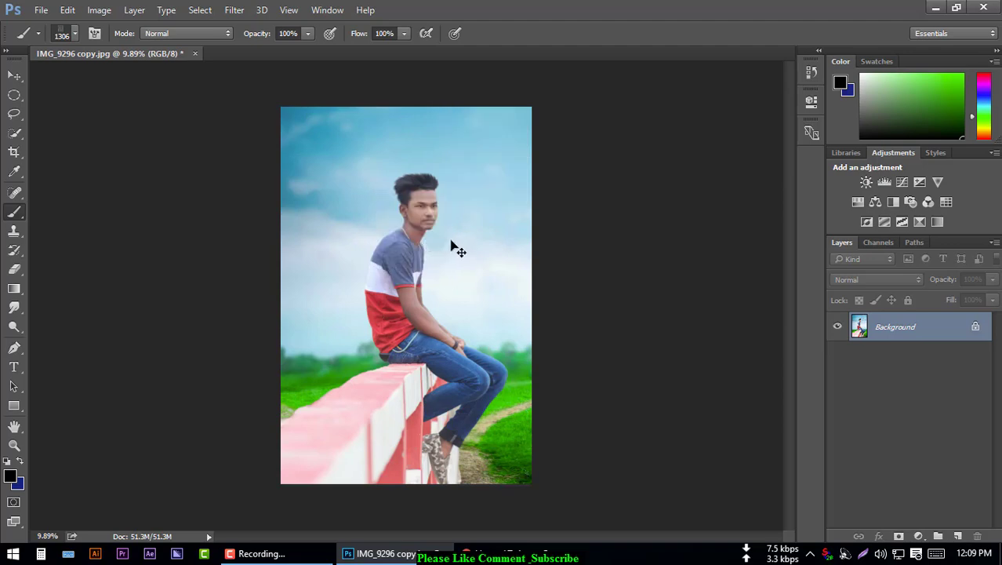
right_click(377, 123)
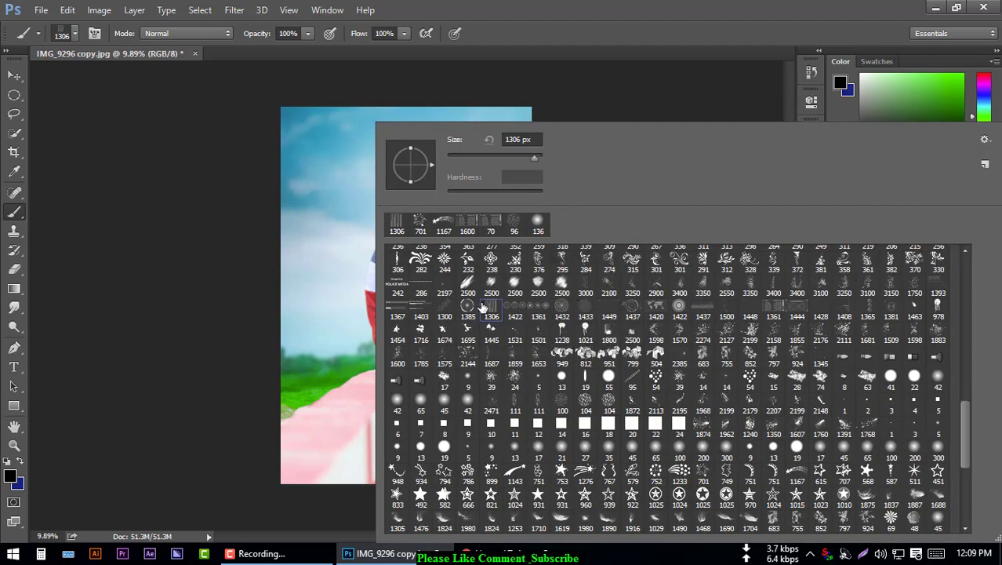
Step: Stamp a 1367 segmented-bar HUD at the top-left and a 1403 number readout on the left sky
click(395, 316)
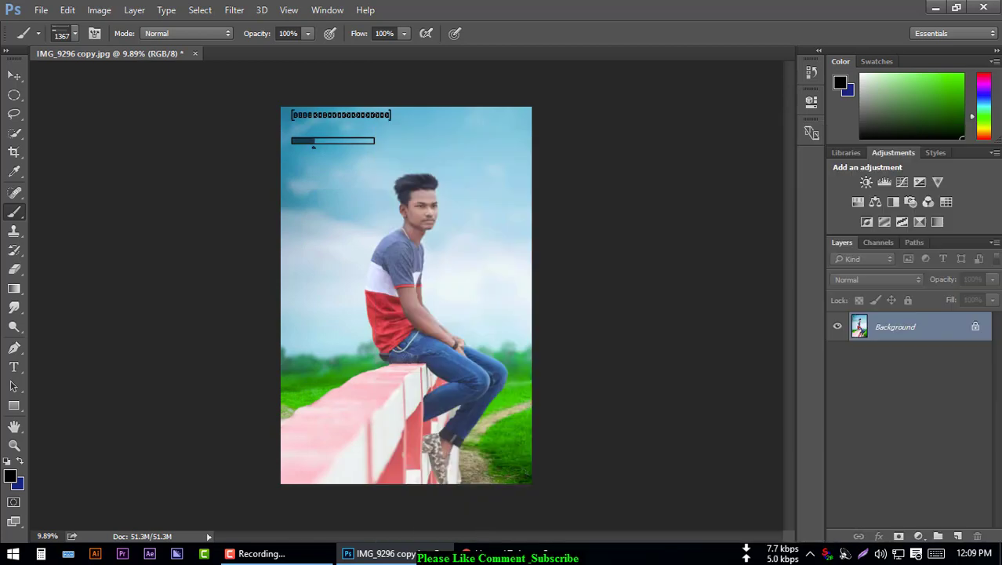
click(340, 127)
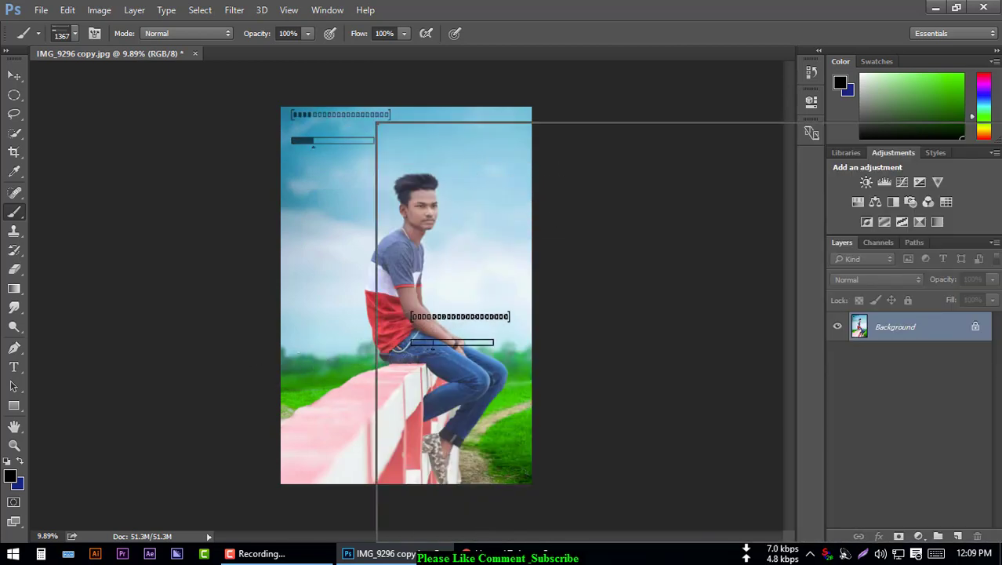
right_click(377, 123)
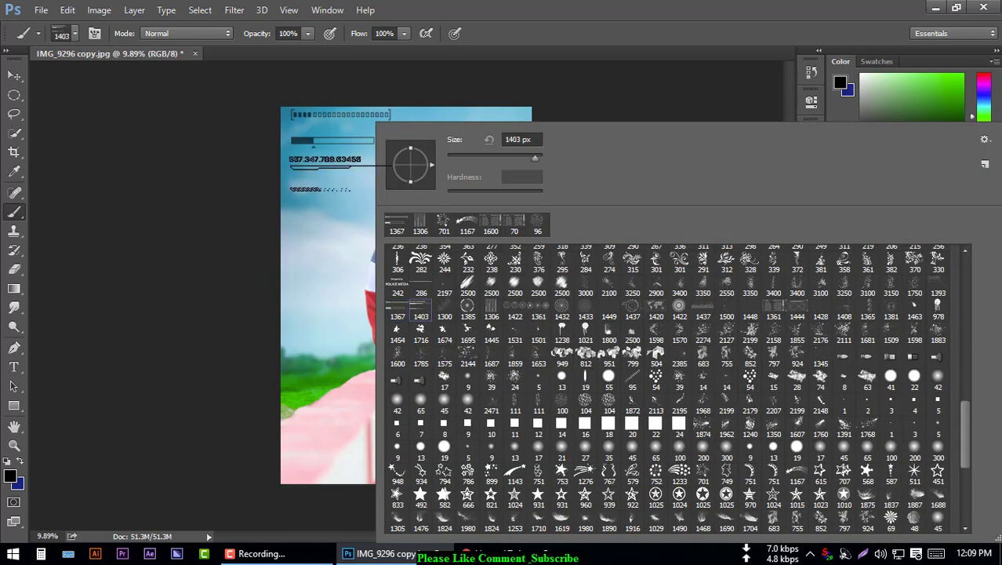
key(Escape)
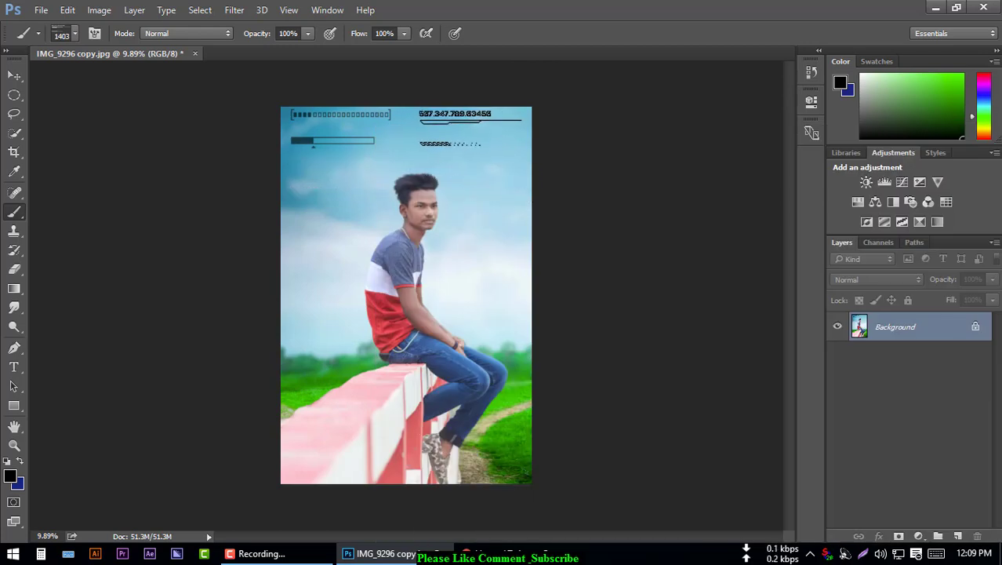
click(335, 218)
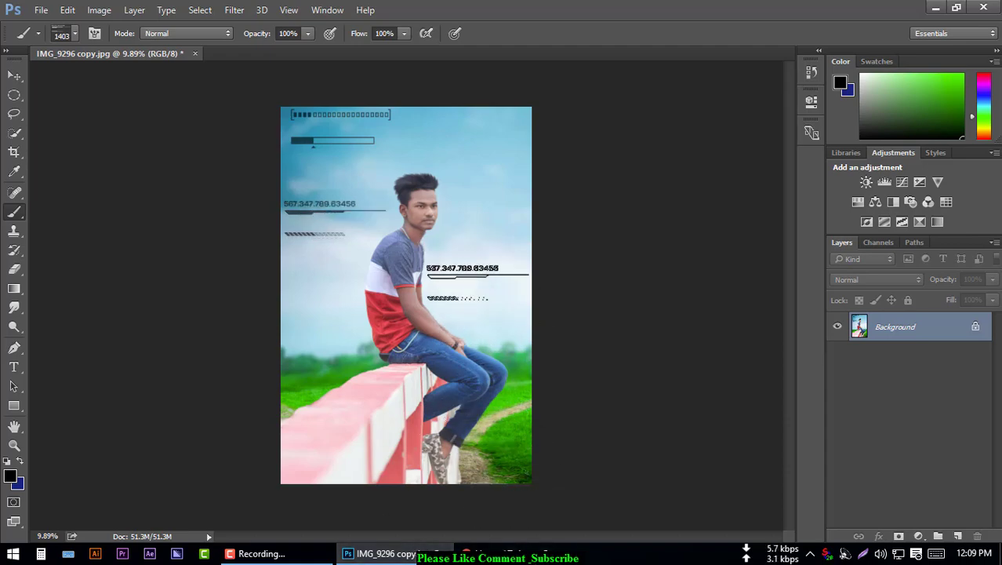
Step: Stamp circled-arrow icons on the lower-left wall with the 1300 brush
right_click(587, 332)
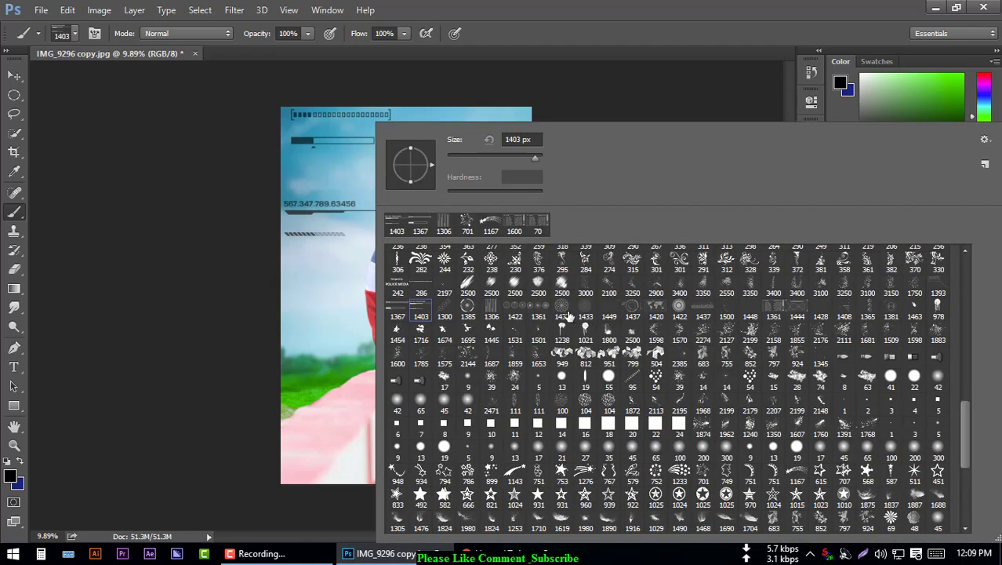
click(450, 312)
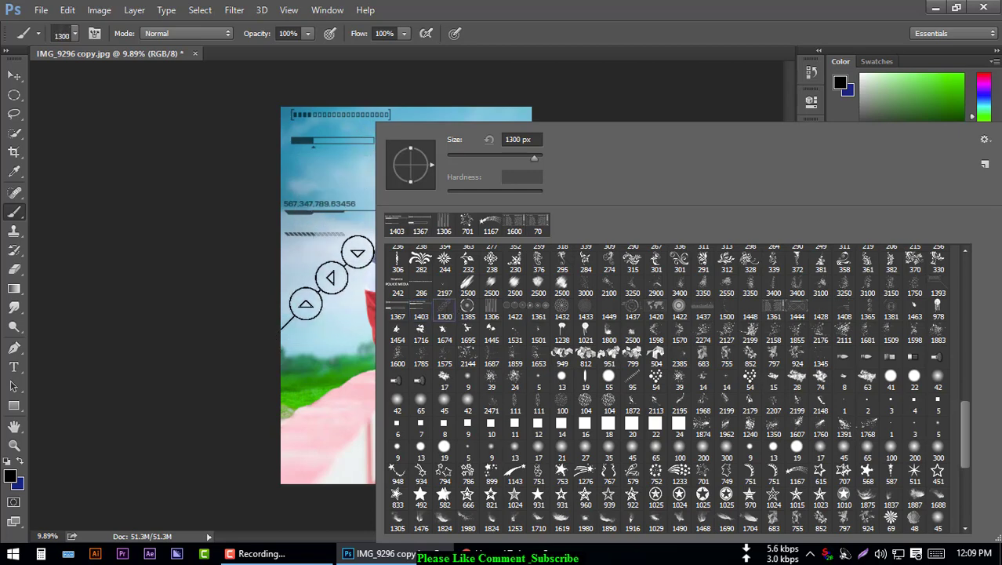
click(329, 261)
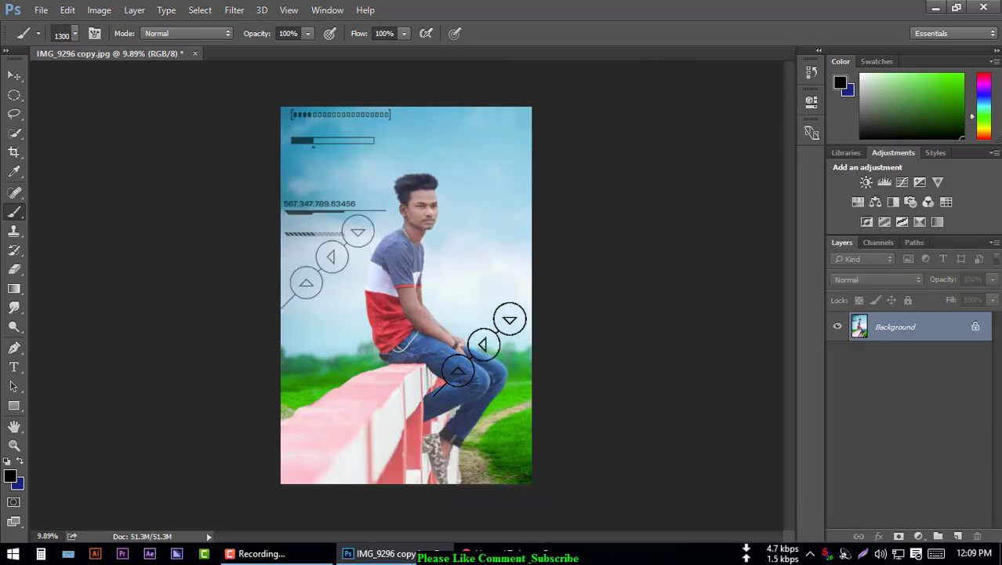
scroll(481, 354, down, 1)
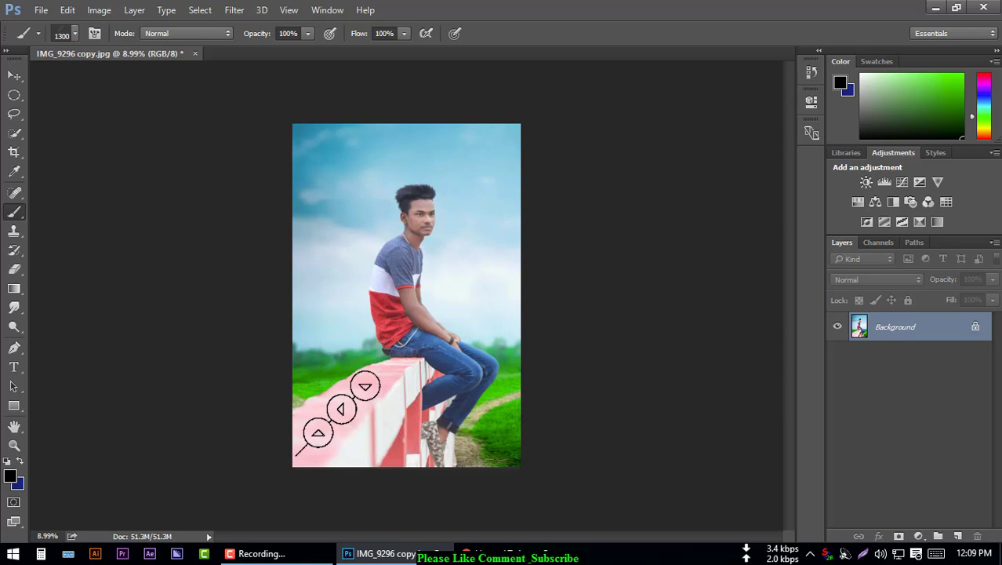
scroll(379, 453, up, 3)
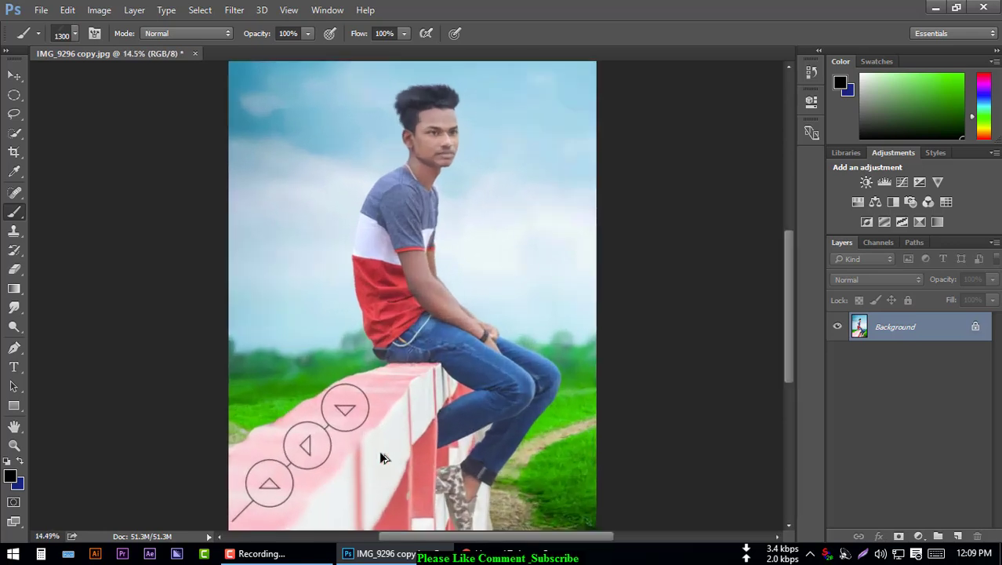
scroll(379, 450, down, 2)
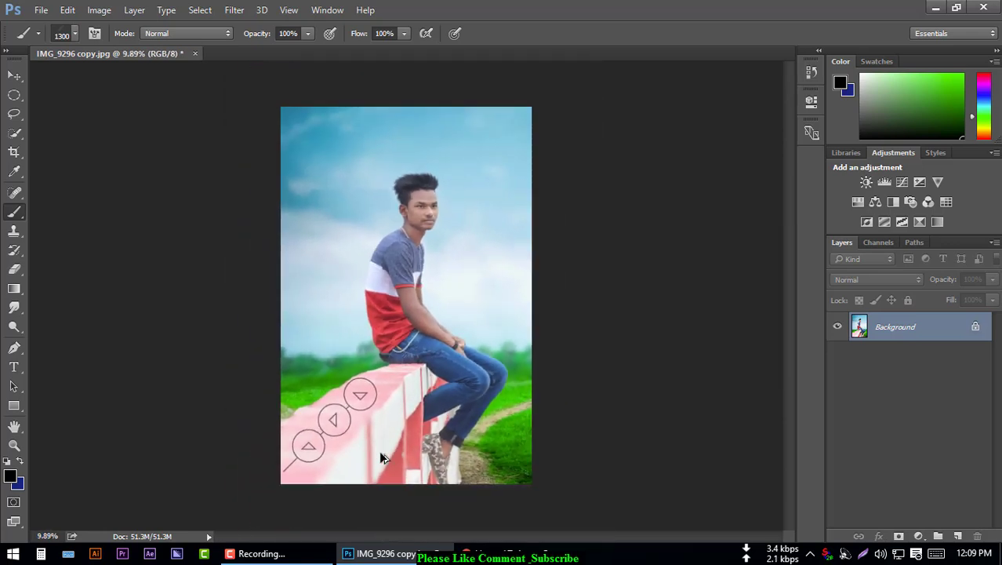
click(232, 10)
Step: In Camera Raw set Highlights +7, Shadows +39, Whites +48, Blacks -59 and Clarity -11
click(286, 95)
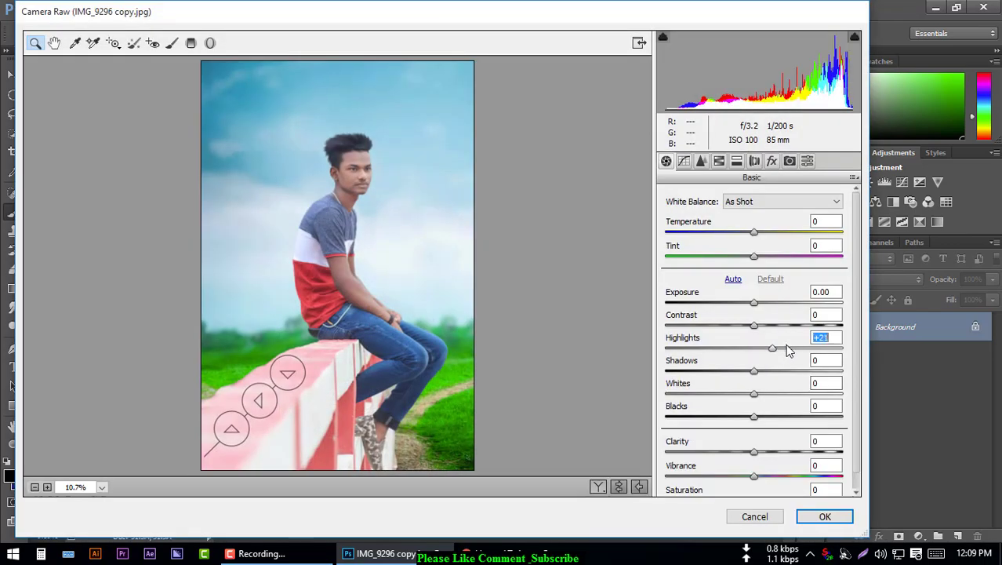
drag(788, 351, 698, 361)
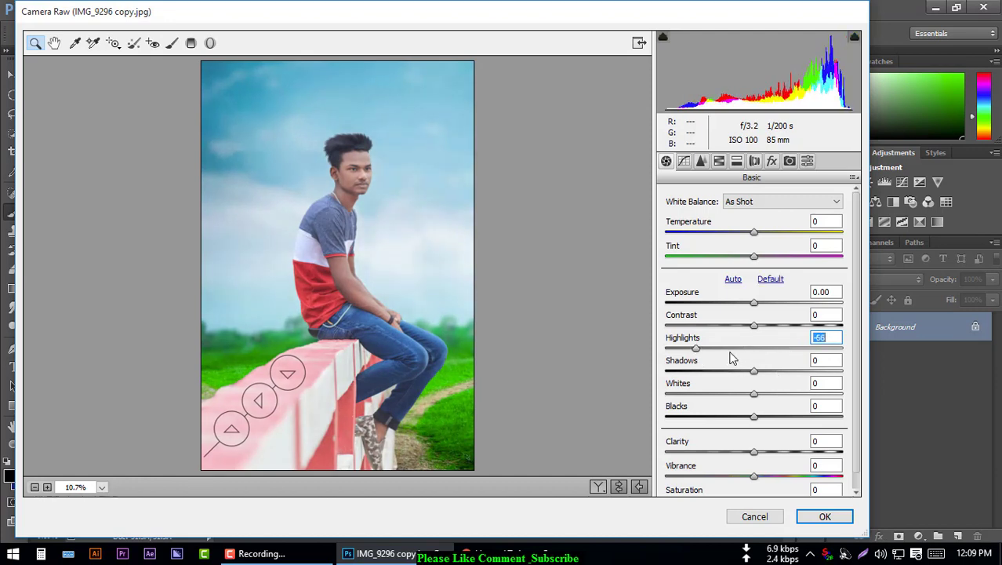
mouse_move(765, 376)
mouse_down()
mouse_move(813, 380)
mouse_move(791, 383)
mouse_move(796, 395)
mouse_up()
drag(722, 351, 761, 352)
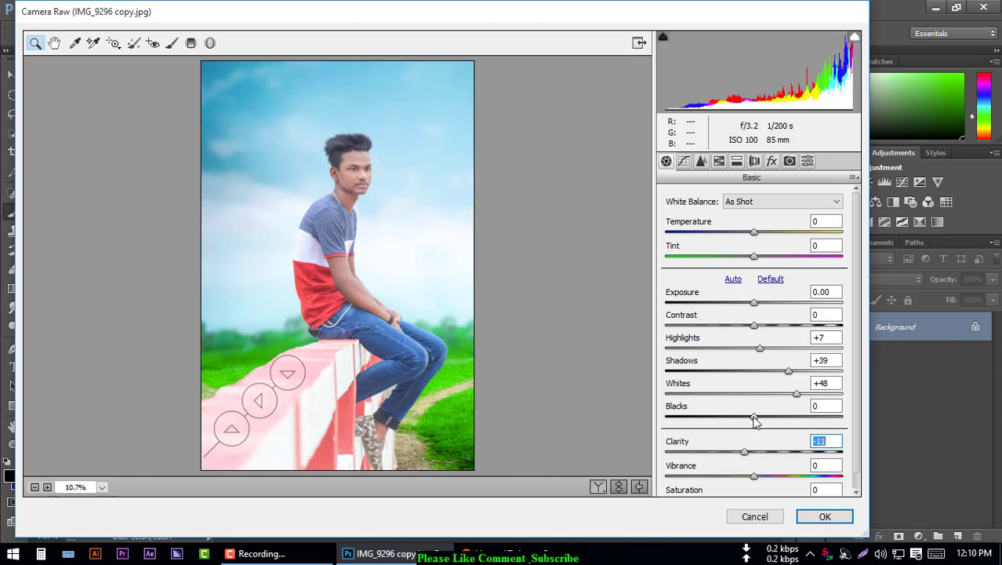
mouse_move(754, 420)
mouse_down()
mouse_move(721, 418)
mouse_move(704, 430)
mouse_up()
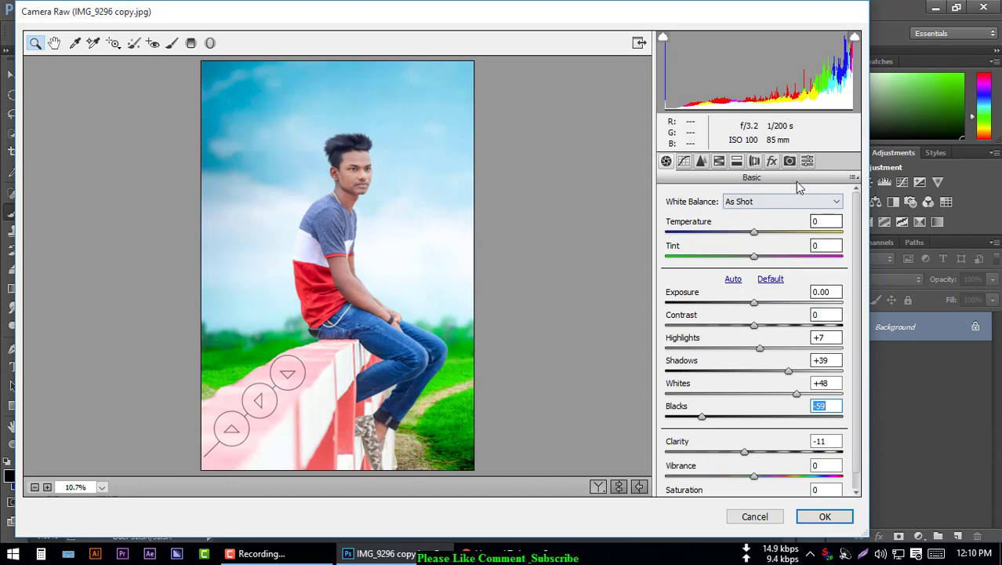
Step: Add a -22 post-crop vignette and apply the Camera Raw grade
click(771, 163)
drag(751, 353, 741, 357)
click(825, 516)
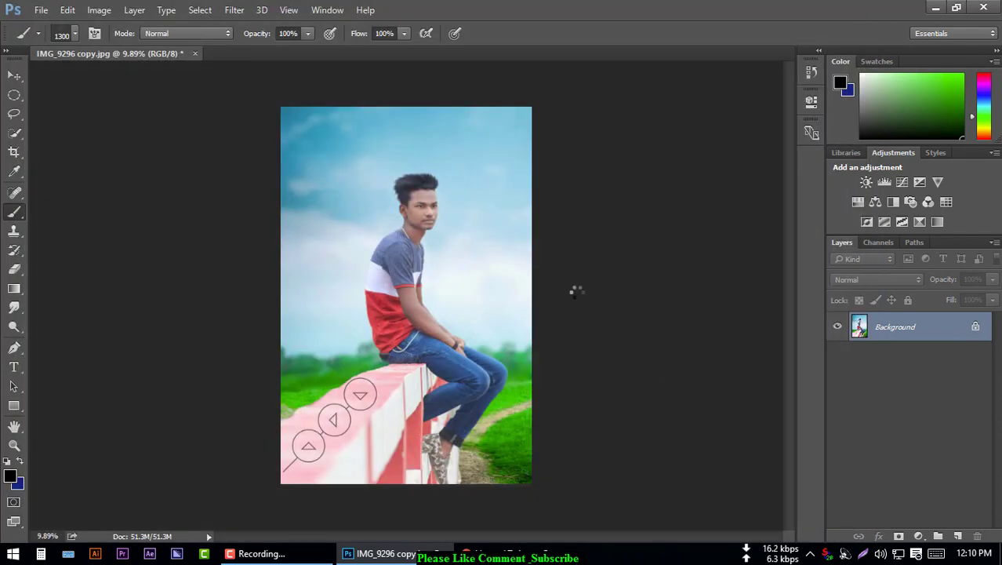
scroll(439, 192, up, 3)
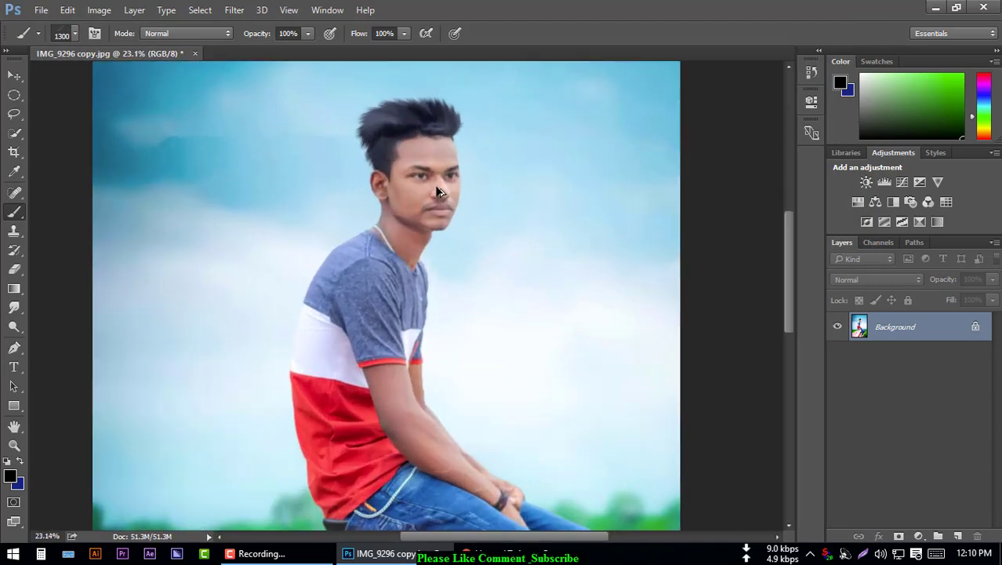
scroll(439, 192, up, 2)
scroll(439, 193, down, 2)
scroll(411, 237, down, 3)
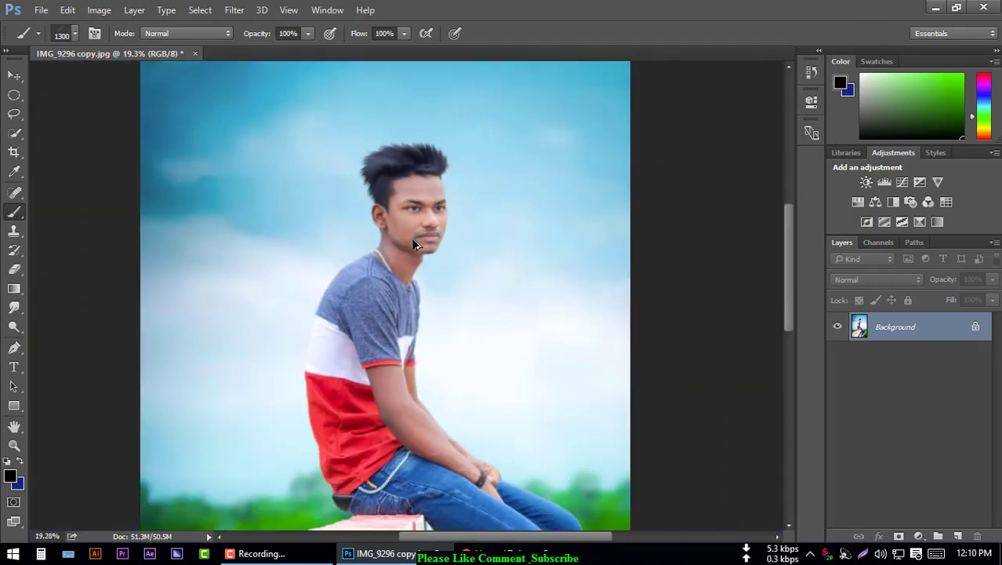
scroll(410, 238, down, 3)
Step: Place Efx Rsk Rew Bow.png from the D: drive at the top of the photo
click(41, 9)
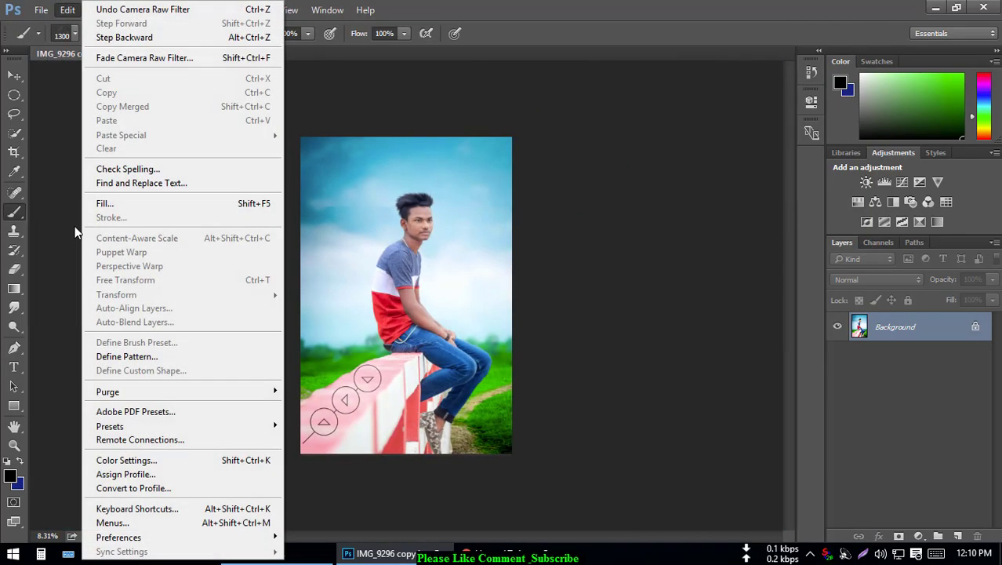
mouse_move(41, 10)
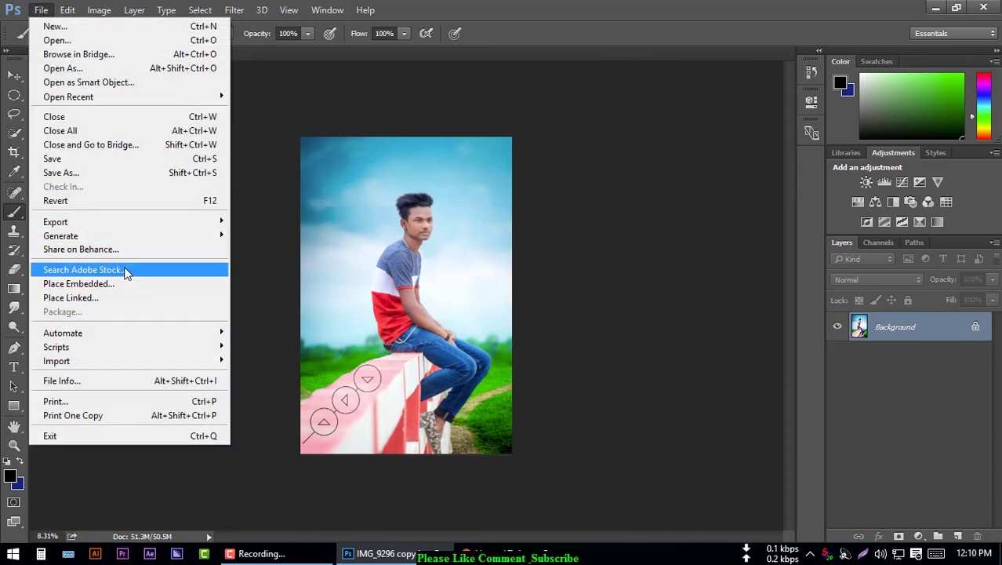
click(110, 284)
click(78, 252)
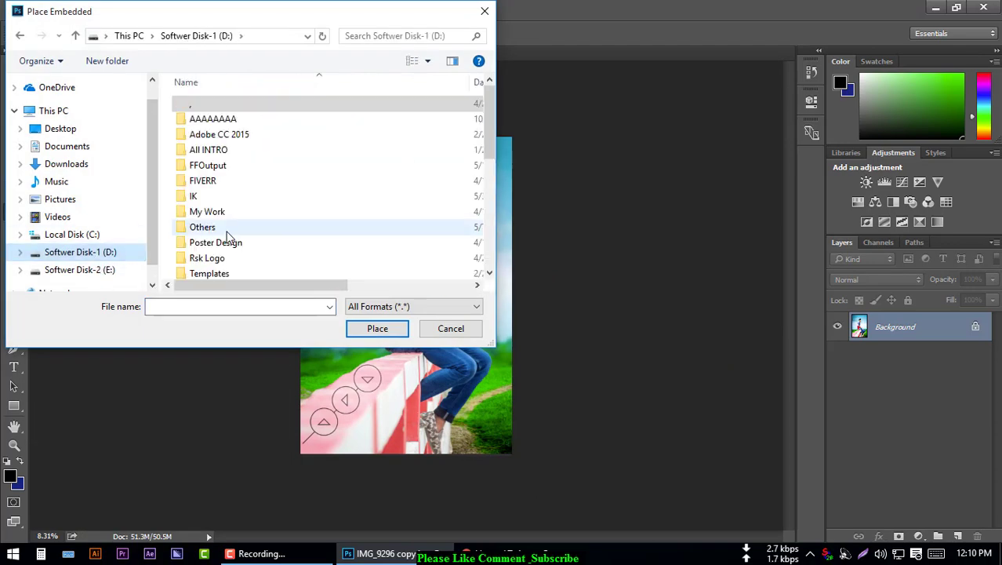
scroll(227, 237, down, 2)
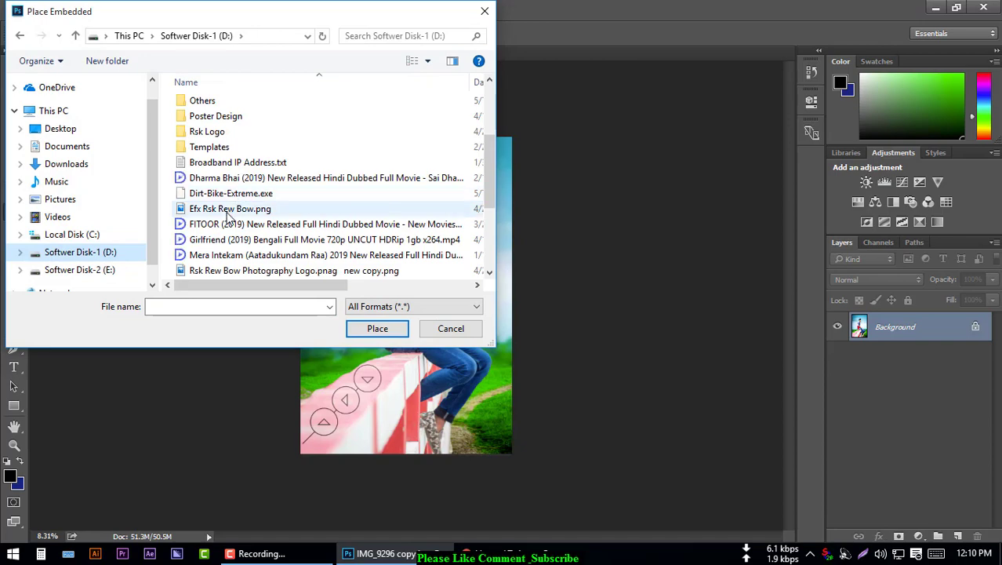
double_click(227, 210)
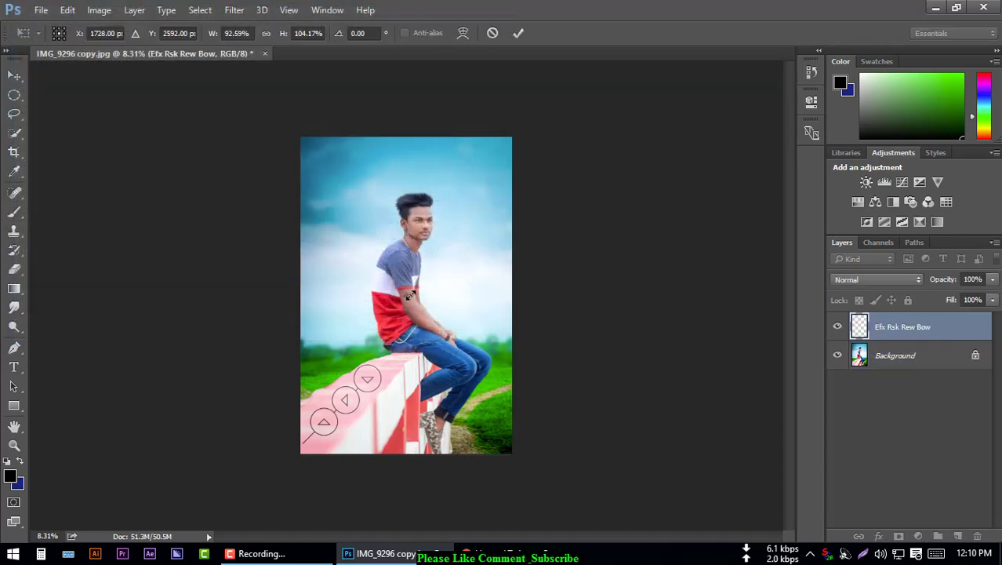
mouse_move(409, 294)
mouse_down()
mouse_move(487, 215)
mouse_move(495, 174)
mouse_up()
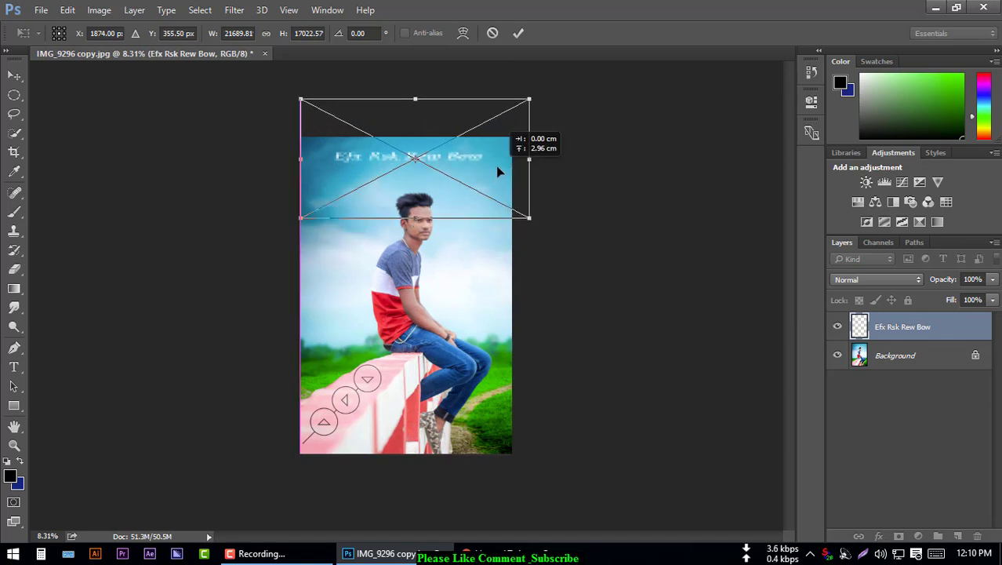
key(Return)
key(b)
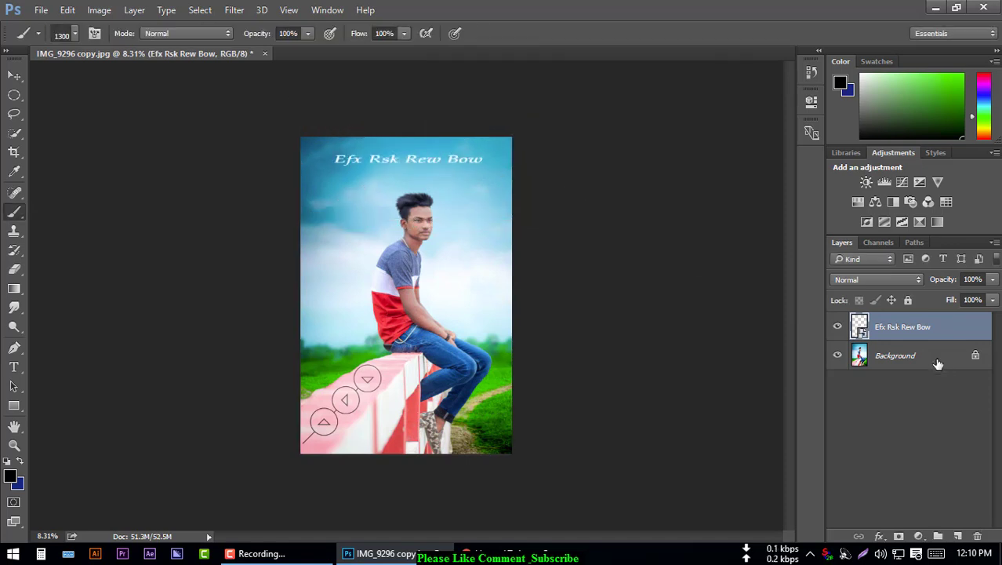
Step: Set the watermark to 45% opacity, resize it taller, and set fill to 56%
drag(947, 280, 908, 280)
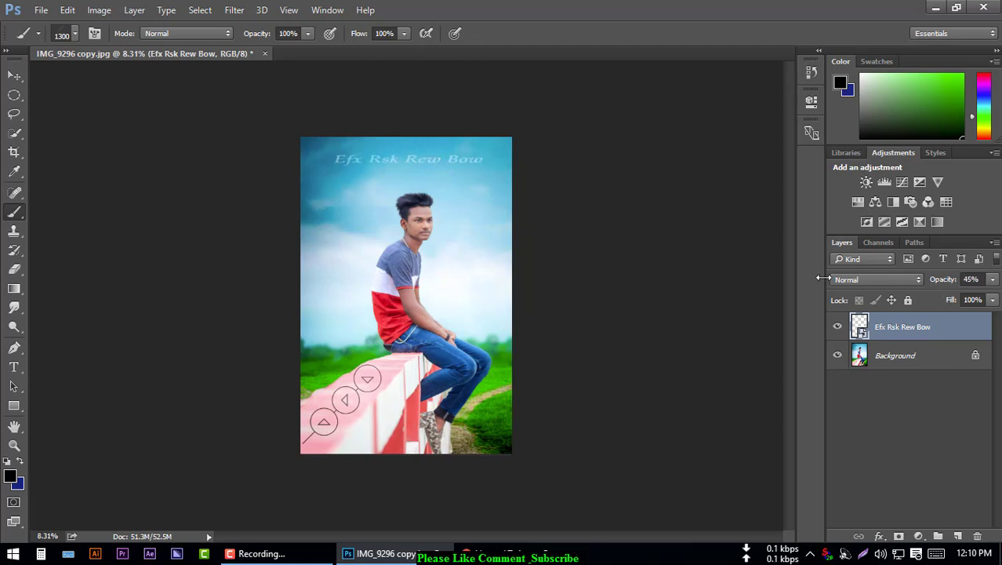
key(ctrl+t)
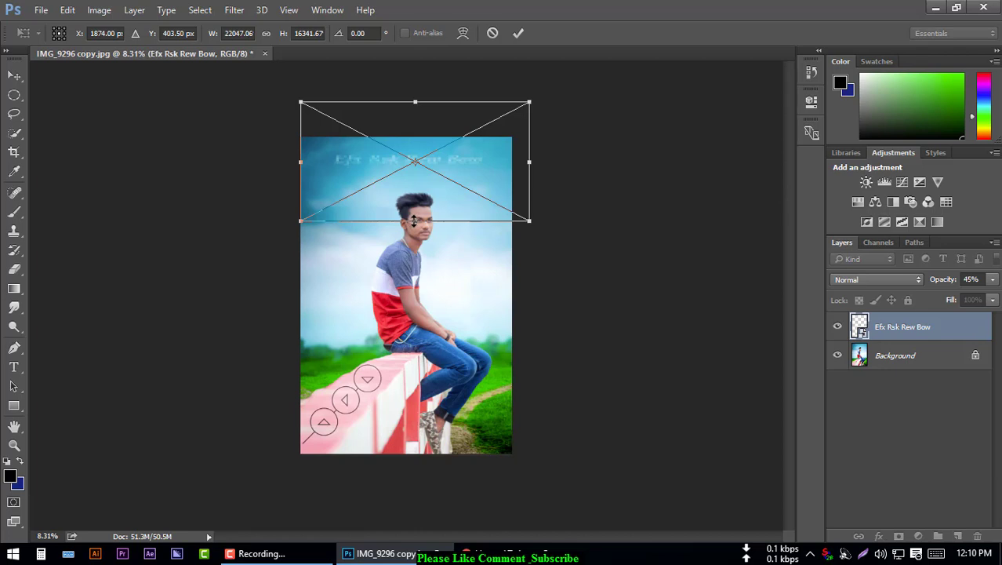
drag(415, 221, 416, 203)
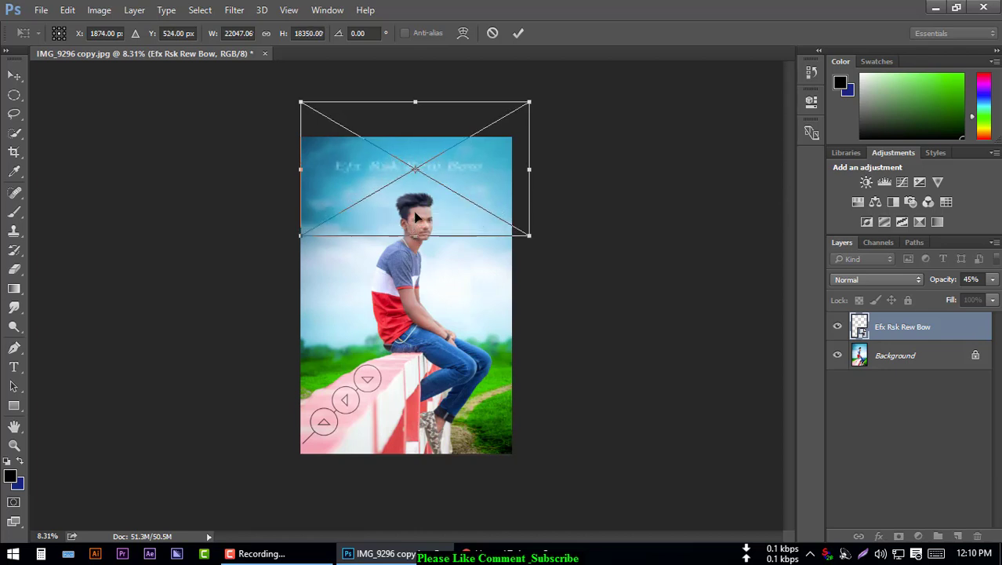
key(Return)
key(b)
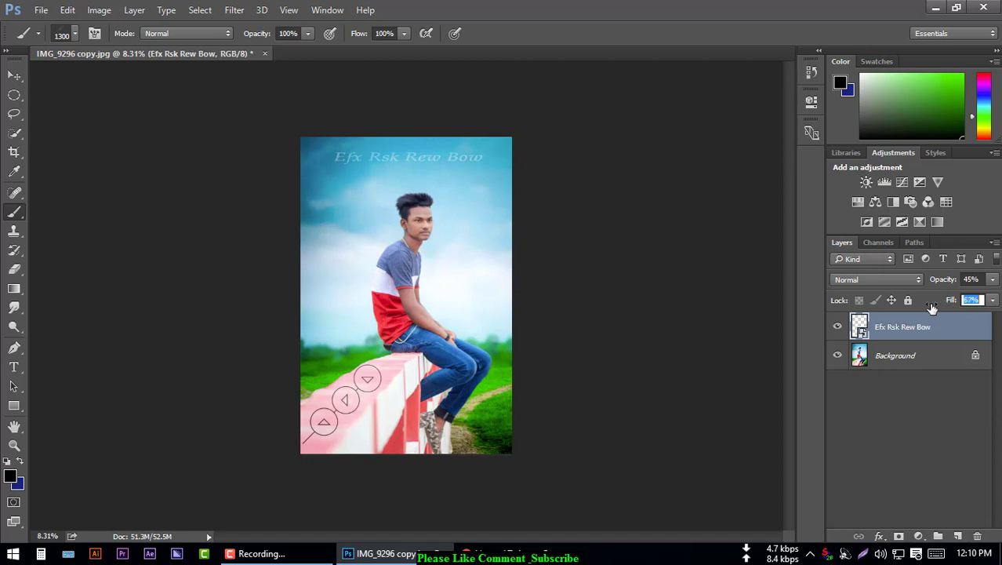
scroll(441, 259, up, 1)
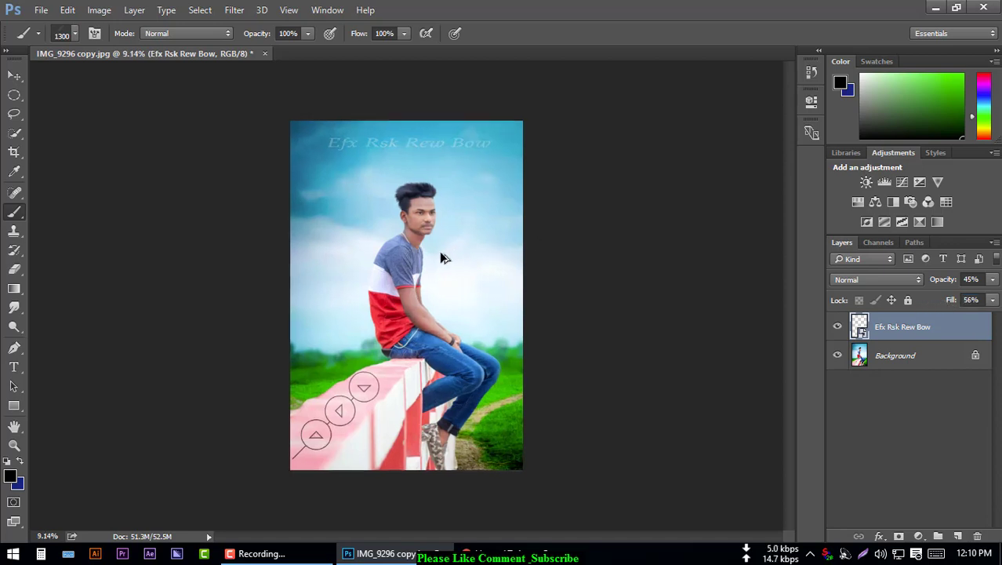
scroll(442, 258, up, 2)
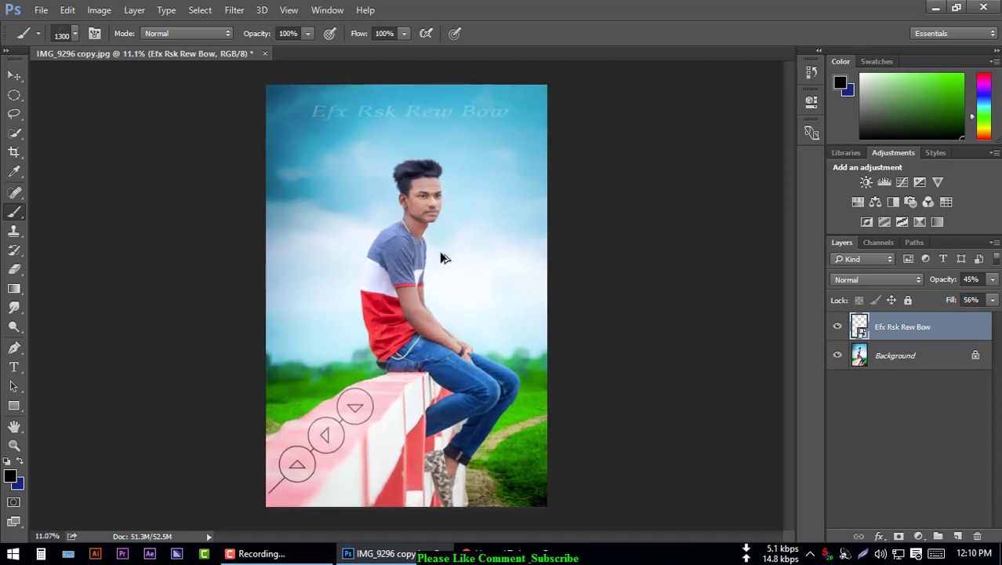
scroll(441, 257, down, 1)
Step: Place the Rsk Rew Bow Photography Logo PNG from the D: drive
click(40, 10)
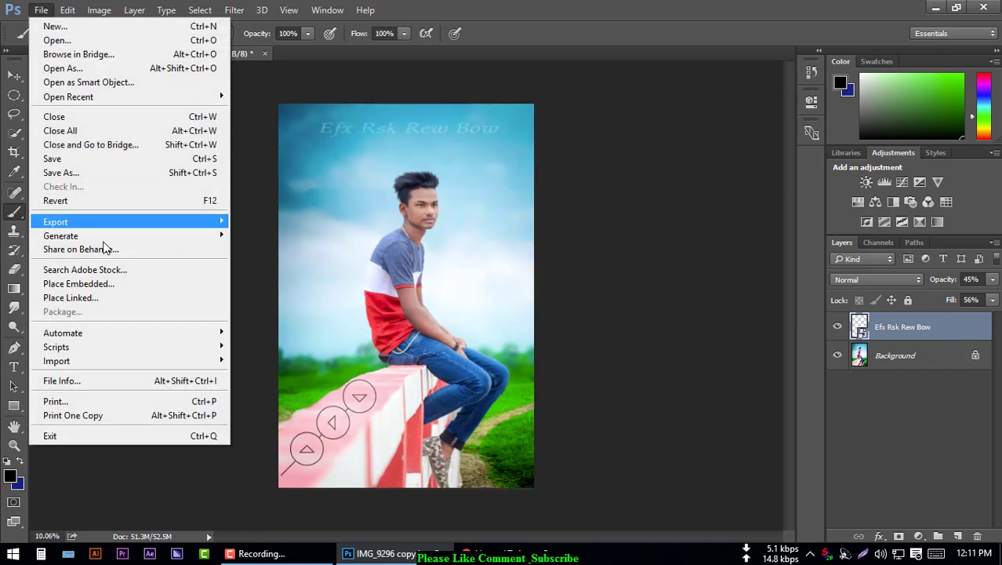
click(135, 267)
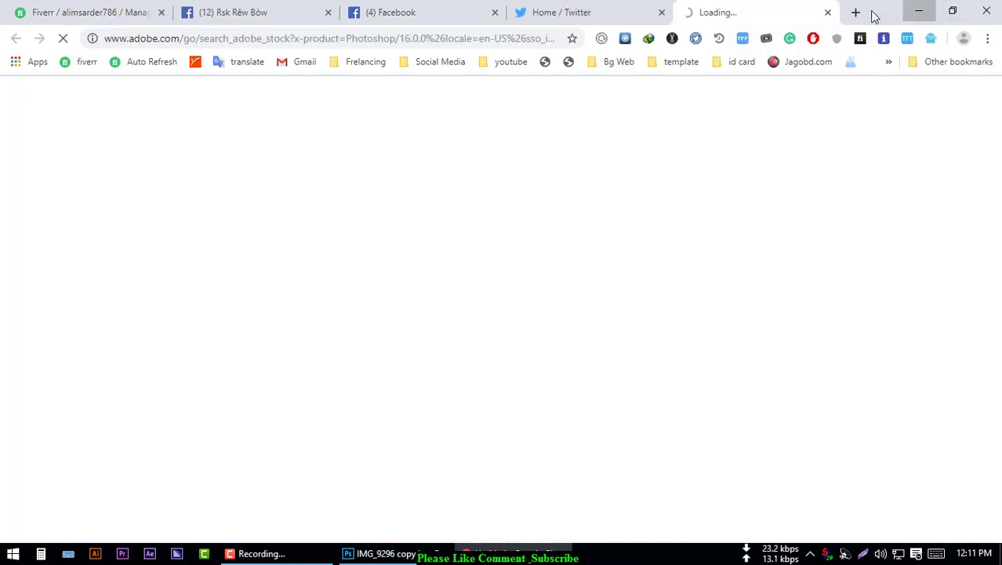
click(919, 12)
click(40, 9)
click(123, 283)
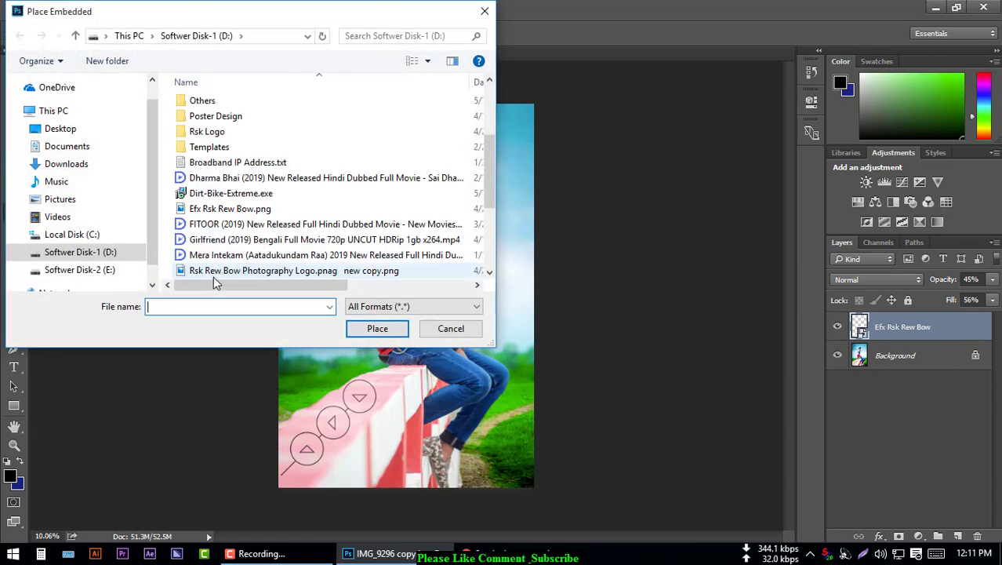
click(361, 252)
double_click(363, 268)
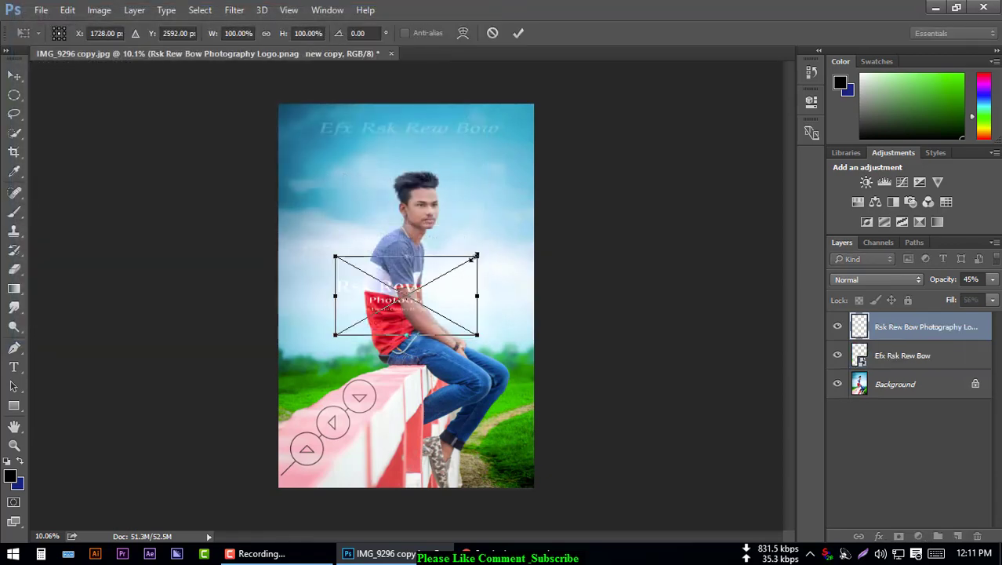
Step: Scale the logo down and position it on the lower-left grass above the wall
mouse_move(478, 252)
mouse_down()
mouse_move(377, 314)
mouse_move(325, 373)
mouse_move(343, 356)
mouse_up()
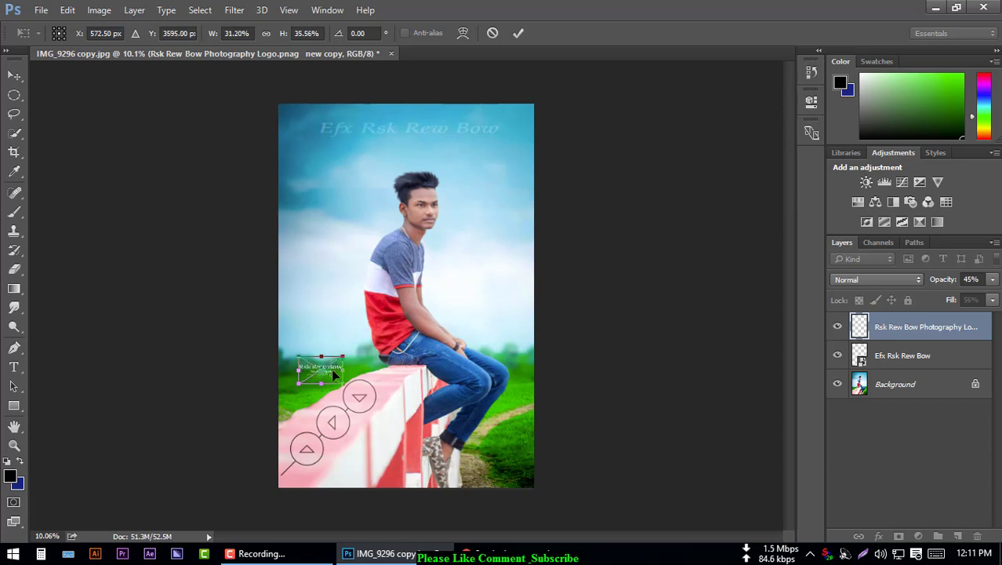
mouse_move(334, 363)
mouse_down()
mouse_move(327, 373)
mouse_move(415, 432)
mouse_move(522, 431)
mouse_move(519, 491)
mouse_move(512, 326)
mouse_up()
key(Return)
key(b)
scroll(512, 326, up, 5)
scroll(532, 338, down, 3)
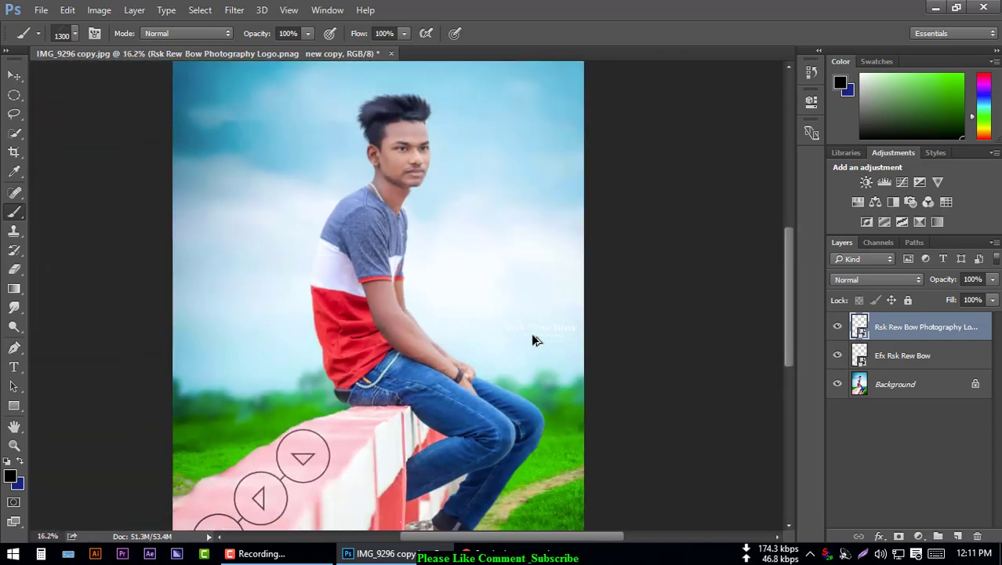
scroll(533, 337, down, 2)
mouse_move(524, 331)
mouse_down()
mouse_move(284, 355)
mouse_move(305, 378)
mouse_up()
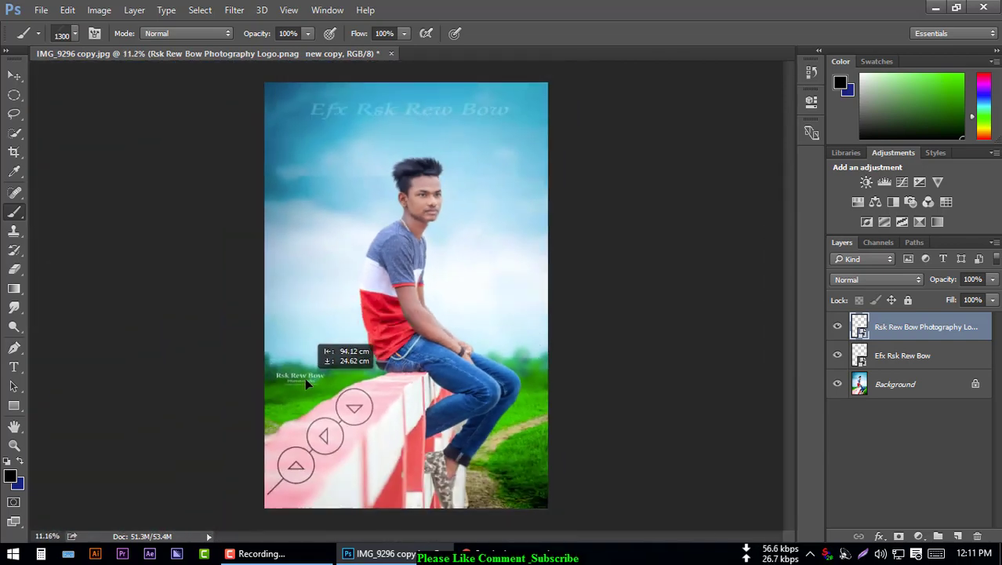
scroll(343, 362, down, 1)
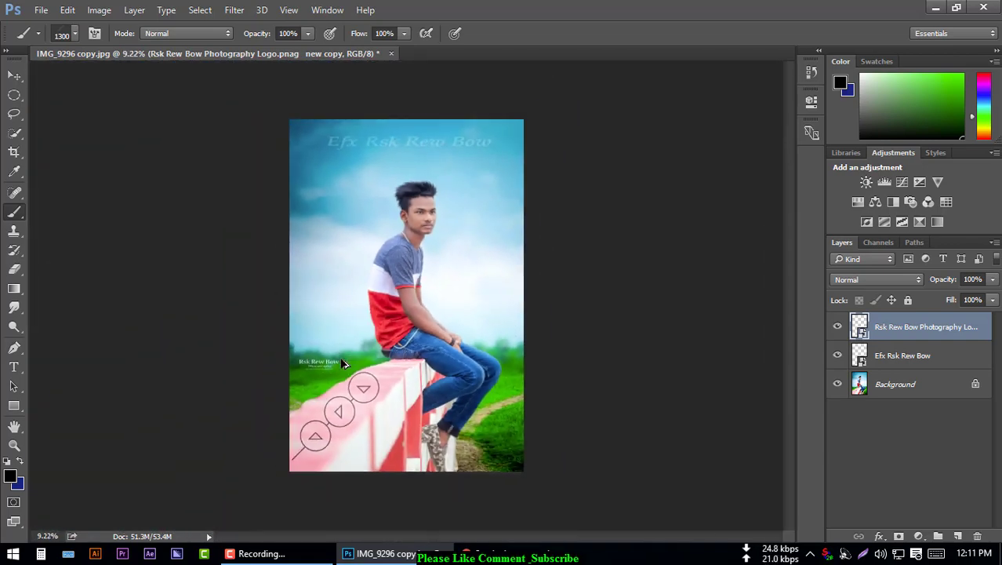
Step: Set the painting colour to fence-sampled pink fc7c91 and brush it on the Background layer's fence
right_click(17, 214)
click(78, 209)
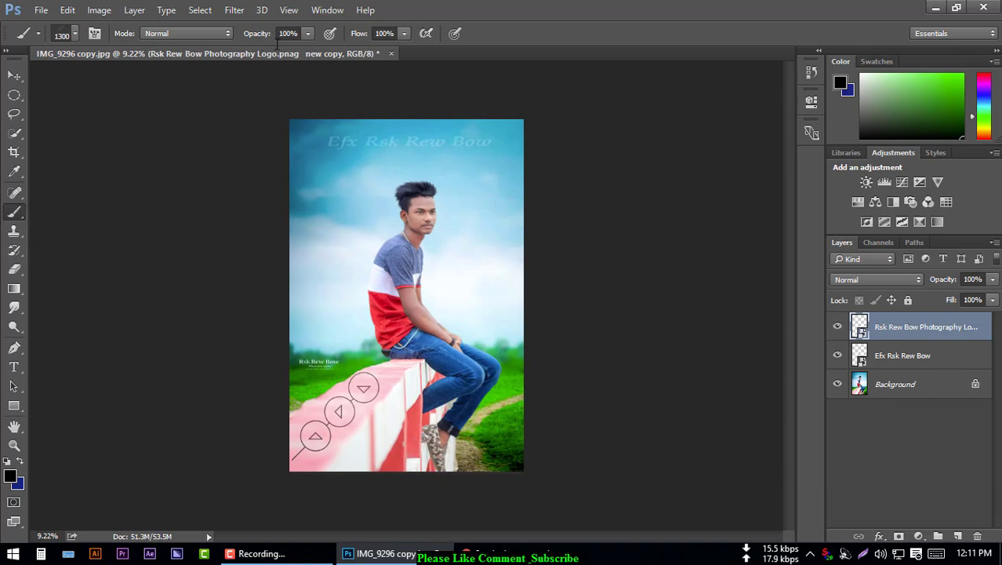
click(11, 476)
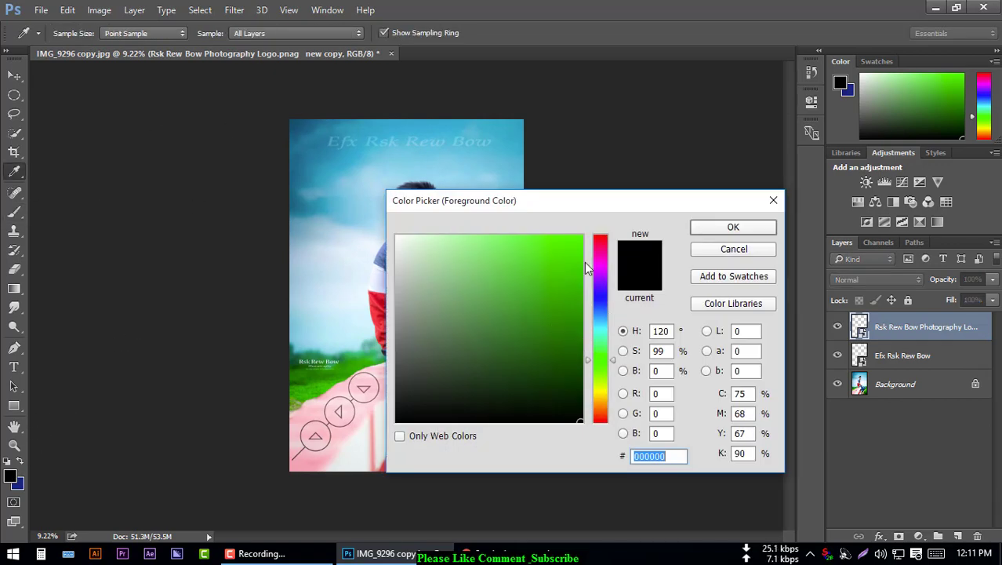
click(344, 430)
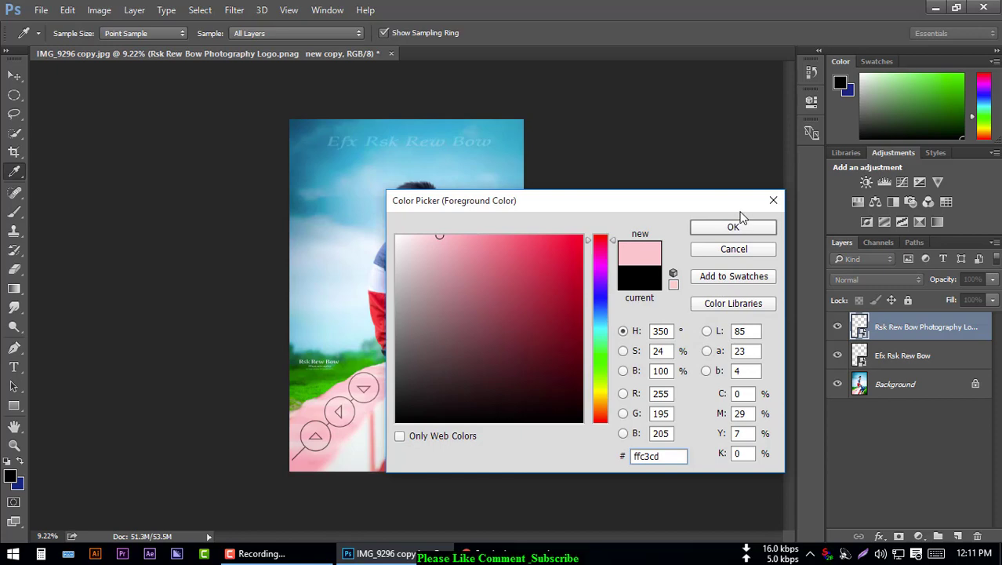
click(491, 237)
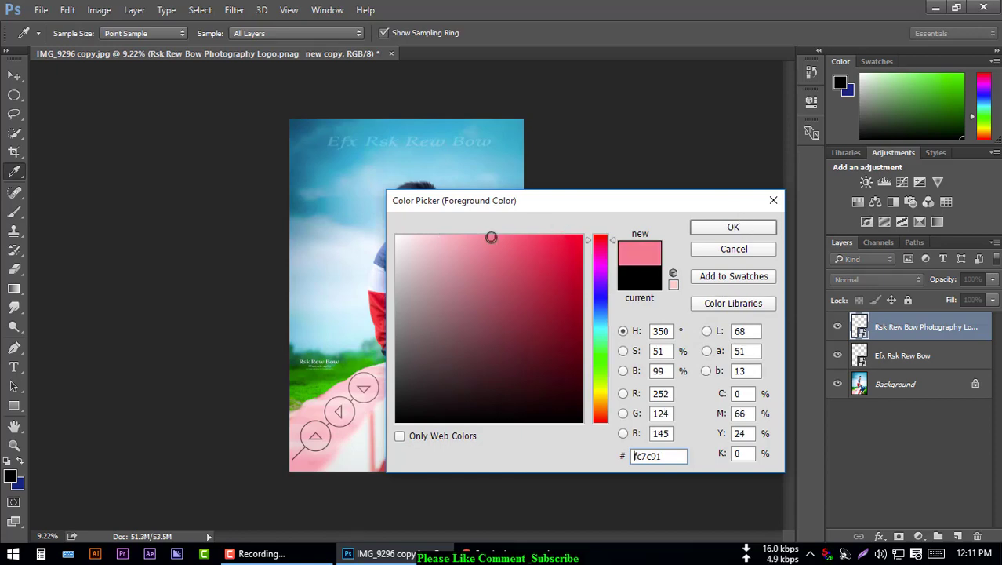
click(733, 226)
key(b)
click(902, 384)
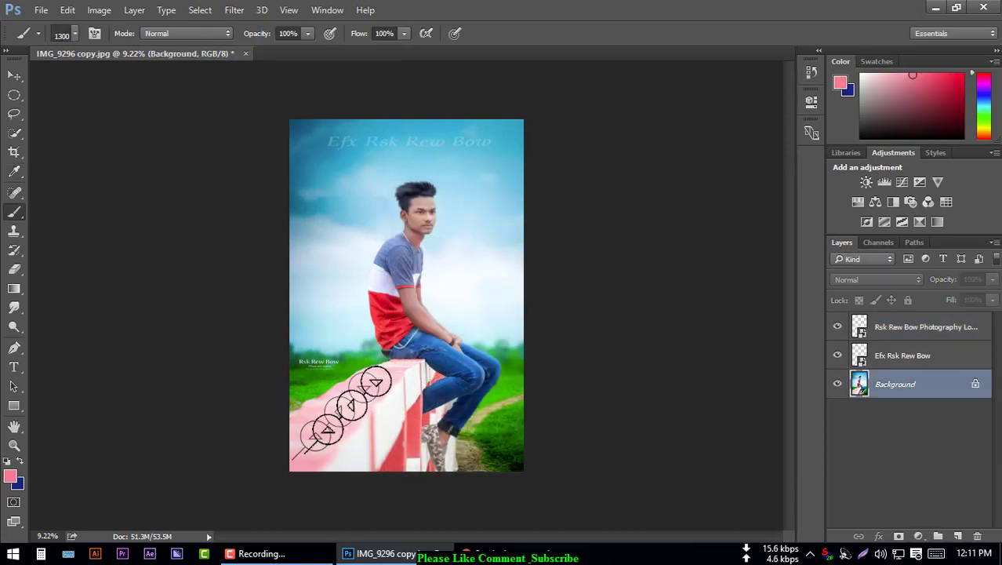
mouse_move(293, 459)
mouse_down()
mouse_move(430, 444)
mouse_move(334, 420)
mouse_up()
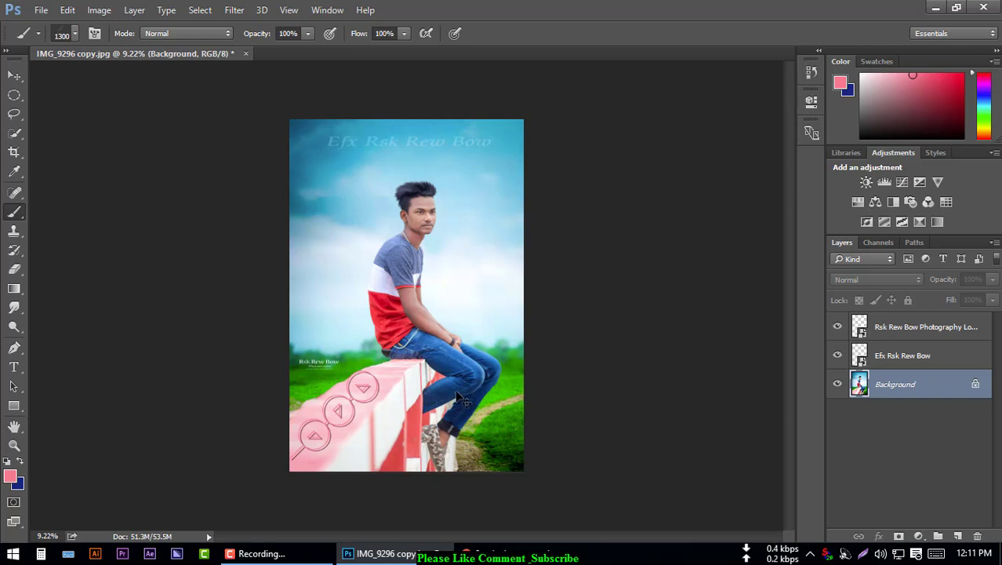
Step: Choose the 282 px splatter ornament brush and undo a test stroke on the sky
right_click(14, 211)
click(61, 211)
right_click(63, 208)
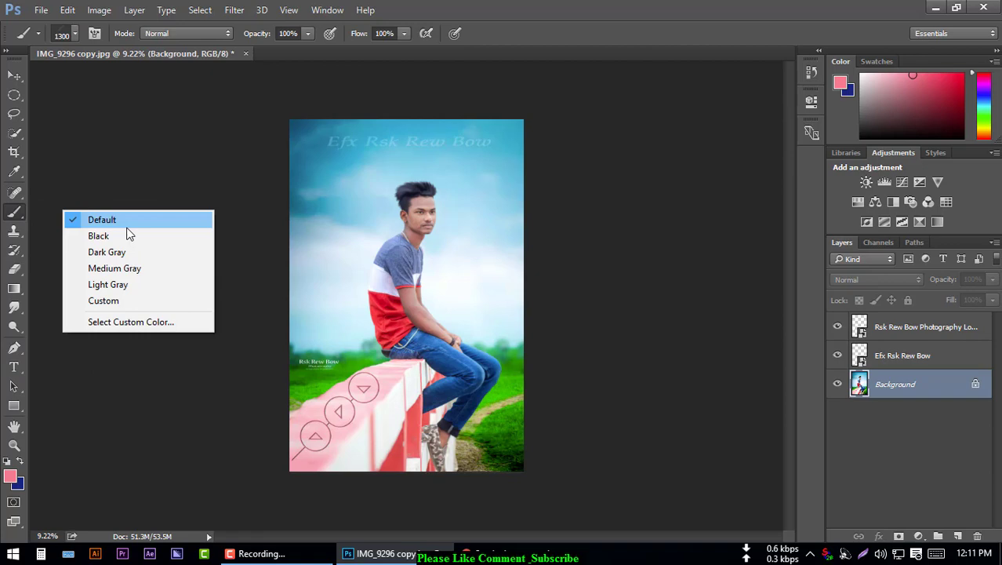
click(290, 191)
right_click(361, 193)
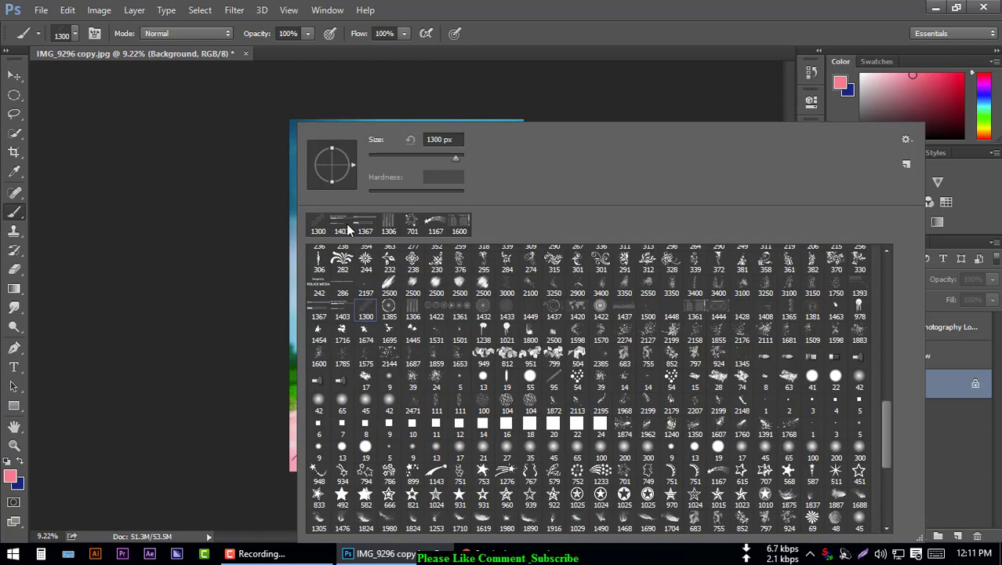
scroll(342, 265, up, 1)
scroll(342, 265, up, 1)
click(361, 366)
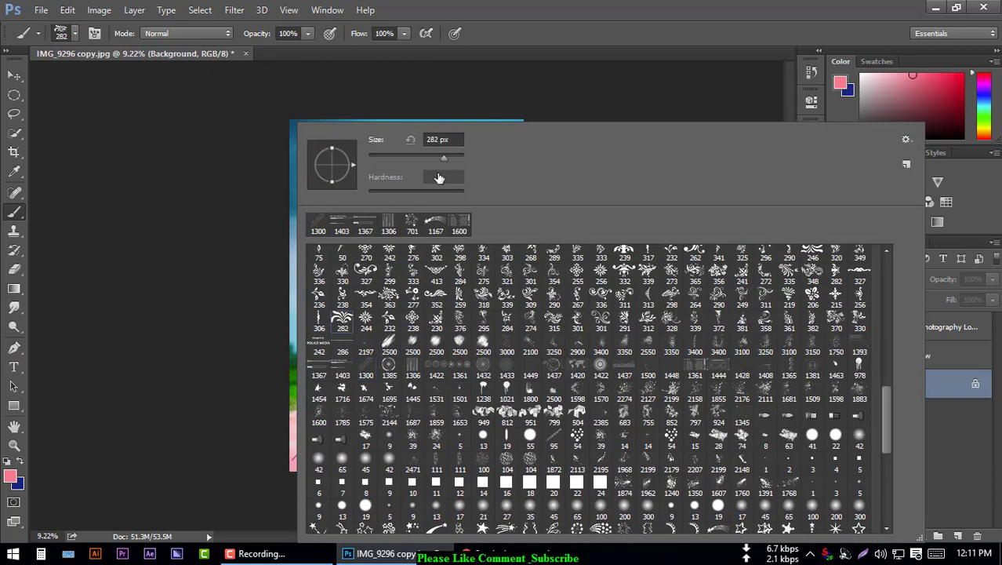
key(Return)
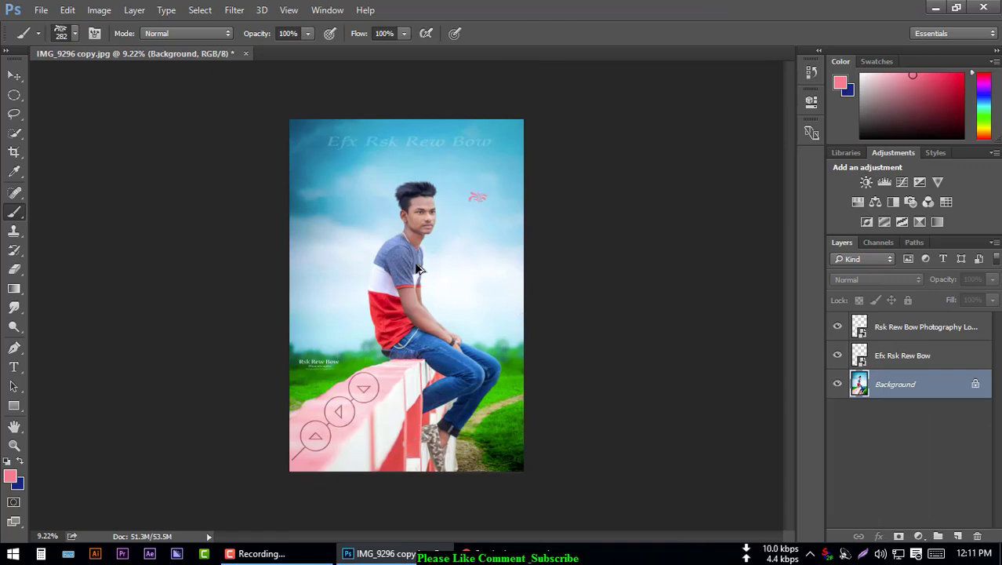
drag(313, 172, 317, 283)
key(ctrl+z)
Step: Undo a pink test stamp and set the ornament brush size to 1000 px
right_click(330, 123)
drag(475, 160, 492, 157)
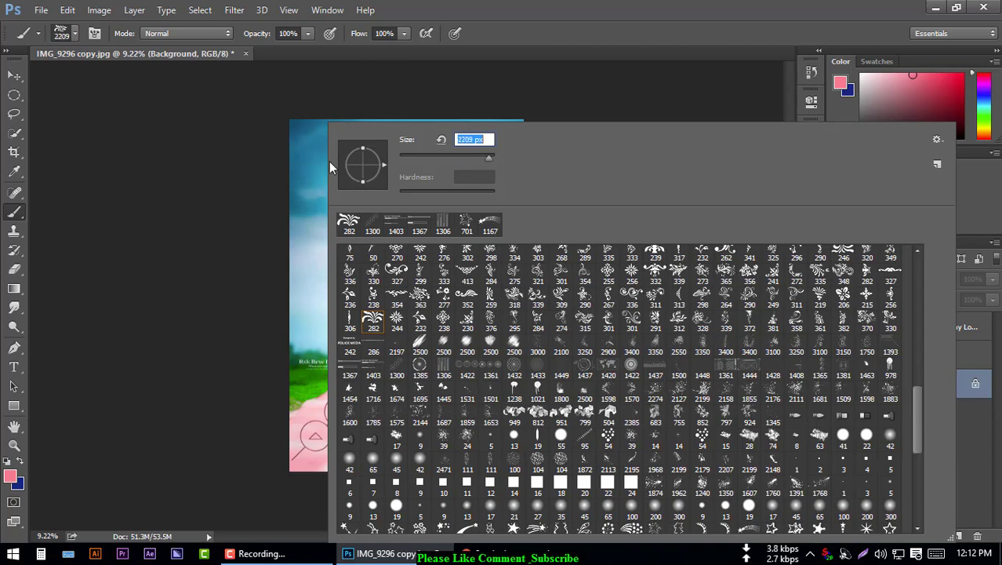
key(Return)
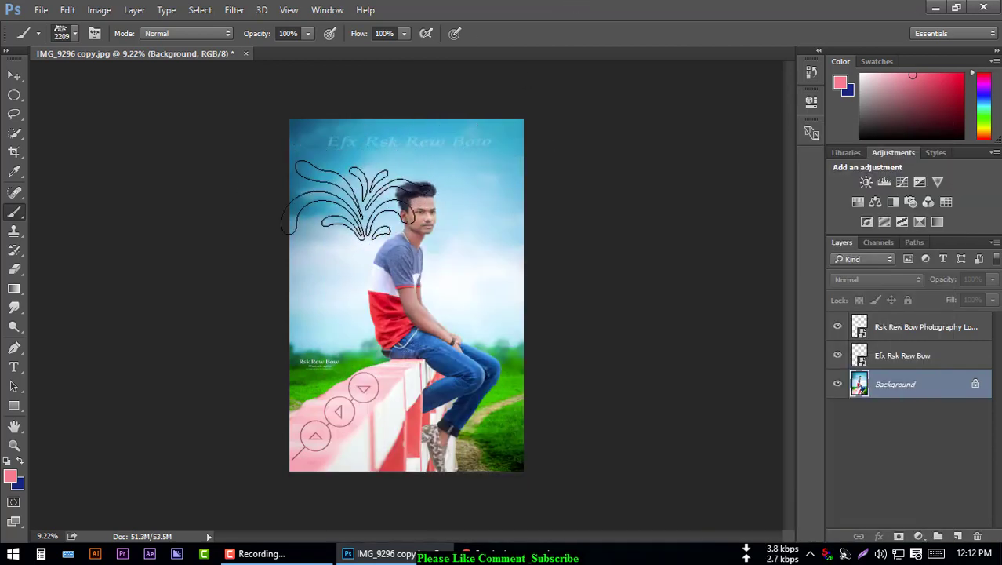
click(342, 193)
scroll(537, 359, down, 1)
key(ctrl+z)
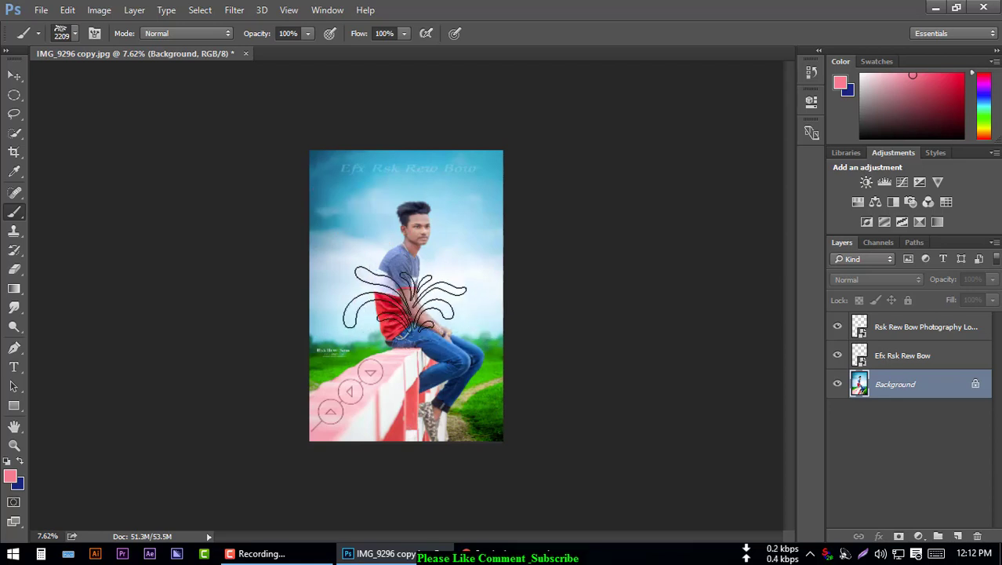
key(bracketleft)
key(bracketleft)
key(bracketleft)
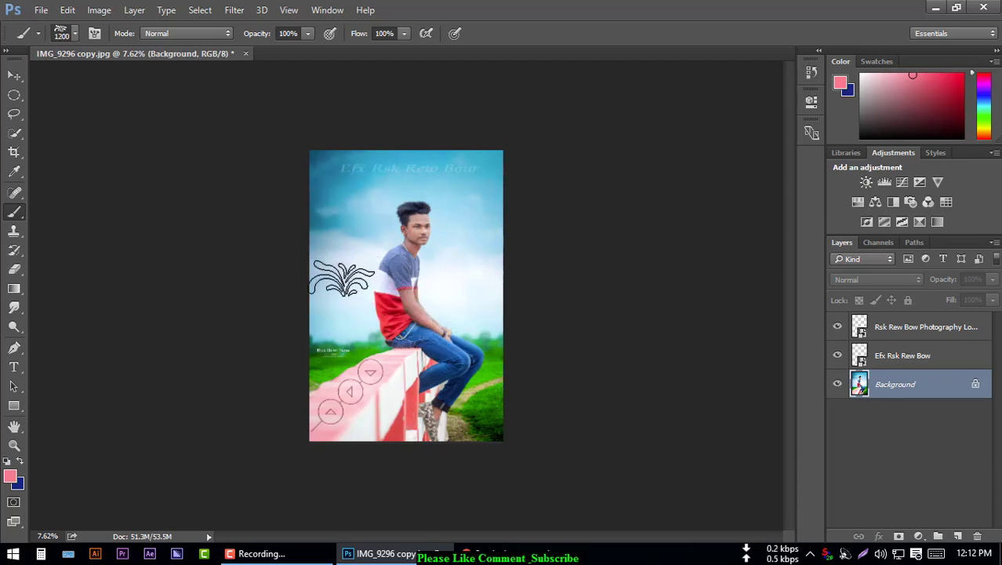
key(bracketleft)
key(bracketleft)
key(bracketleft)
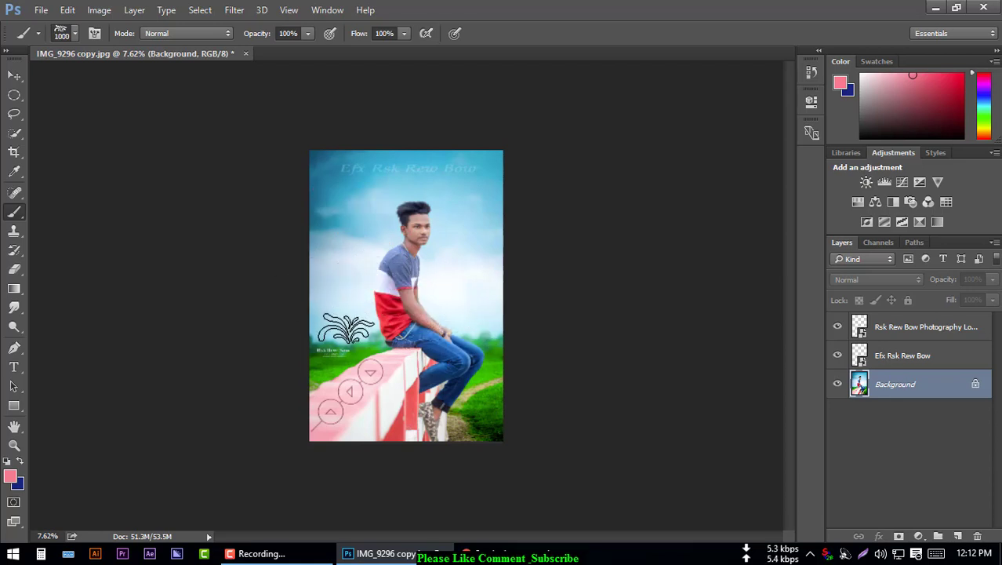
Step: Set the foreground colour to green and stamp an ornament left of the person, slightly lower
click(9, 475)
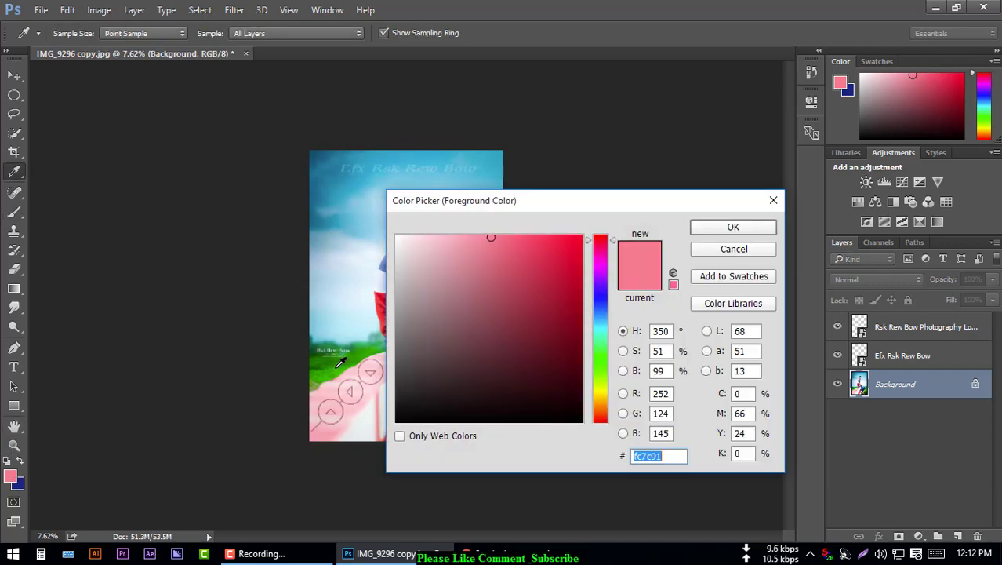
click(338, 360)
click(751, 227)
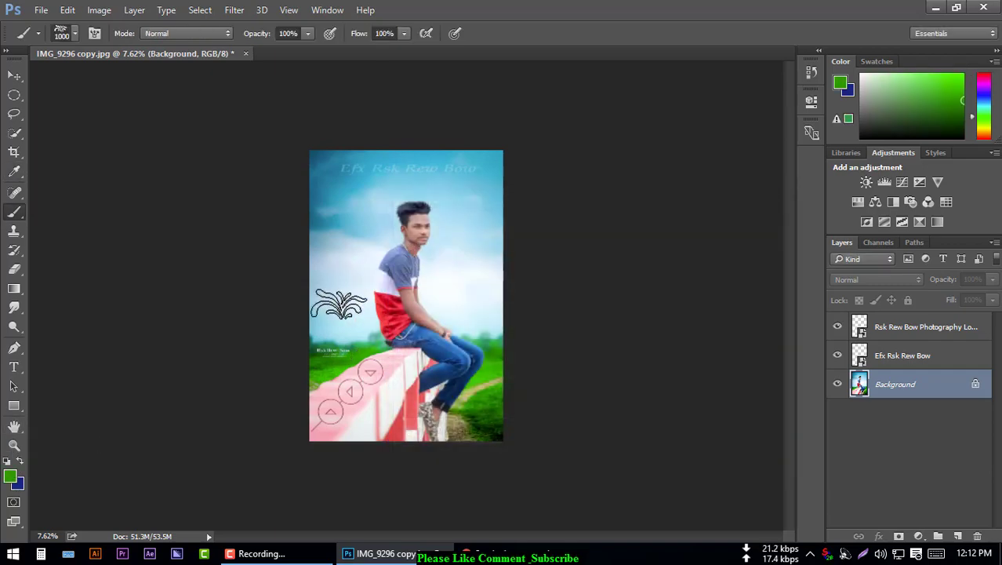
click(341, 327)
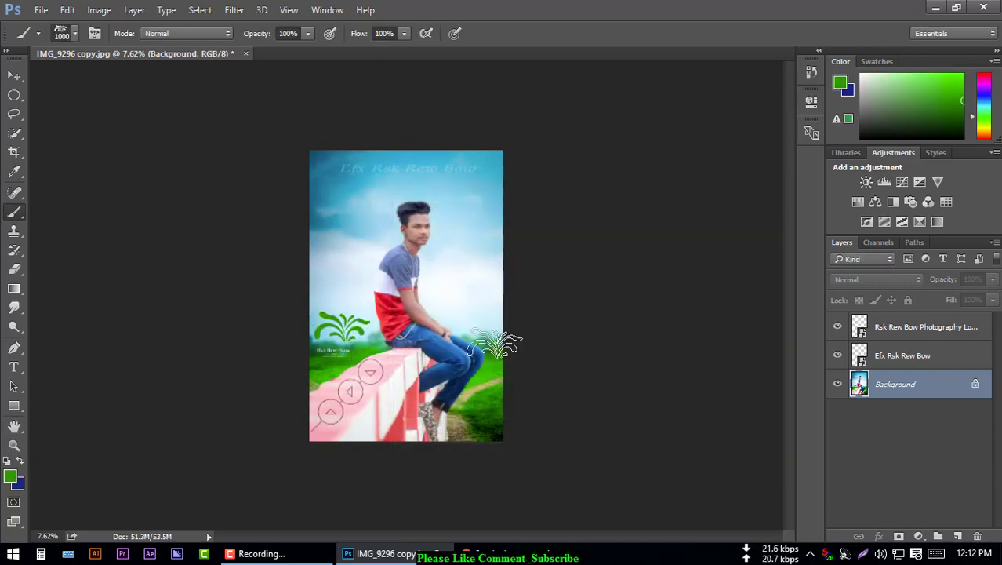
key(ctrl+z)
click(345, 333)
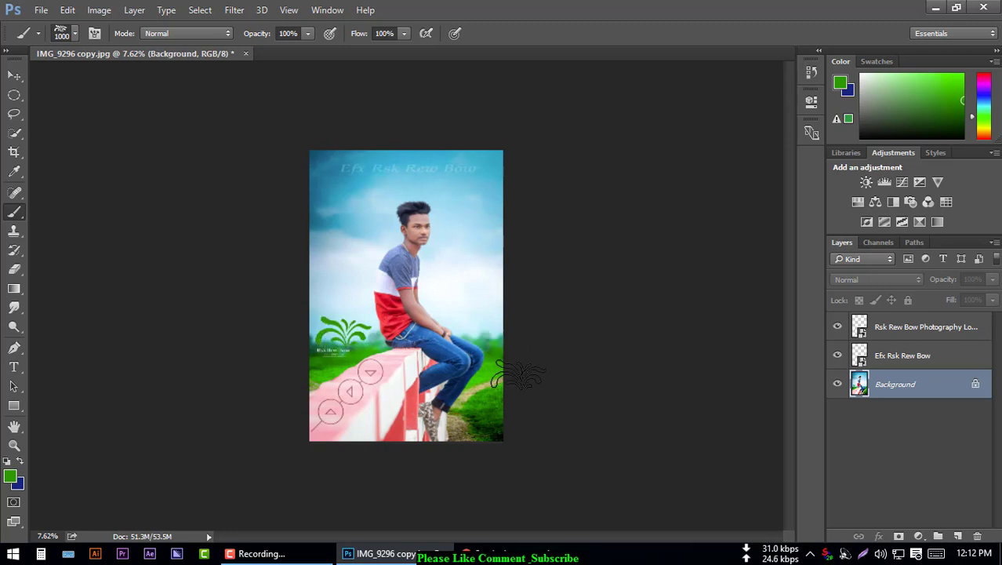
Step: Try a green ornament right of the person, then undo it
scroll(517, 375, up, 5)
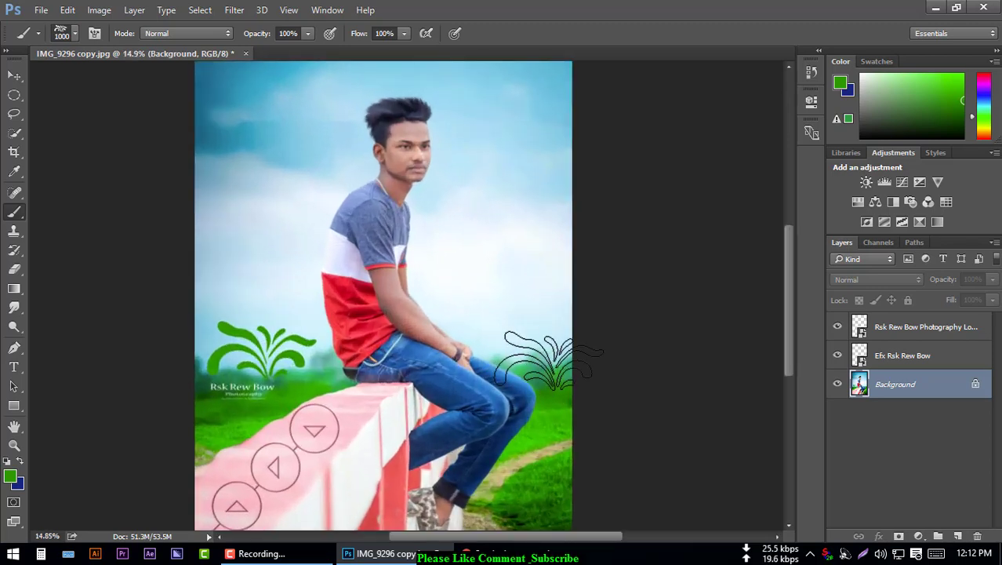
click(533, 327)
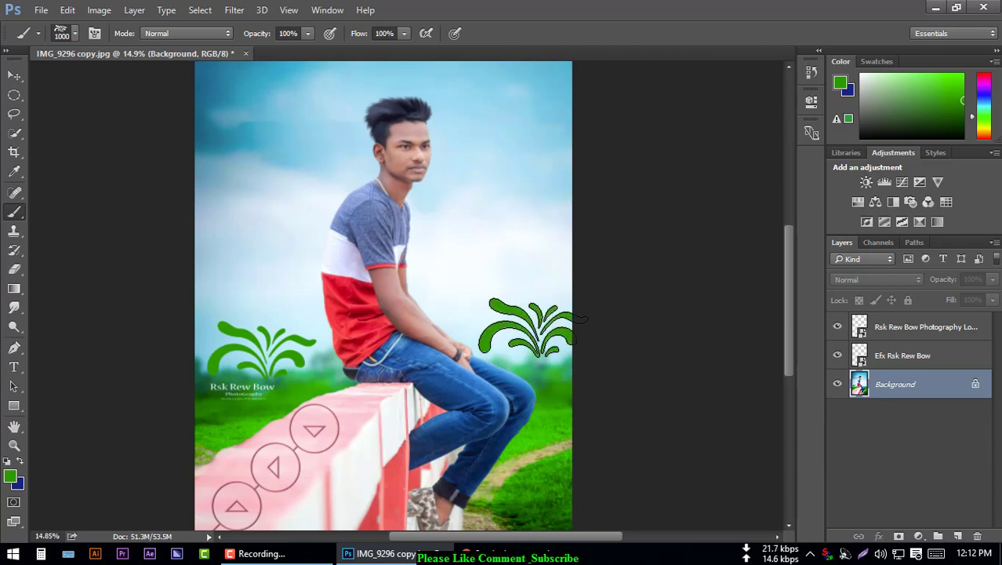
scroll(533, 326, down, 1)
scroll(533, 327, down, 1)
key(ctrl+z)
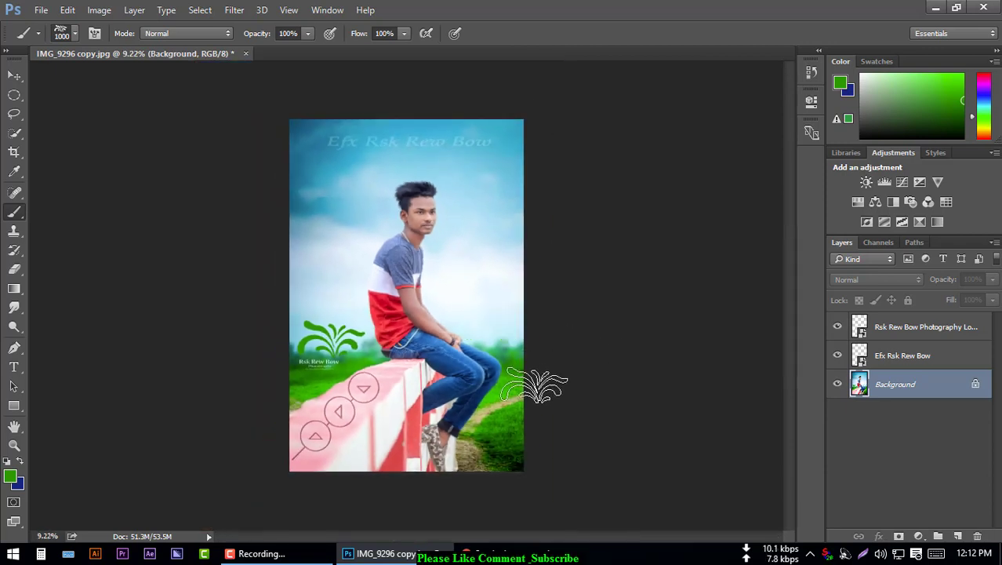
Step: Stamp a green ornament at the bottom right, undoing trial stamps at top right and bottom left
click(493, 441)
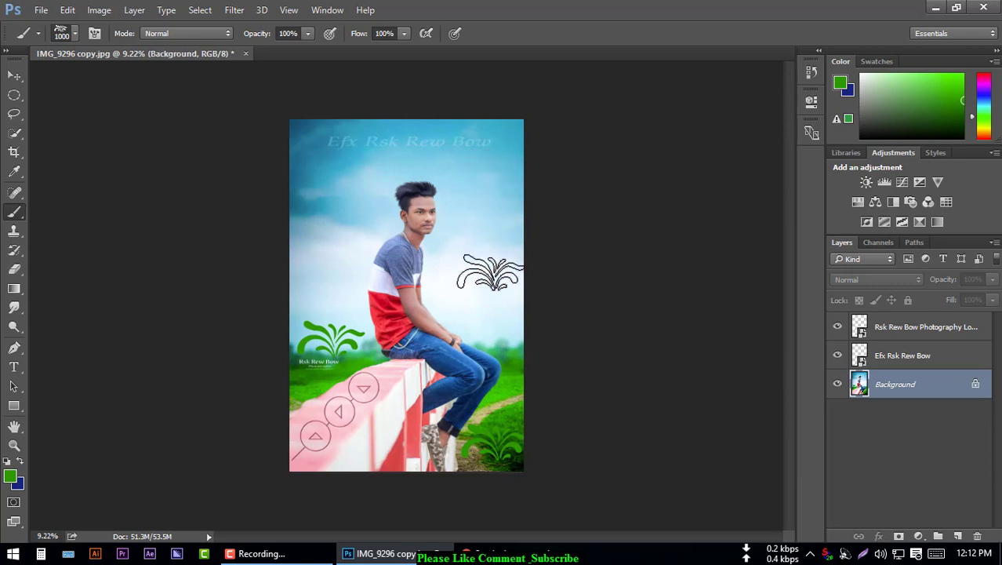
click(493, 177)
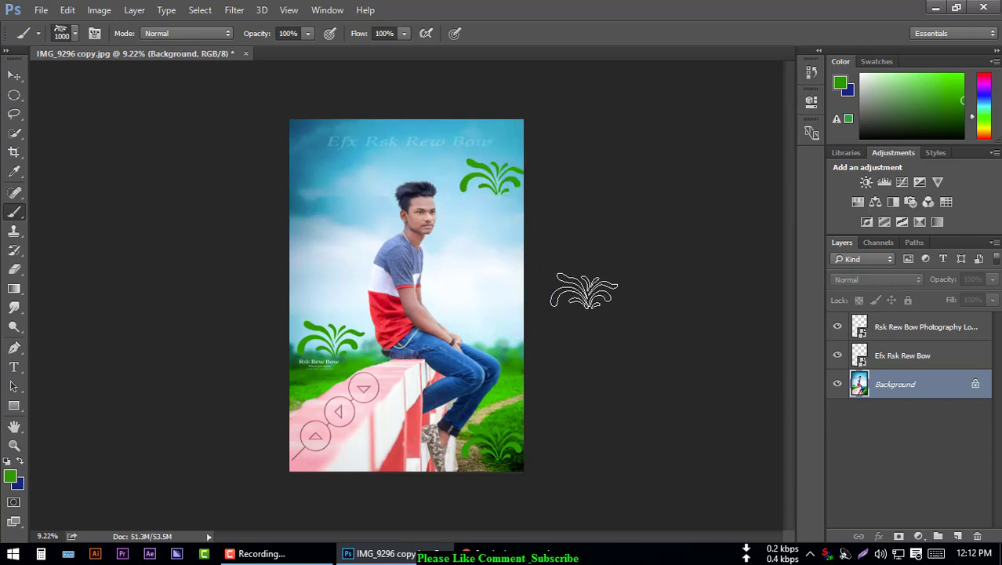
key(ctrl+z)
click(304, 457)
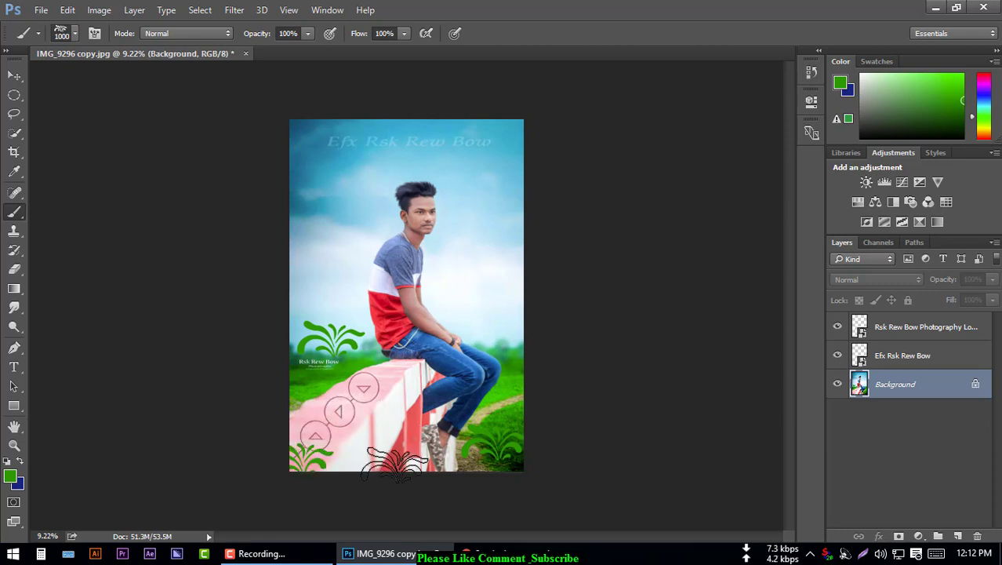
click(334, 451)
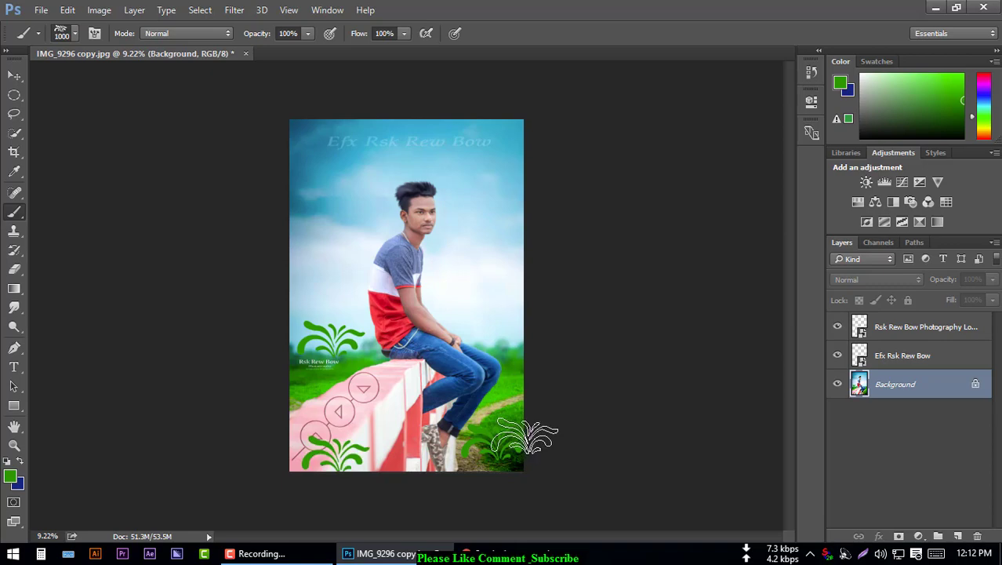
key(ctrl+z)
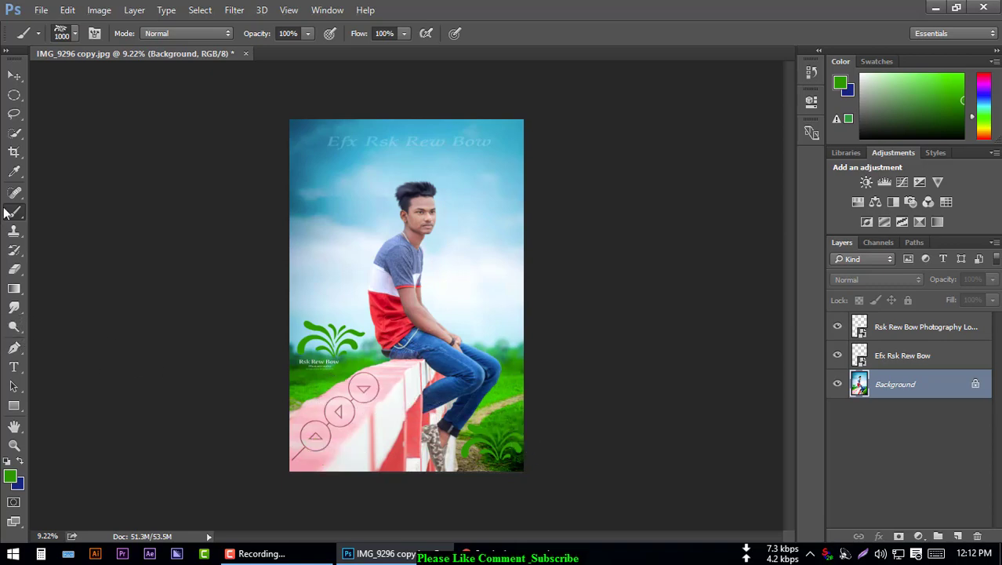
Step: Choose a soft round brush from the brush presets
right_click(384, 246)
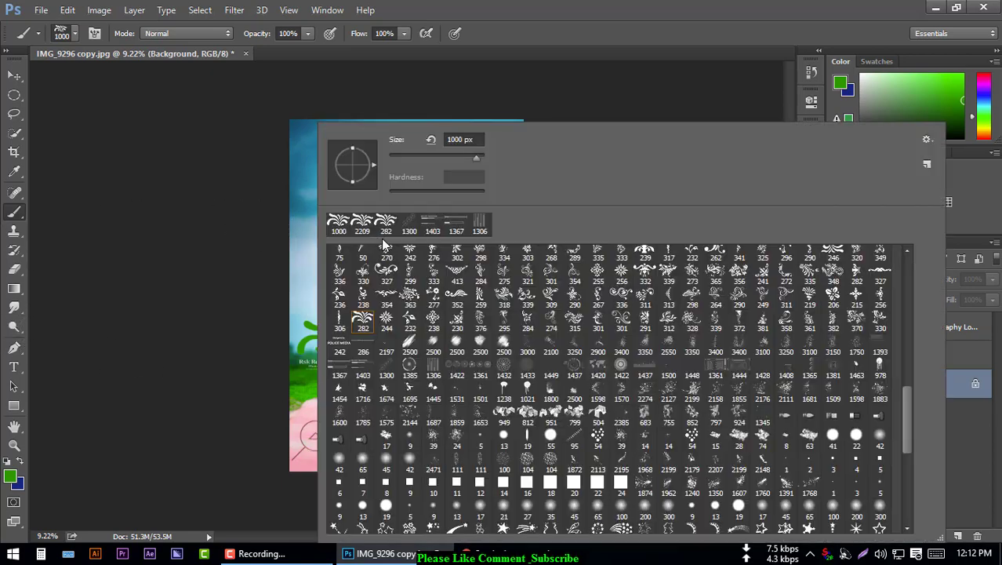
scroll(365, 298, up, 2)
scroll(364, 302, up, 2)
scroll(363, 317, up, 1)
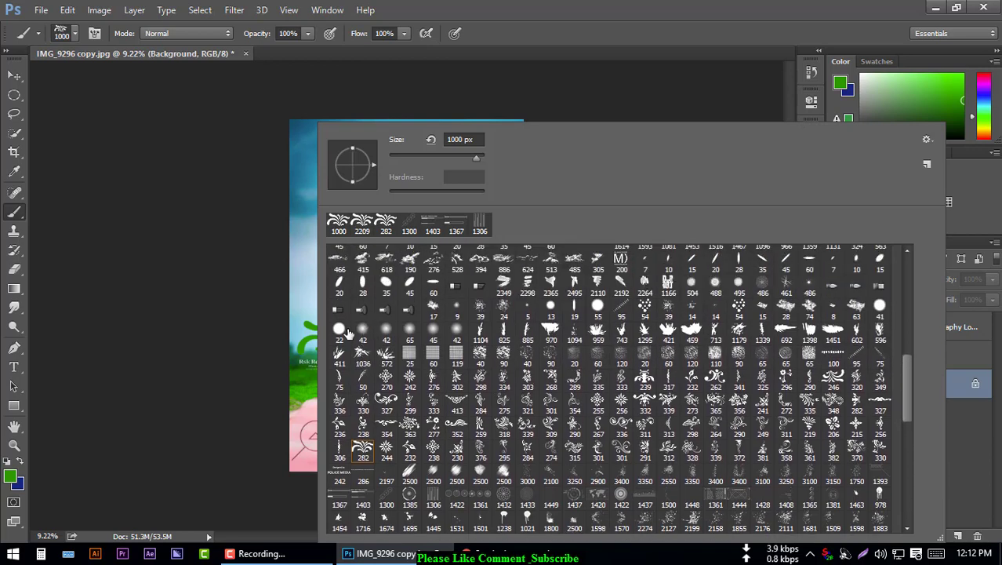
click(362, 336)
key(Return)
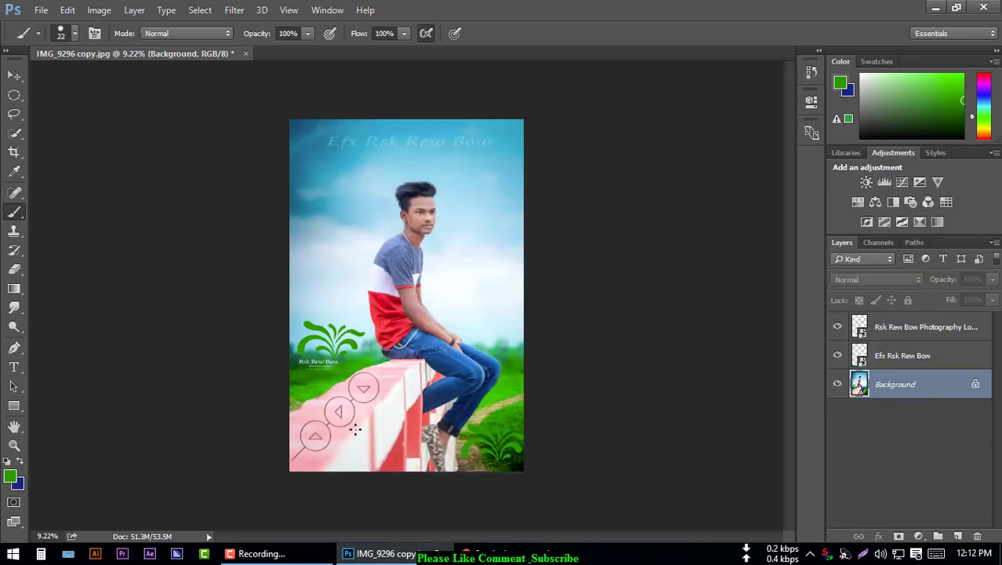
Step: Sample the rail's pink as the foreground colour, paint over the rail, and zoom in on its circle icons
click(10, 475)
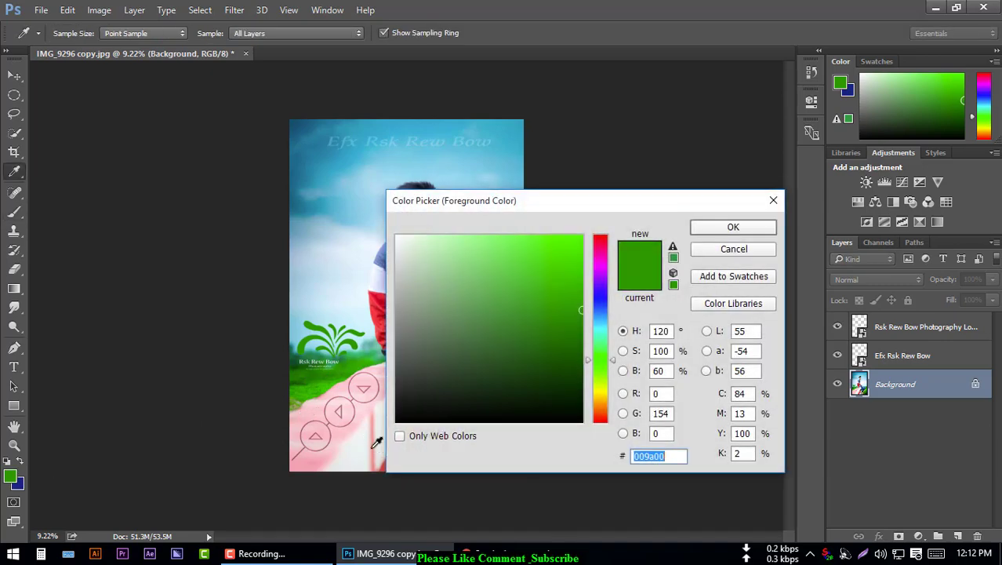
click(377, 443)
click(732, 226)
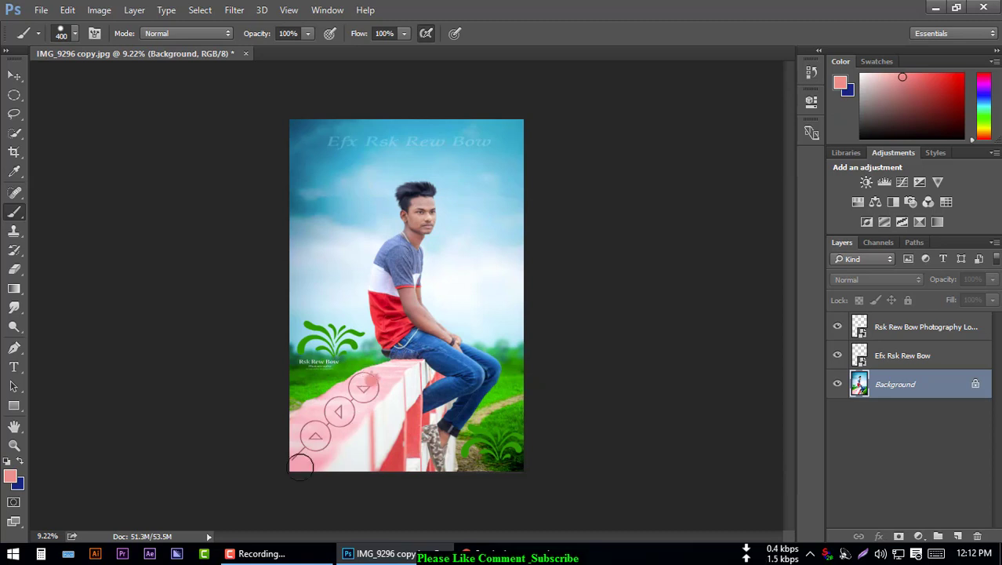
mouse_move(314, 413)
mouse_down()
mouse_move(369, 369)
mouse_move(304, 444)
mouse_move(333, 392)
mouse_move(323, 409)
mouse_move(371, 394)
mouse_move(394, 365)
mouse_move(411, 365)
mouse_up()
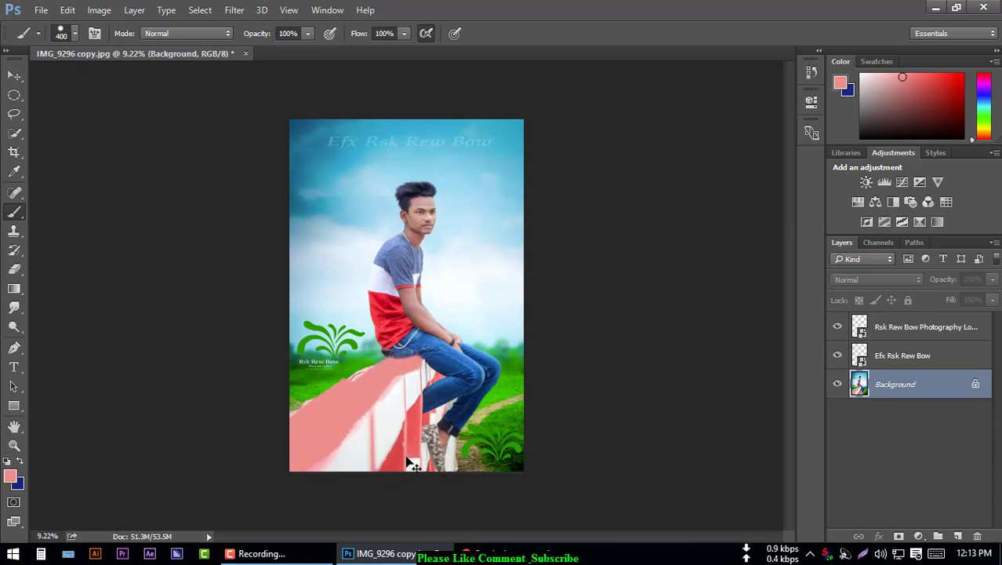
scroll(406, 455, up, 3)
scroll(404, 448, up, 3)
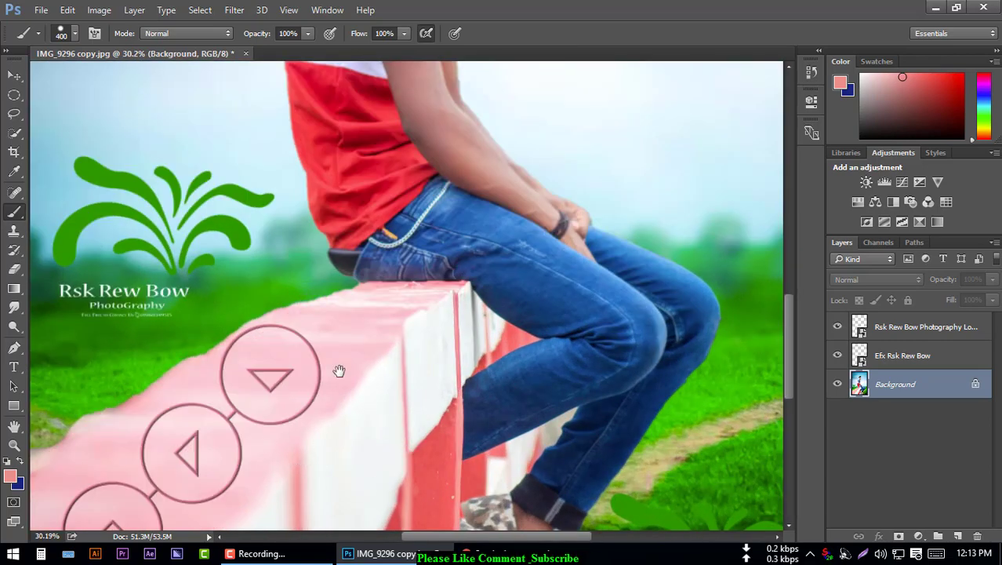
drag(339, 370, 519, 218)
Step: Heal the circle icons along the rail with a large content-aware Spot Healing Brush
click(16, 193)
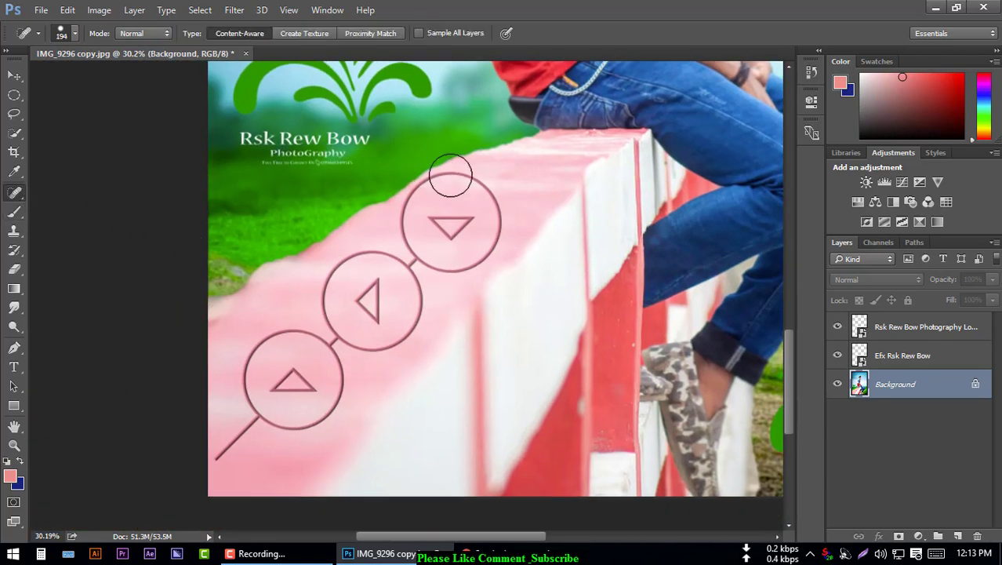
right_click(488, 186)
key(Return)
drag(463, 204, 206, 437)
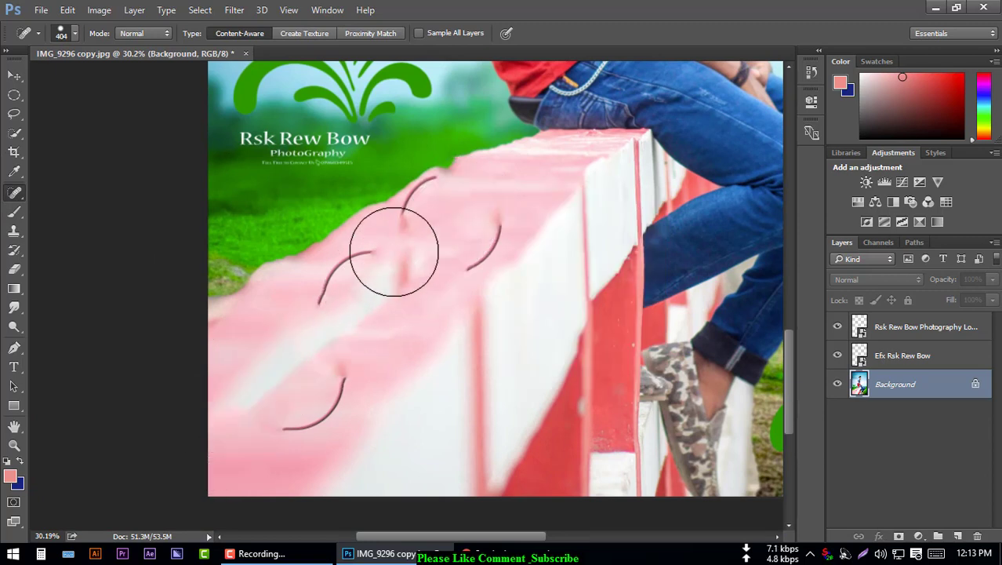
mouse_move(455, 208)
mouse_down()
mouse_move(366, 261)
mouse_move(253, 408)
mouse_up()
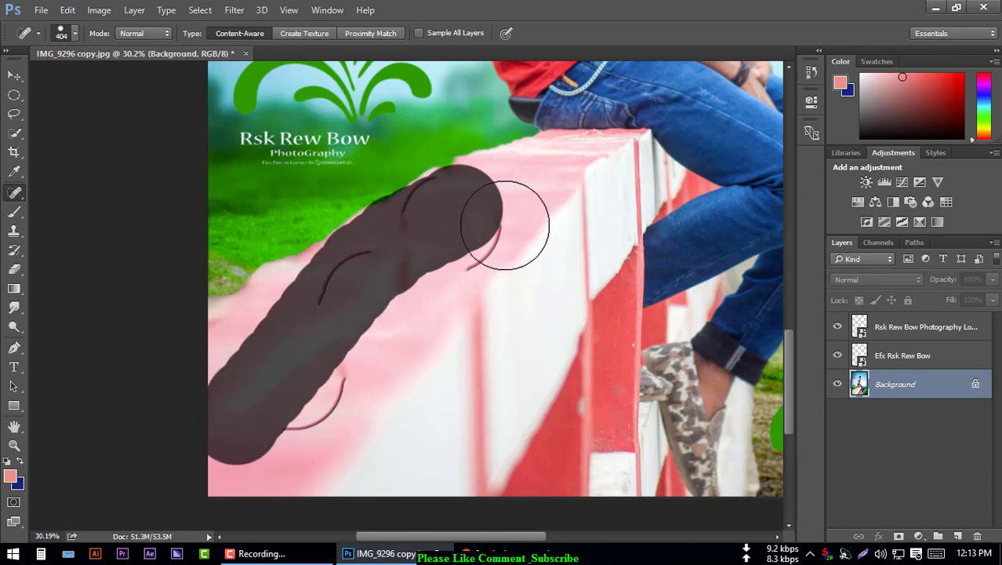
drag(489, 222, 486, 223)
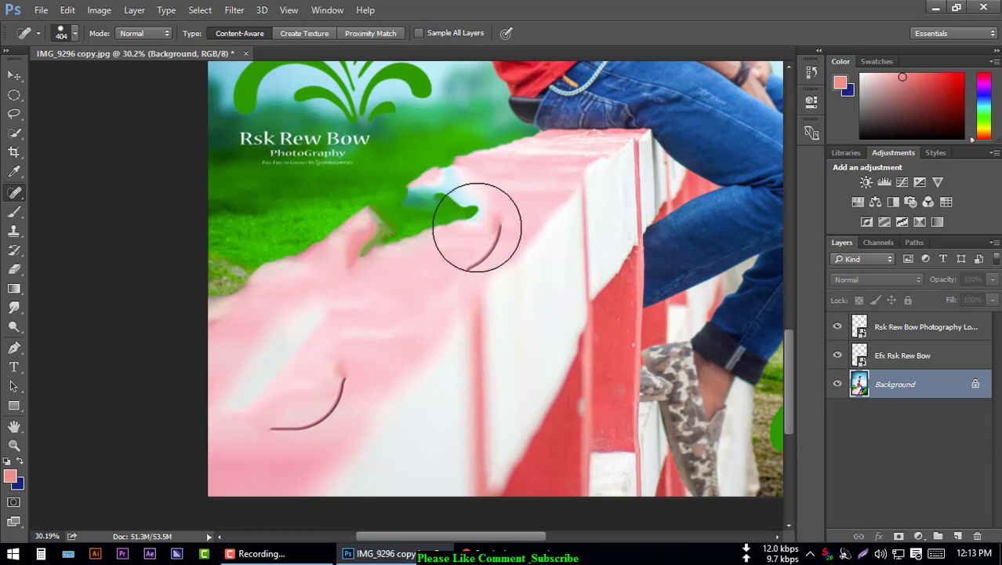
Step: Shrink the brush to 100 px, heal the remaining curved marks, and fit the image on screen
key(bracketleft)
key(bracketleft)
key(bracketleft)
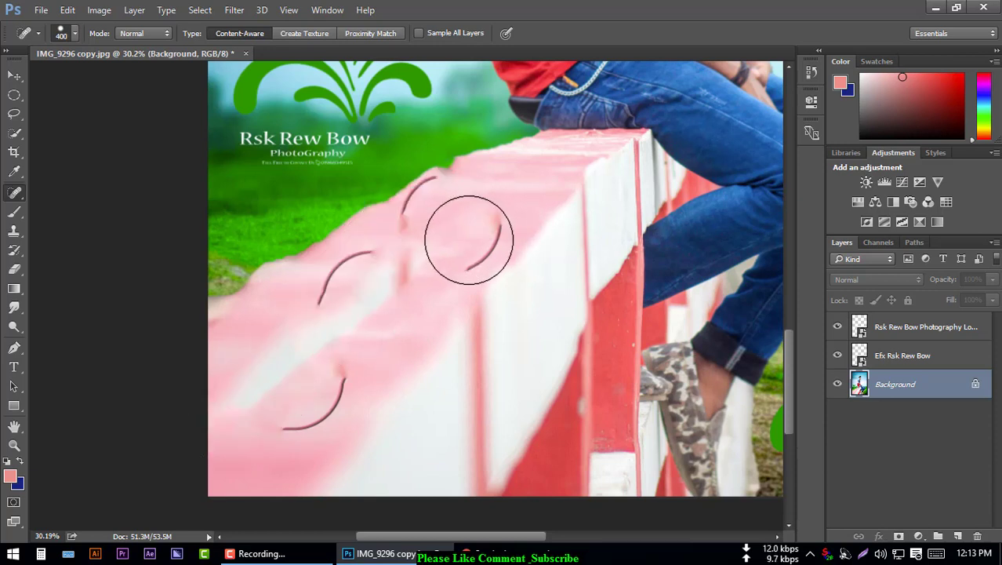
drag(493, 221, 435, 280)
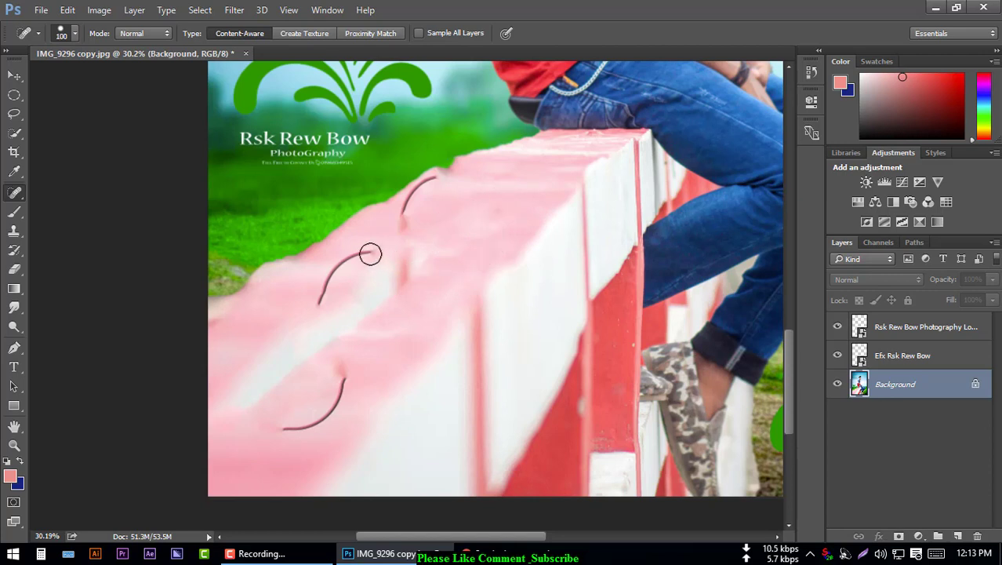
drag(369, 247, 314, 307)
mouse_move(275, 423)
mouse_down()
mouse_move(330, 408)
mouse_move(345, 379)
mouse_up()
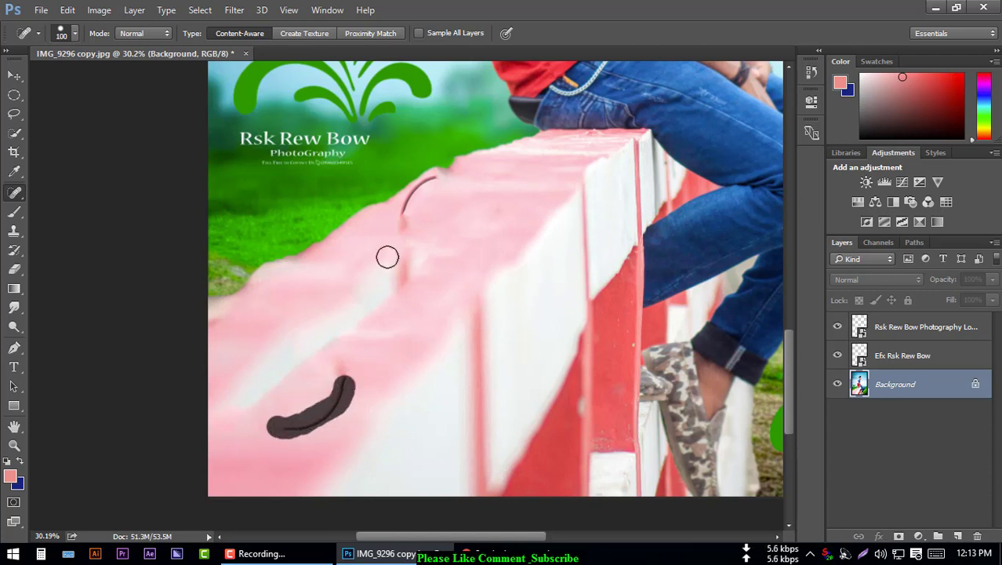
drag(398, 227, 443, 167)
key(ctrl+0)
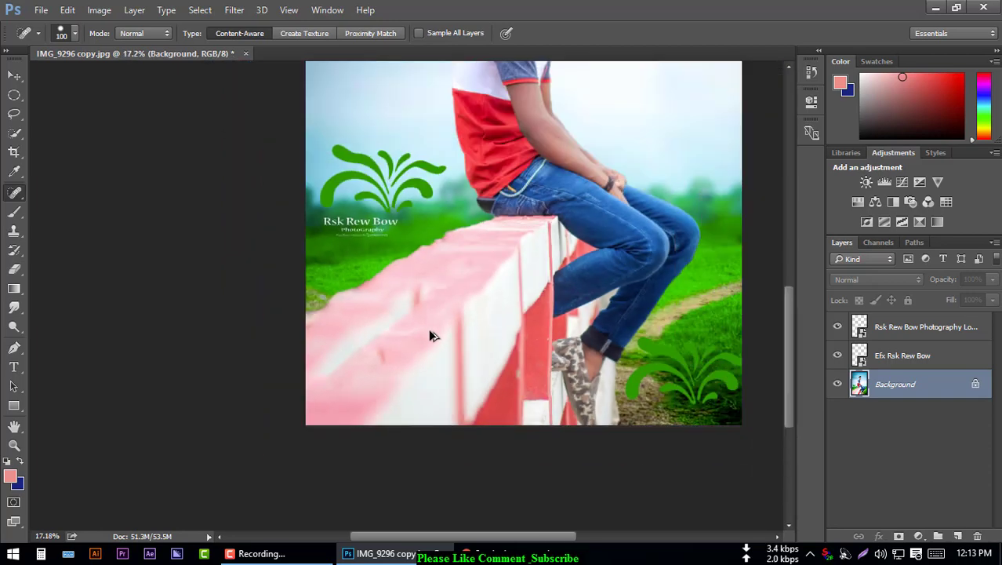
Step: Save the graded photo as JPEG over IMG_9296 copy.jpg at maximum quality 12
key(ctrl+shift+s)
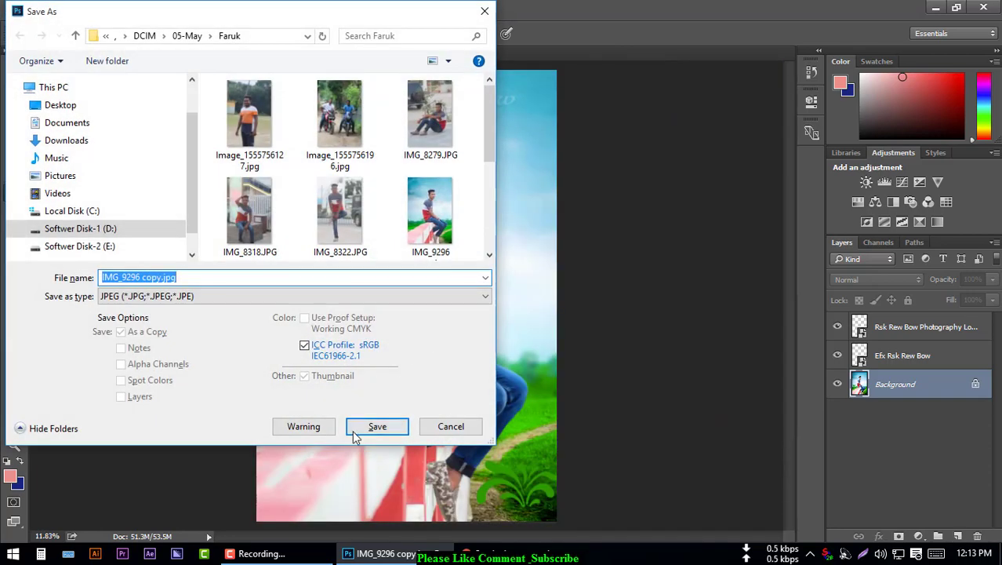
click(357, 428)
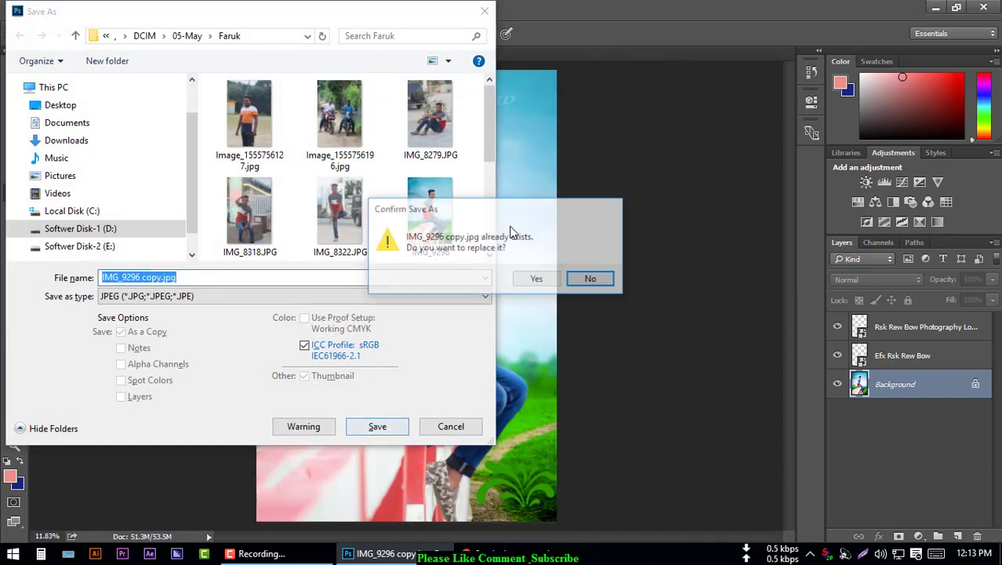
click(540, 279)
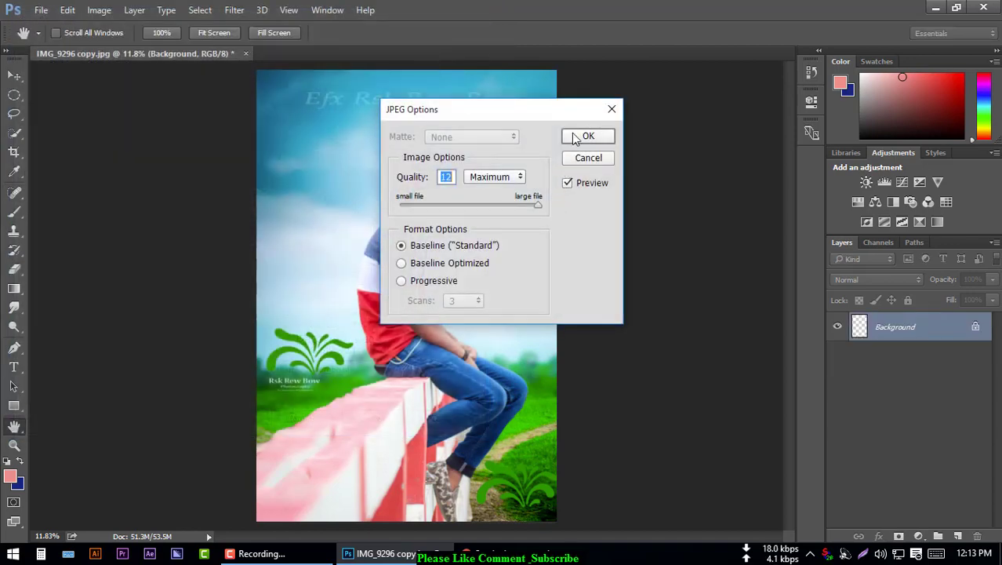
click(575, 138)
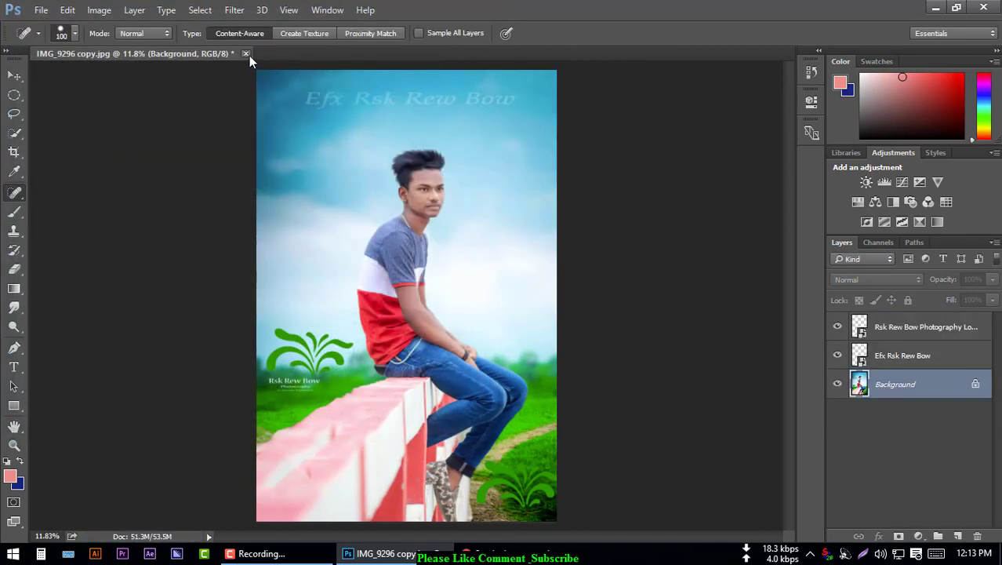
Step: Crop outward to extend the canvas far to the left of the photo
click(13, 155)
drag(255, 293, 106, 299)
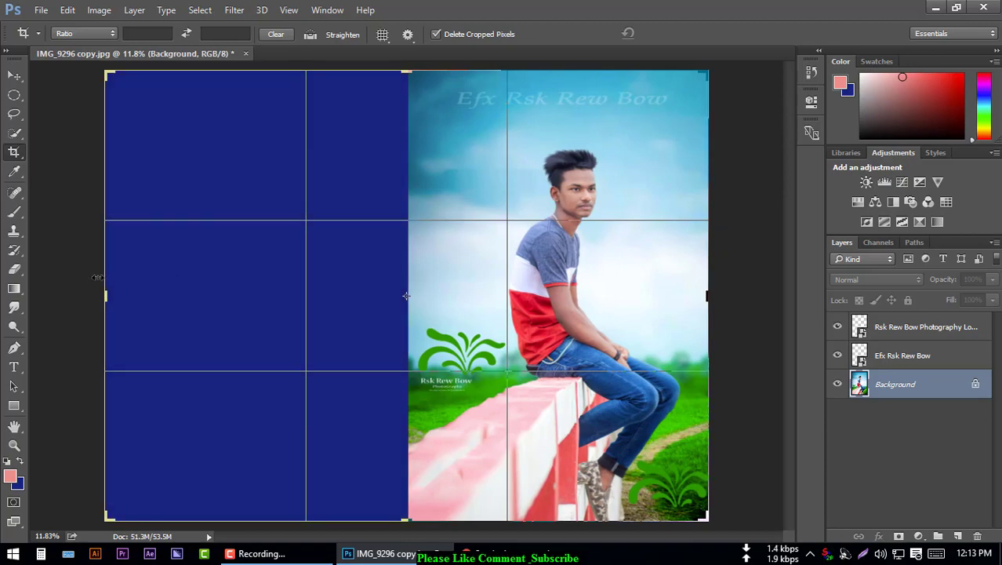
key(Return)
Step: Close the Adobe Stock browser tabs opened from the File menu and return to Photoshop
click(41, 10)
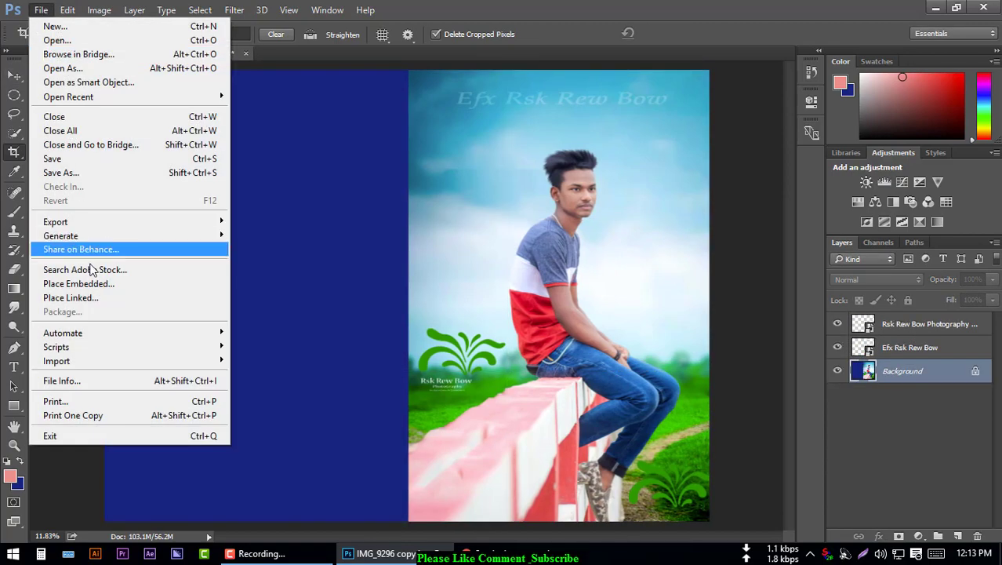
click(91, 270)
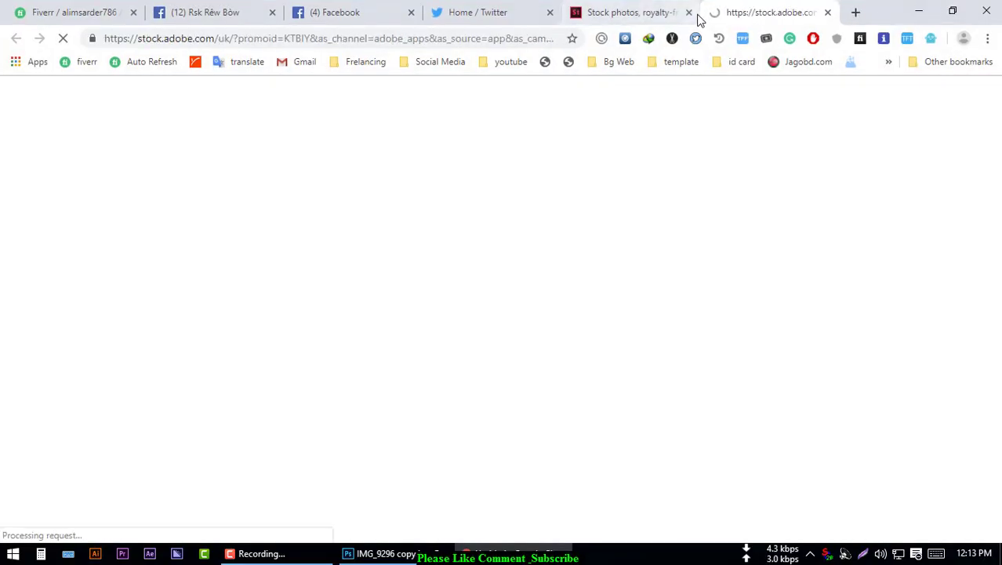
click(689, 13)
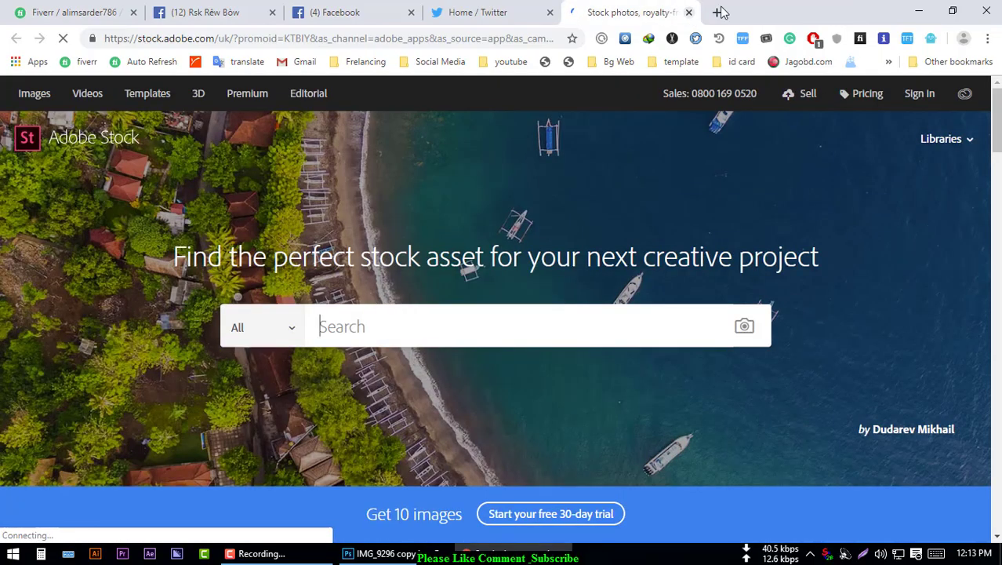
click(688, 12)
click(918, 11)
Step: Place Embedded IMG_9296.JPG and position it in the left half of the canvas
click(41, 10)
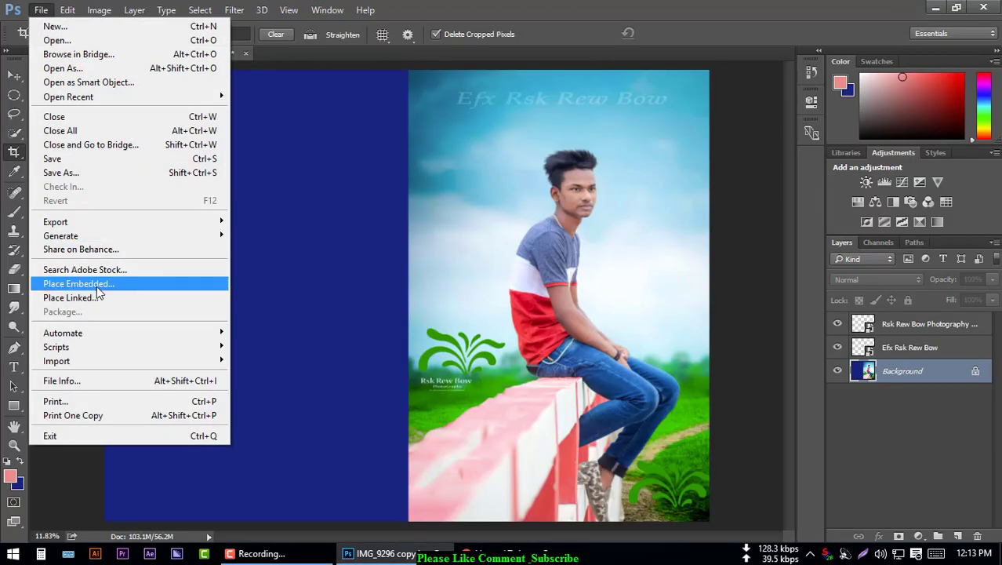
click(97, 285)
double_click(366, 220)
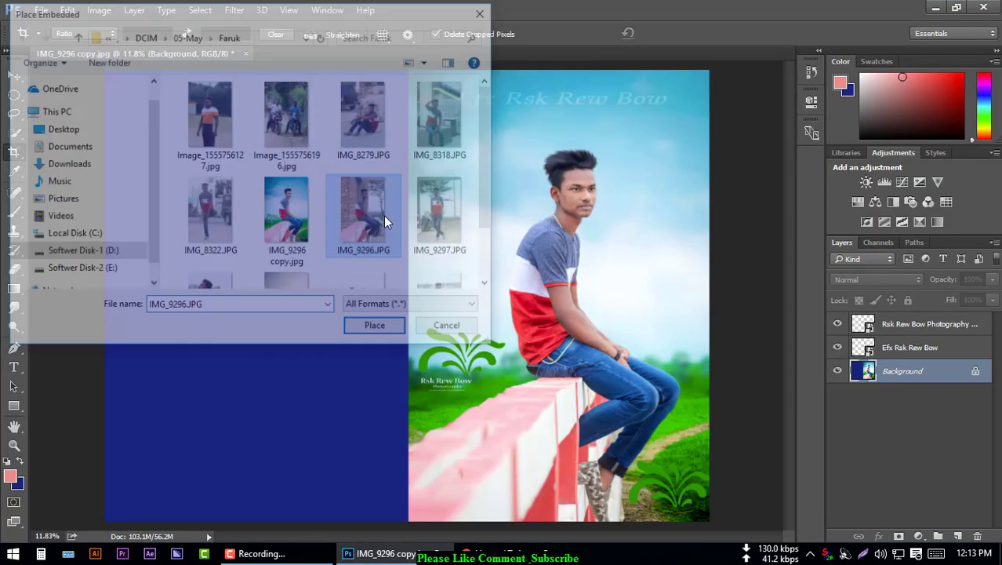
drag(385, 263, 328, 265)
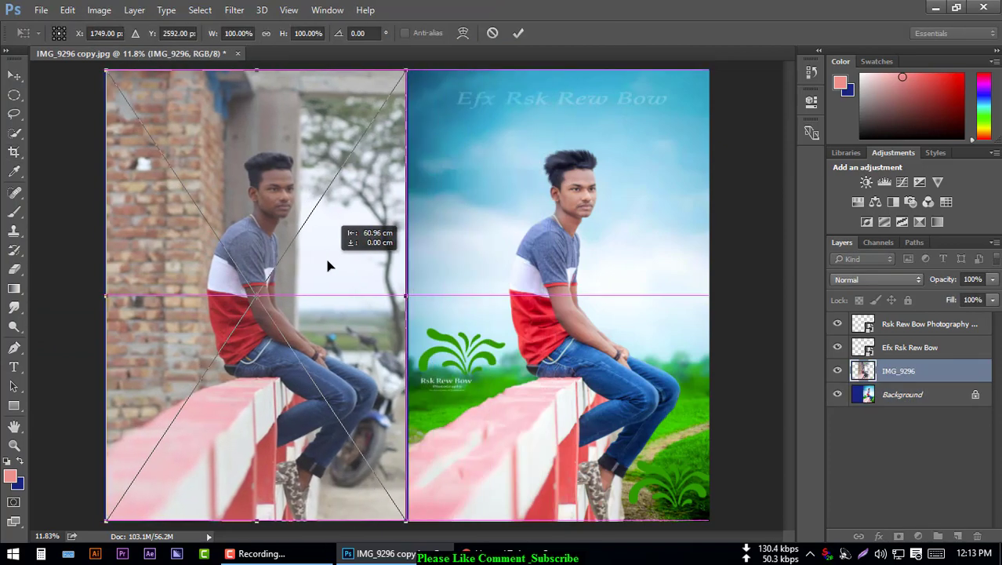
key(Return)
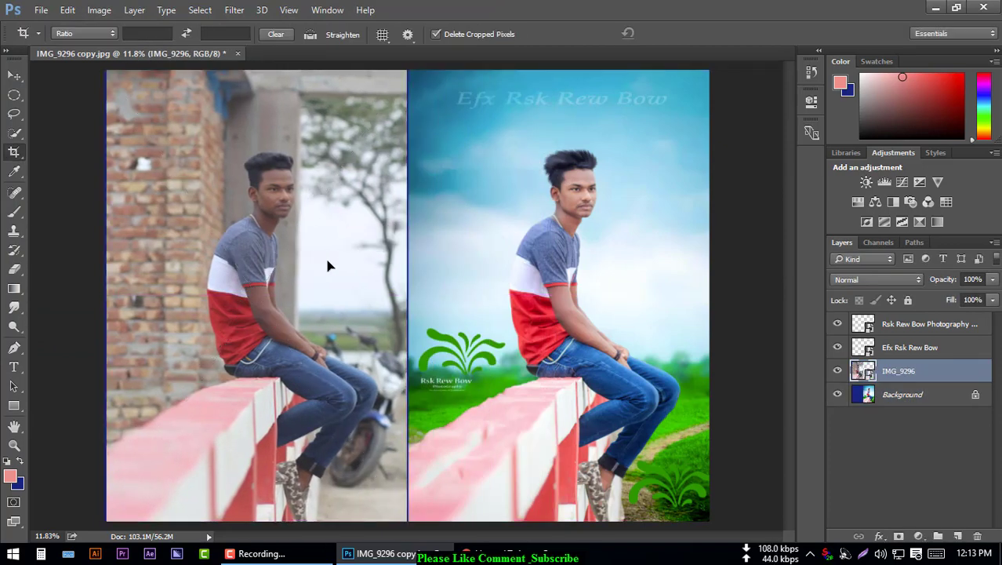
scroll(327, 265, down, 1)
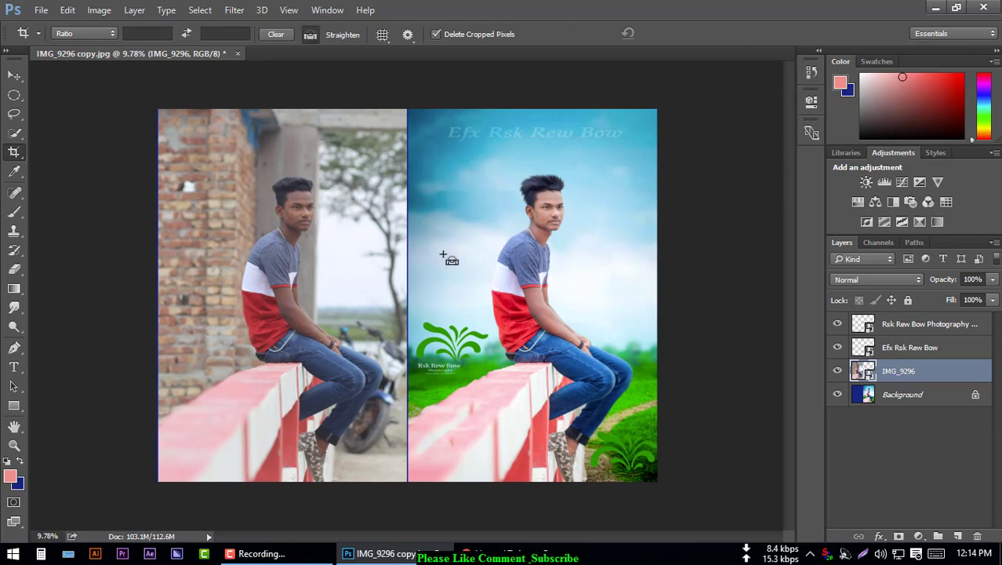
Step: Save the comparison as a new JPEG with 'aa' appended at quality 4 (Low), then close Photoshop
key(ctrl+shift+s)
key(End)
text(a)
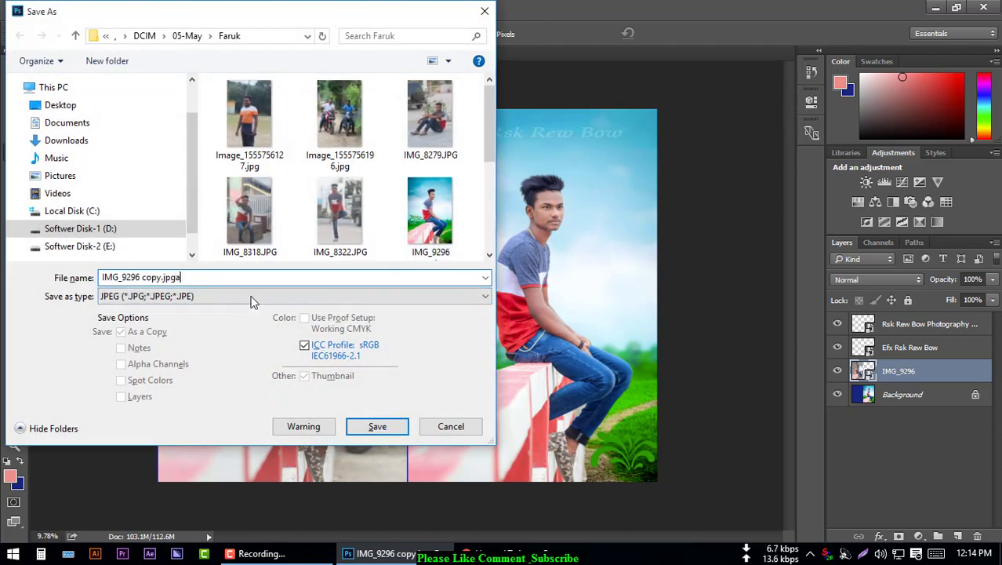
text(a)
click(363, 424)
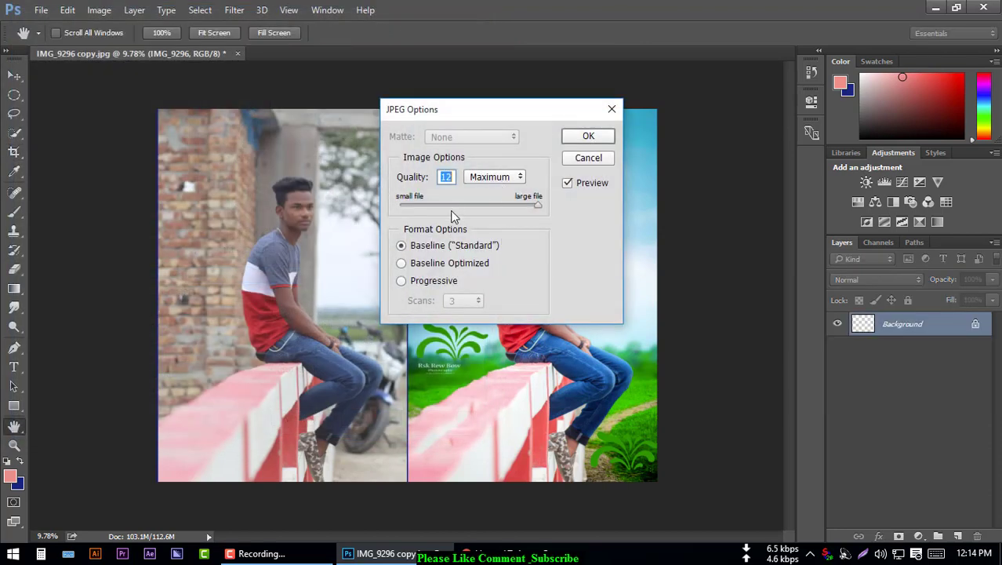
click(451, 211)
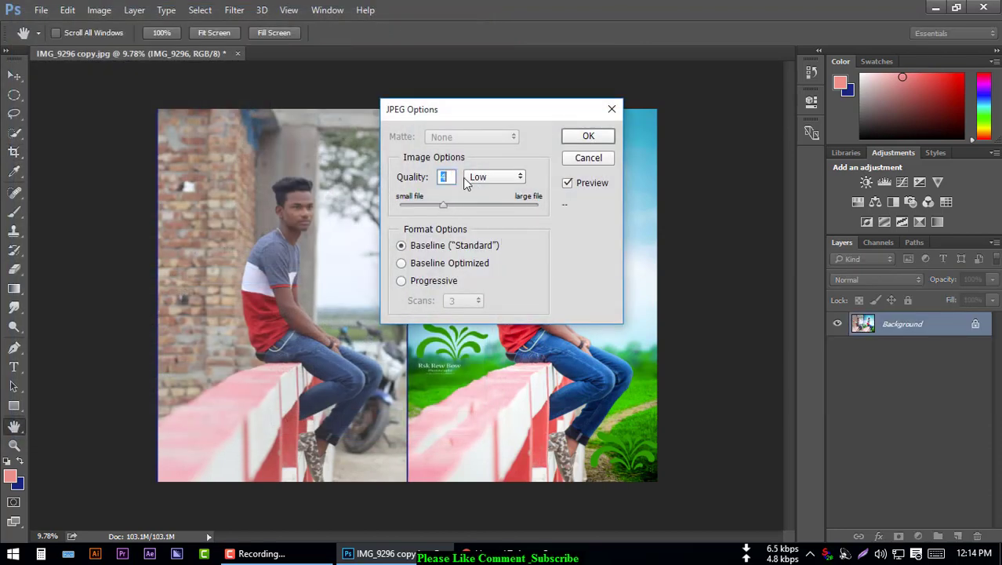
click(572, 137)
key(c)
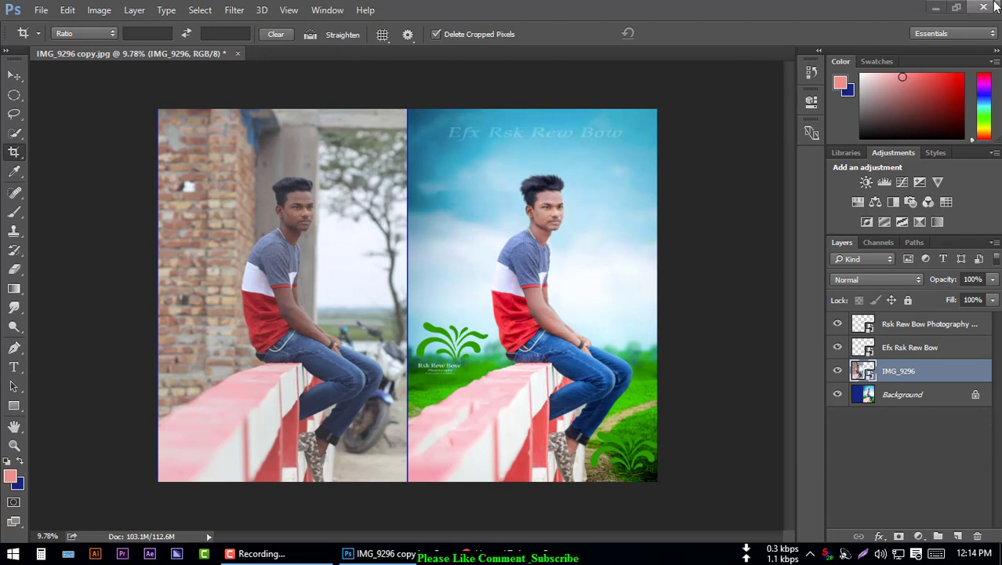
click(994, 6)
Step: Discard the layered document and run CCleaner on the Recycle Bin
click(513, 221)
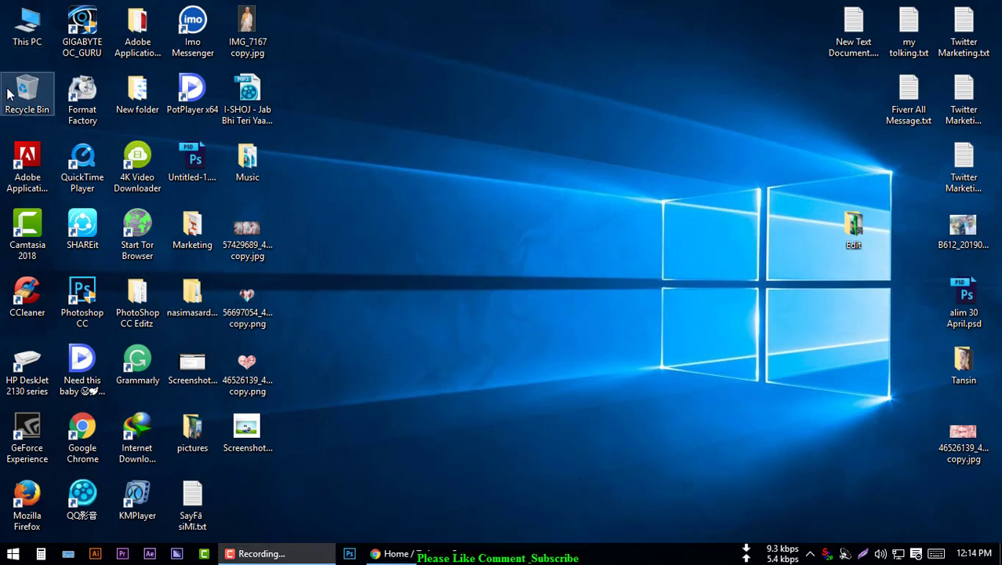
right_click(9, 92)
click(43, 165)
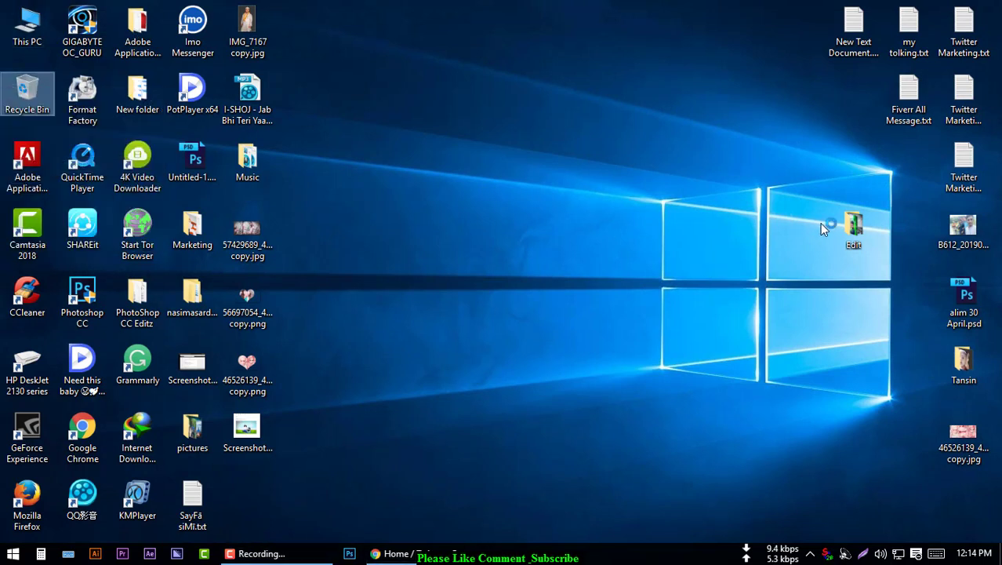
Step: Refresh the desktop four times, then stop the screen recording
right_click(526, 163)
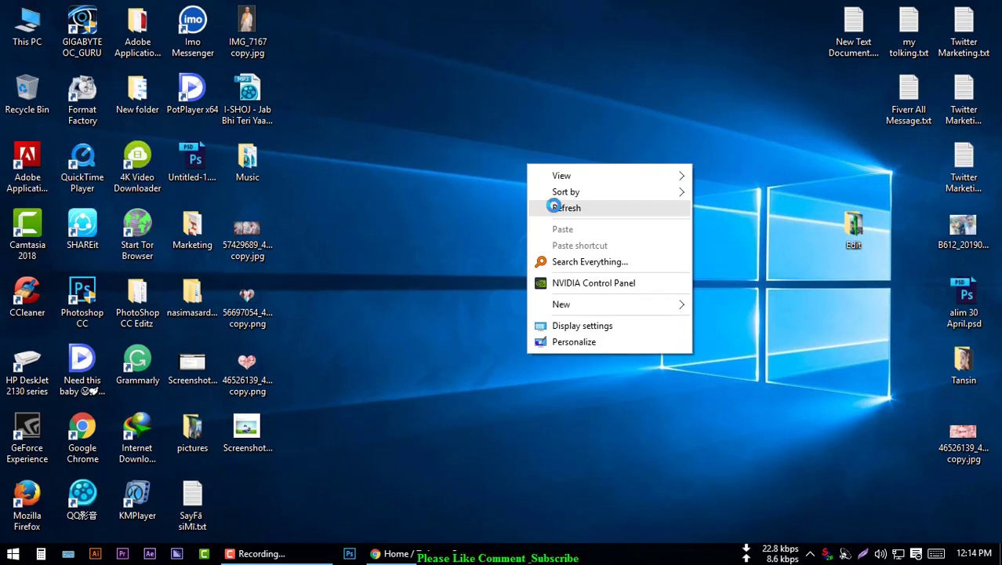
click(554, 206)
right_click(483, 155)
click(518, 198)
right_click(483, 192)
click(519, 234)
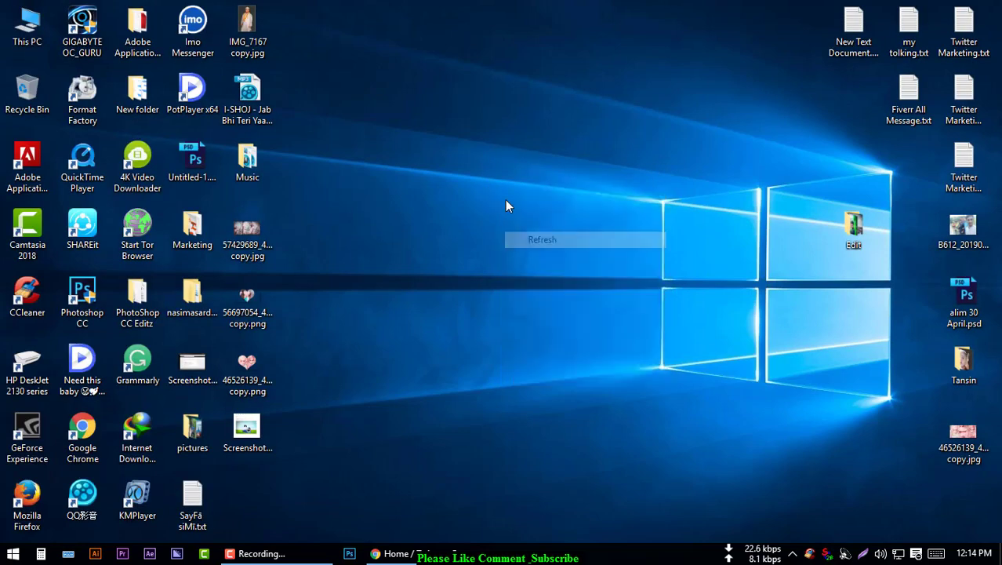
right_click(504, 199)
click(533, 245)
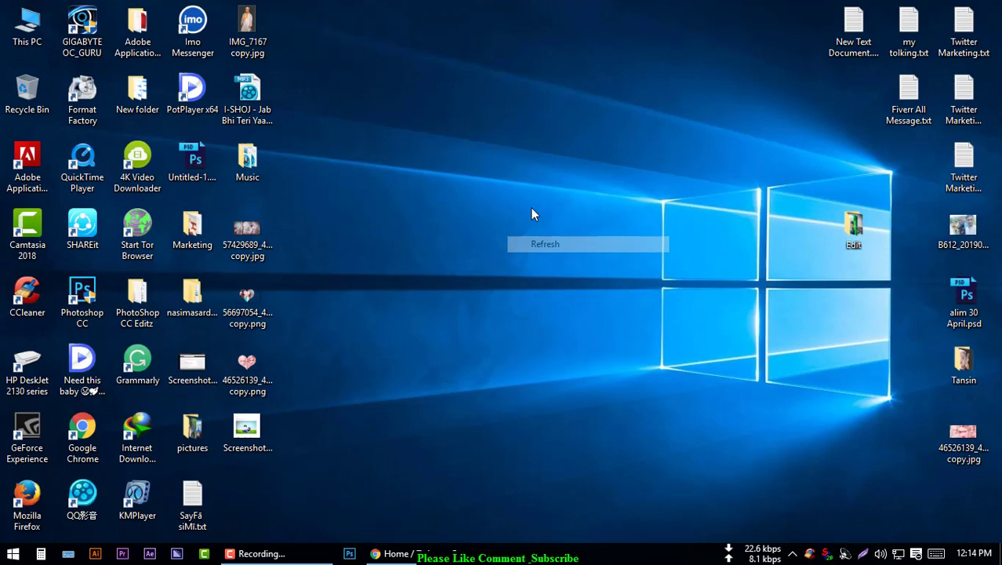
click(321, 553)
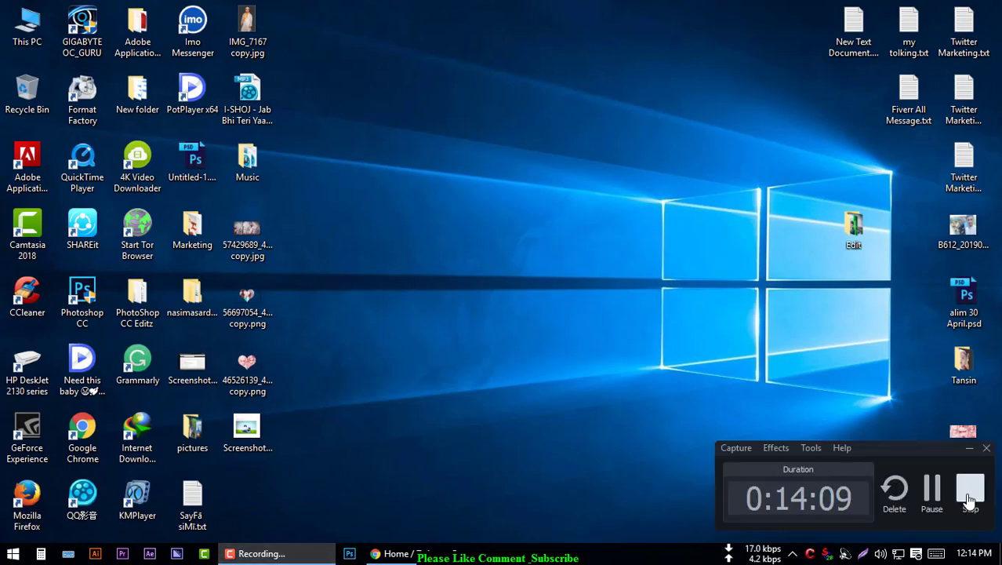
click(970, 499)
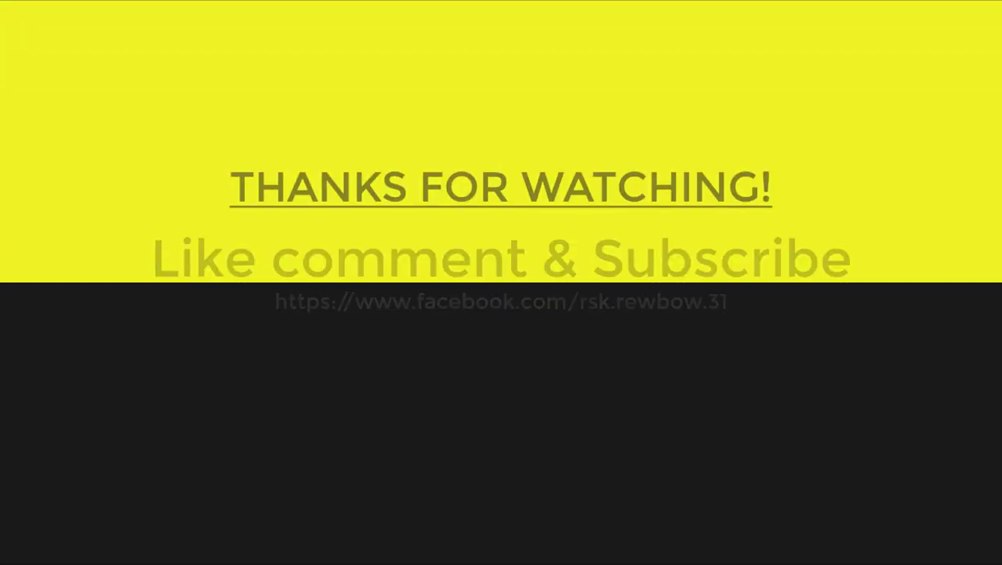